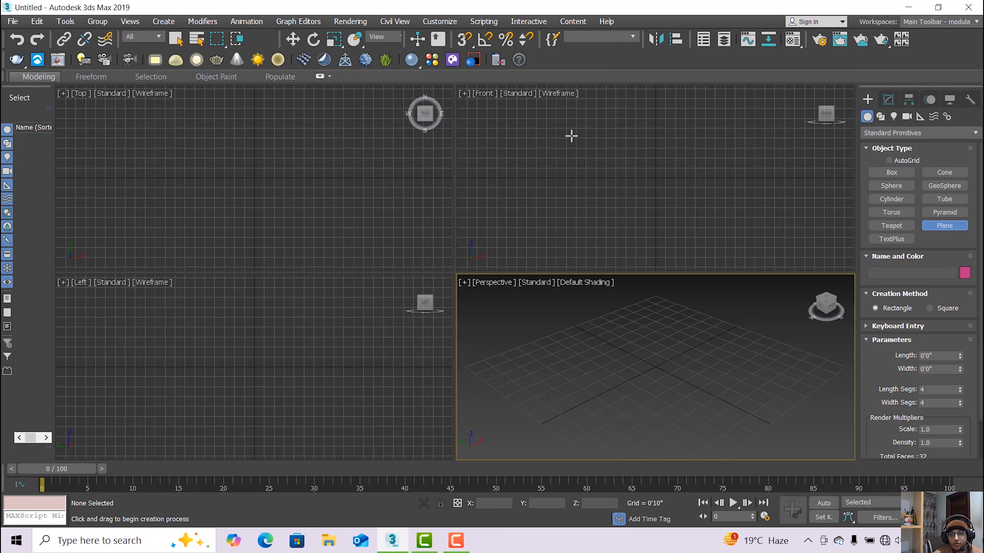
Draw a plane in the Front view and reduce it to 1×1 segments.
{"action": "left_click_drag", "start_coordinate": [555, 125], "coordinate": [788, 264]}
{"action": "key", "text": "w"}
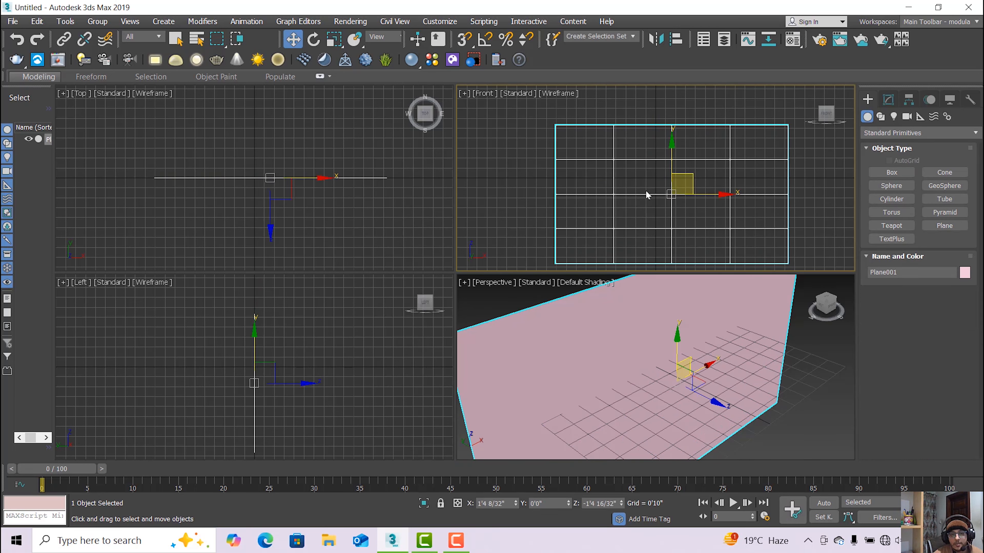
{"action": "left_click", "coordinate": [894, 101]}
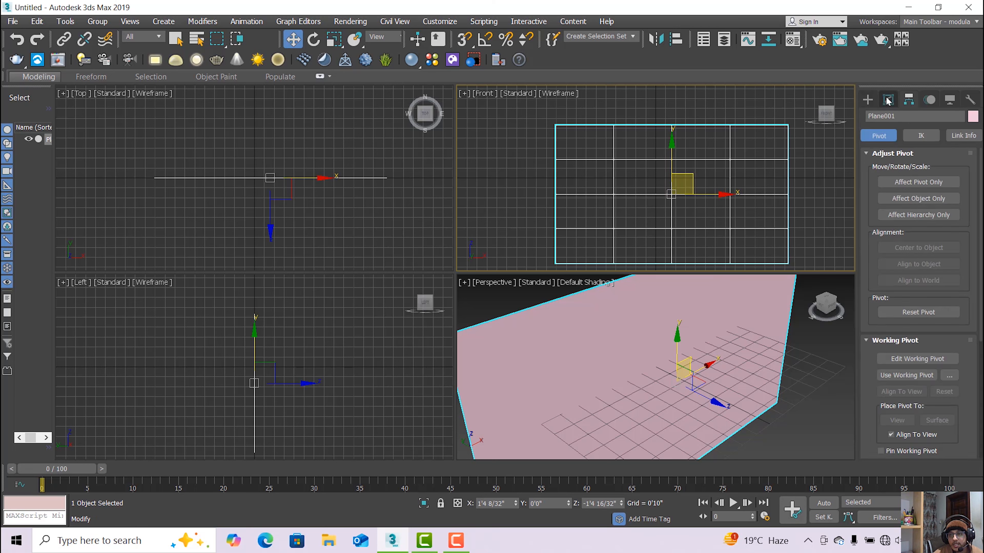
{"action": "left_click_drag", "start_coordinate": [962, 298], "coordinate": [963, 318]}
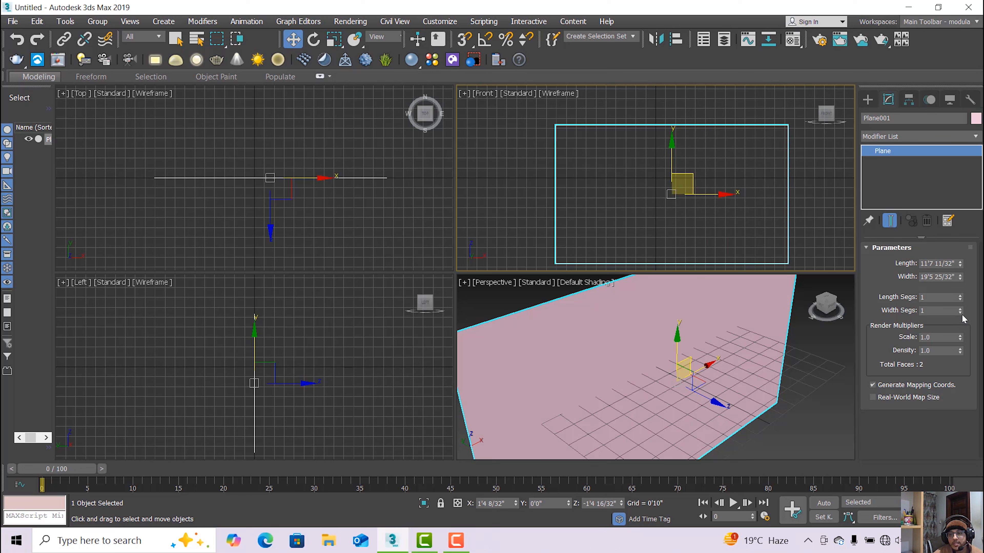
Set the Front viewport to Facets shading.
{"action": "left_click", "coordinate": [556, 95]}
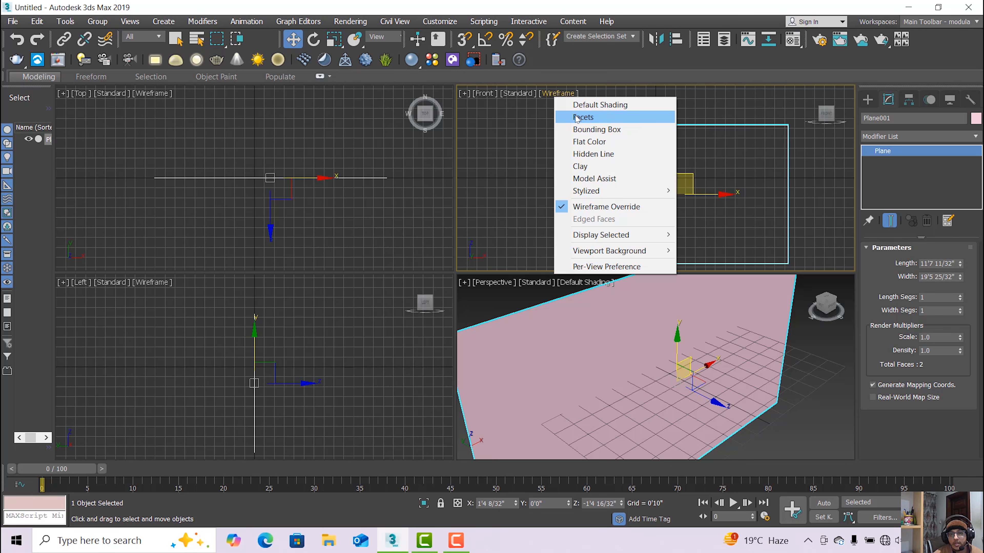
{"action": "left_click", "coordinate": [576, 118]}
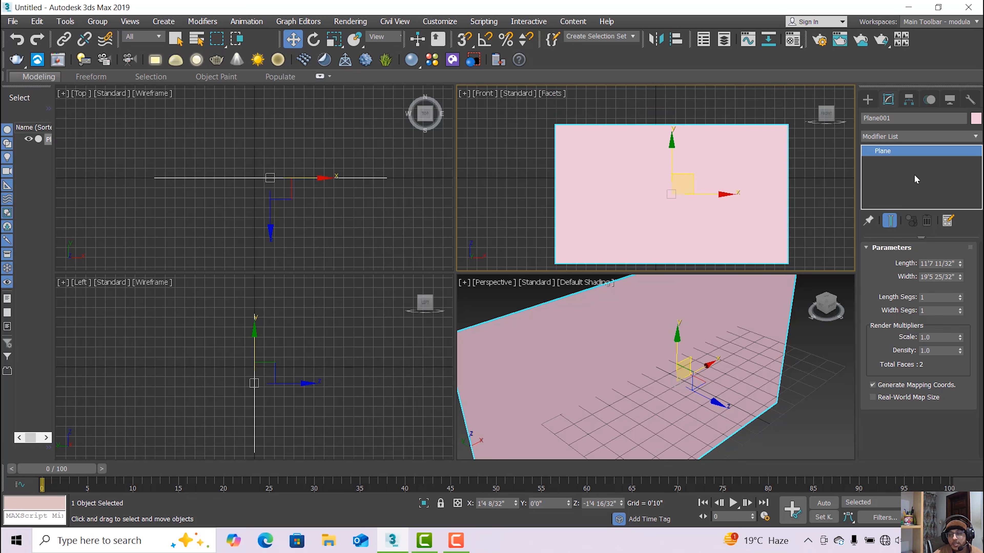
{"action": "left_click", "coordinate": [357, 20]}
Open the Compact Material Editor and change material 01 - Default to a VRayMtl.
{"action": "left_click", "coordinate": [359, 18]}
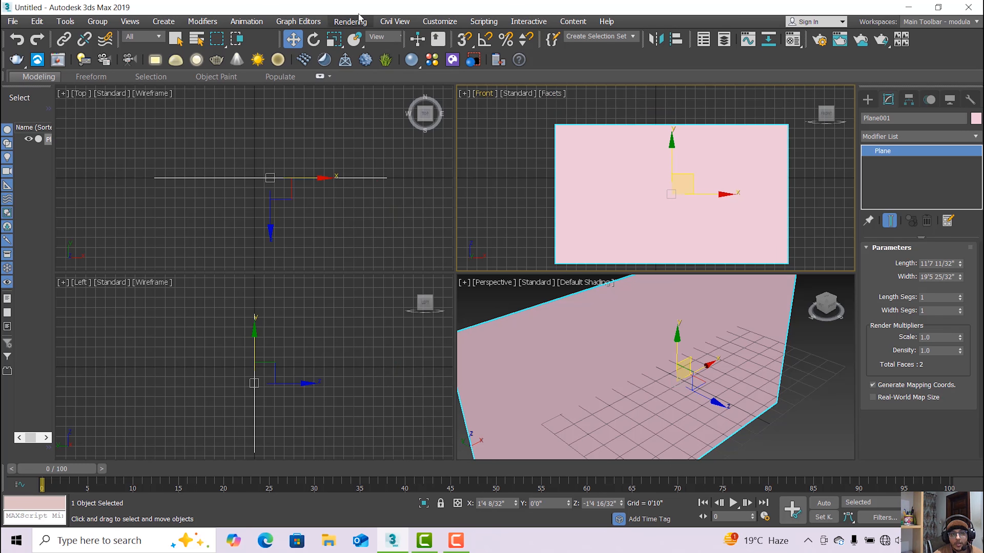
{"action": "left_click", "coordinate": [359, 20]}
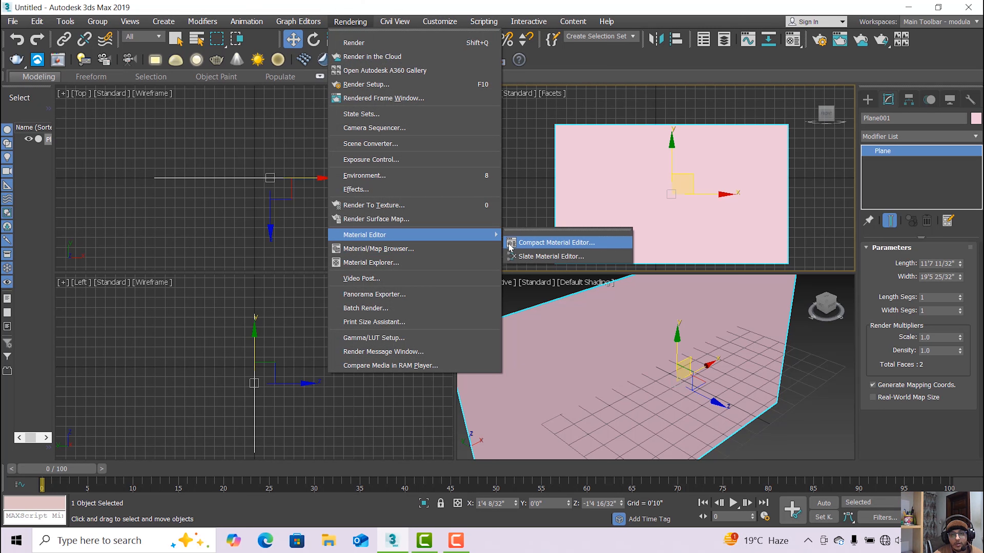
{"action": "left_click", "coordinate": [510, 244]}
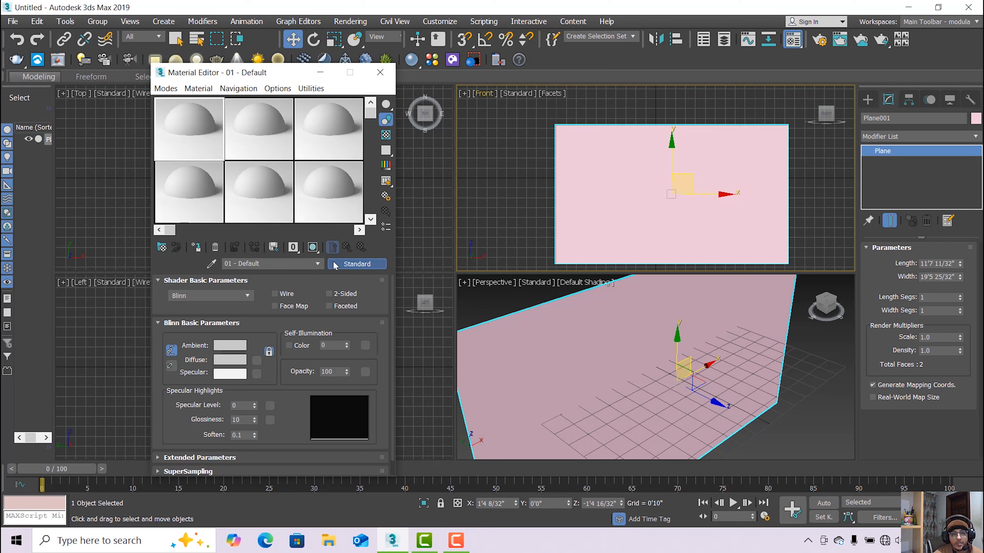
{"action": "left_click", "coordinate": [361, 259]}
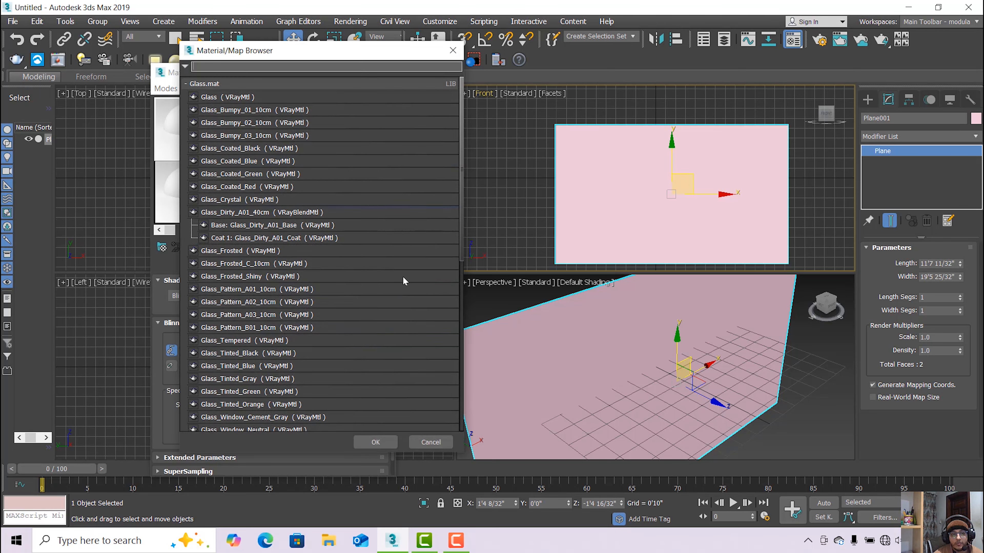
{"action": "left_click", "coordinate": [422, 445]}
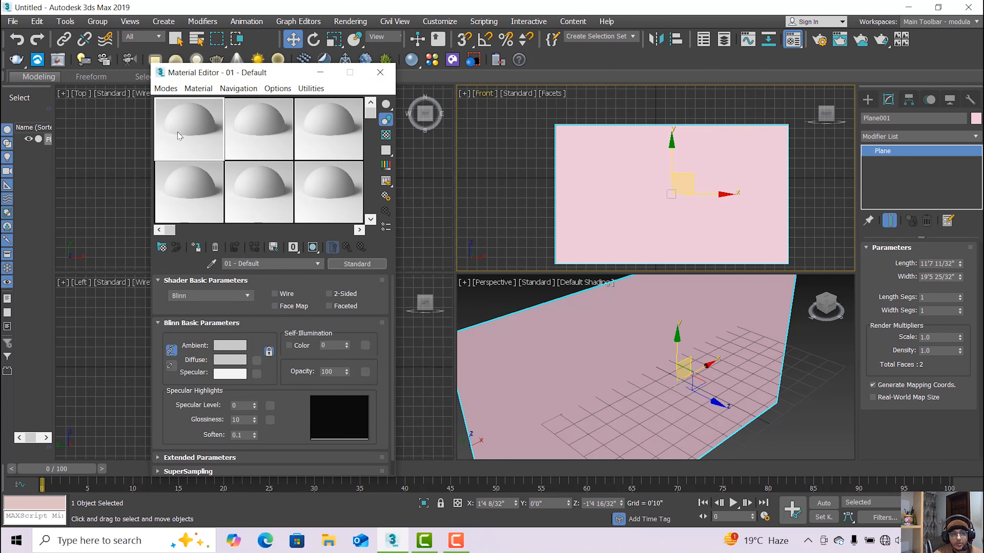
{"action": "left_click", "coordinate": [342, 260]}
{"action": "scroll", "coordinate": [347, 304], "scroll_direction": "down", "scroll_amount": 5}
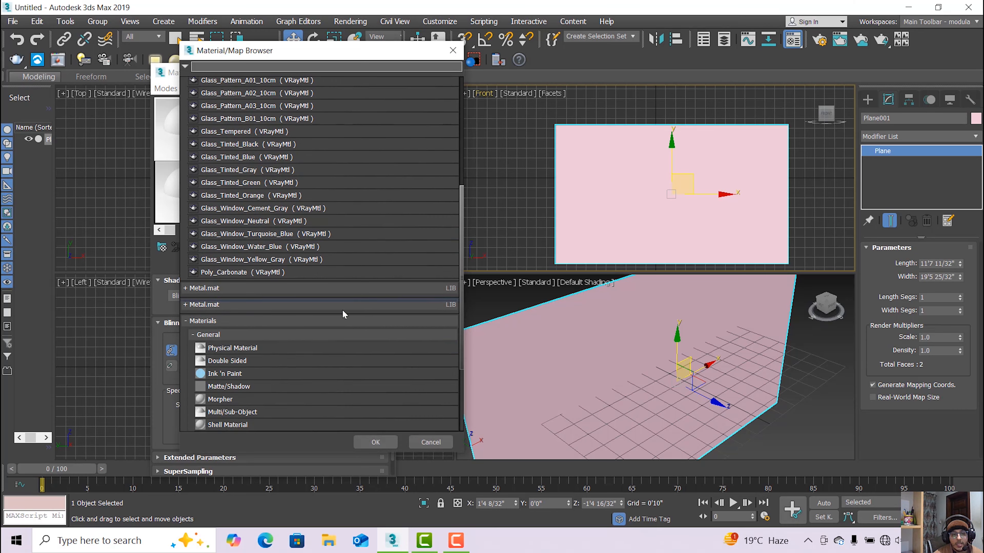
{"action": "scroll", "coordinate": [266, 362], "scroll_direction": "down", "scroll_amount": 4}
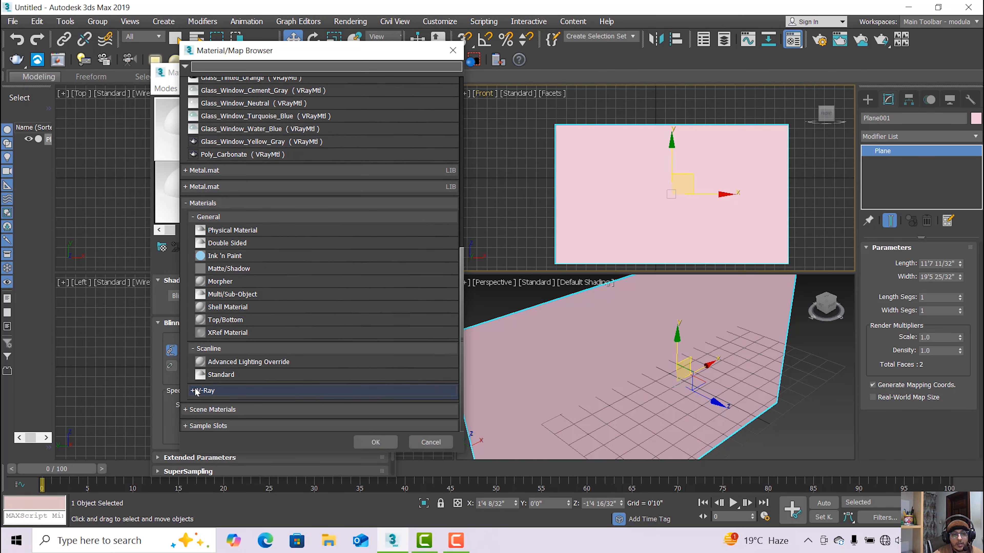
{"action": "left_click", "coordinate": [215, 392]}
{"action": "scroll", "coordinate": [218, 379], "scroll_direction": "down", "scroll_amount": 5}
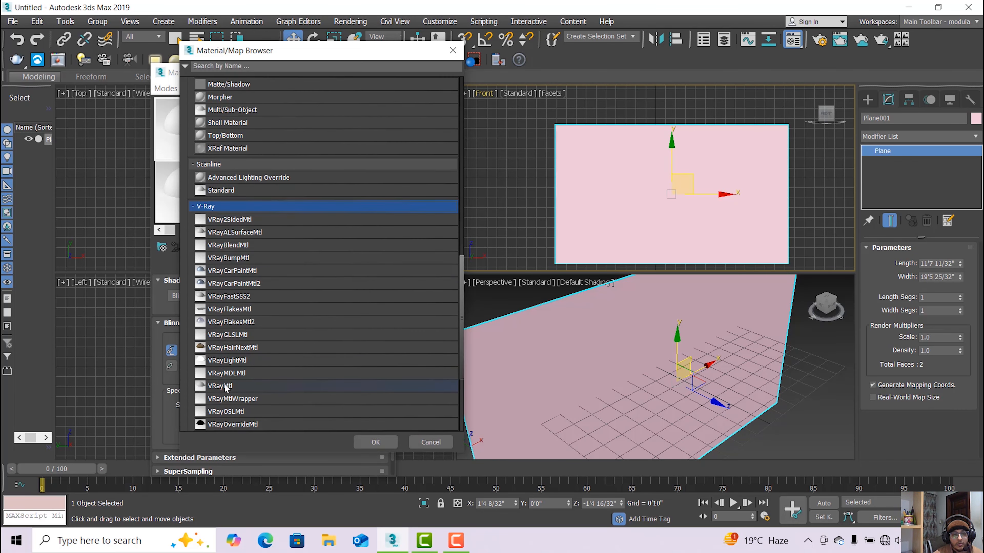
{"action": "double_click", "coordinate": [225, 385]}
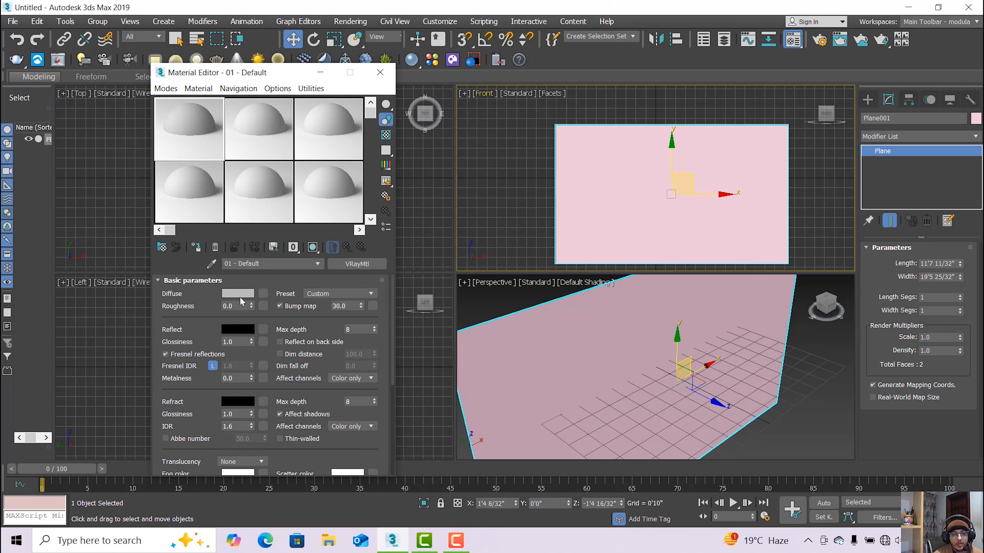
Set the VRayMtl diffuse colour to pure white and bring up the diffuse map list.
{"action": "left_click", "coordinate": [240, 297]}
{"action": "left_click_drag", "start_coordinate": [326, 154], "coordinate": [329, 176]}
{"action": "left_click", "coordinate": [434, 186]}
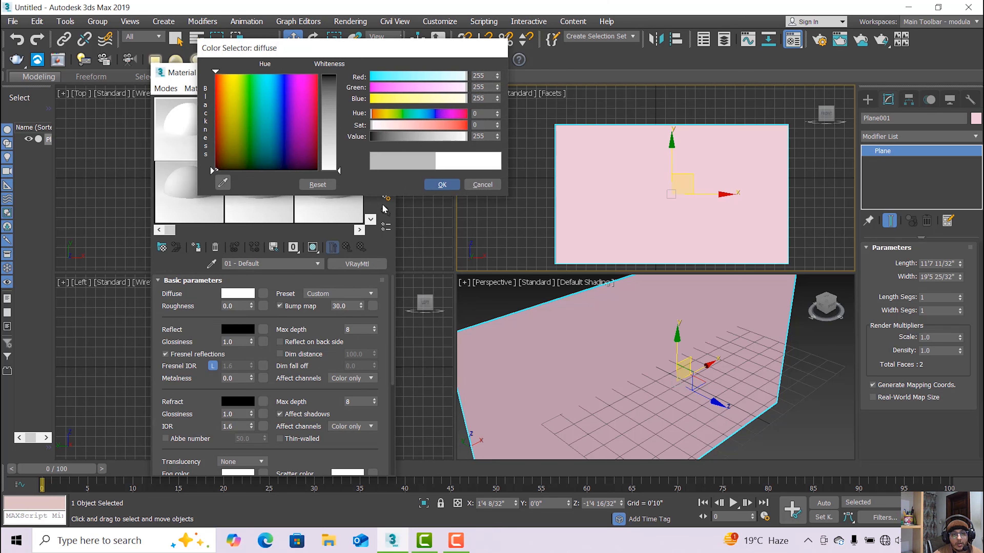
{"action": "left_click", "coordinate": [263, 294]}
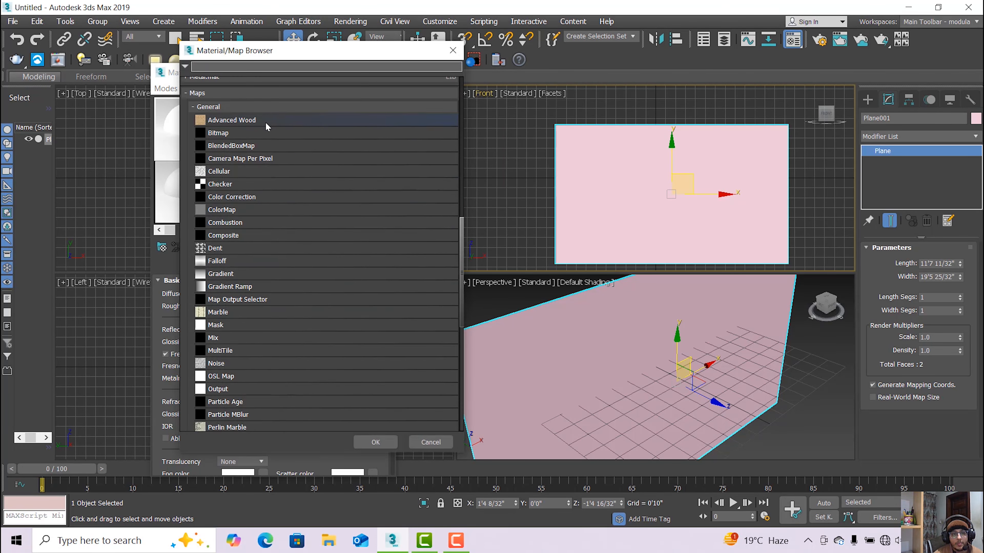
Load d2a412d94a72f7fa655d9b9c0467a858.jpg from D:\3dsmax Macquuen Car as the diffuse Bitmap.
{"action": "double_click", "coordinate": [264, 132]}
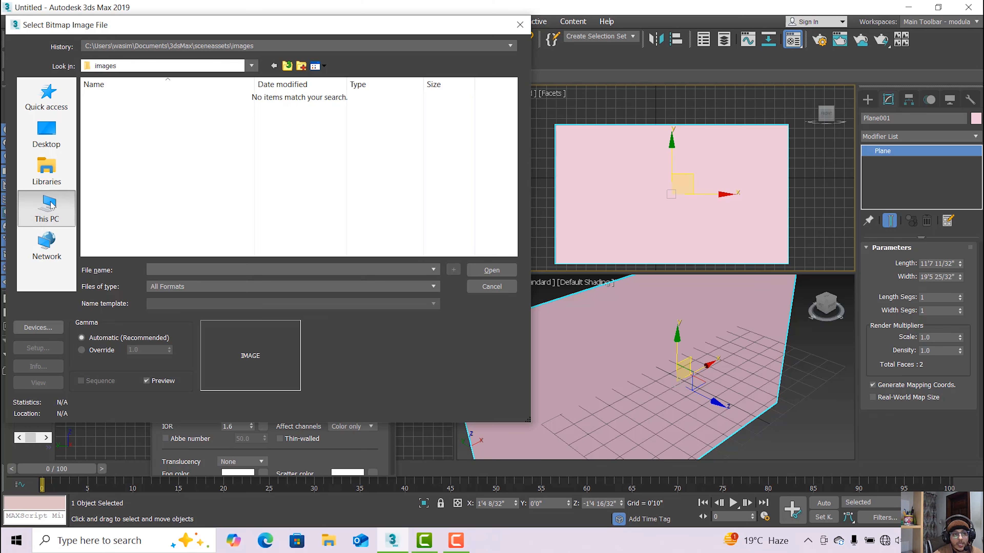
{"action": "left_click", "coordinate": [47, 207]}
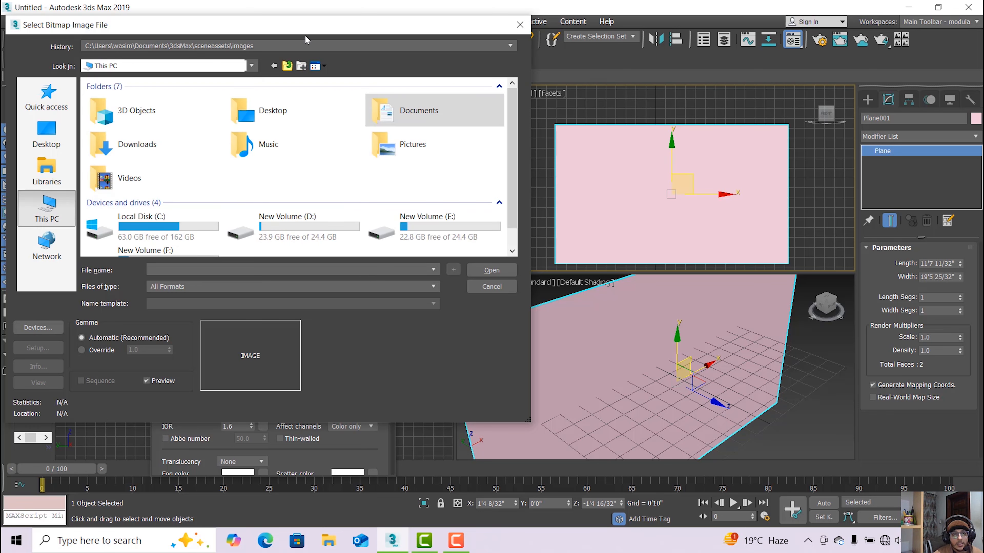
{"action": "left_click_drag", "start_coordinate": [306, 39], "coordinate": [315, 24]}
{"action": "scroll", "coordinate": [354, 211], "scroll_direction": "down", "scroll_amount": 1}
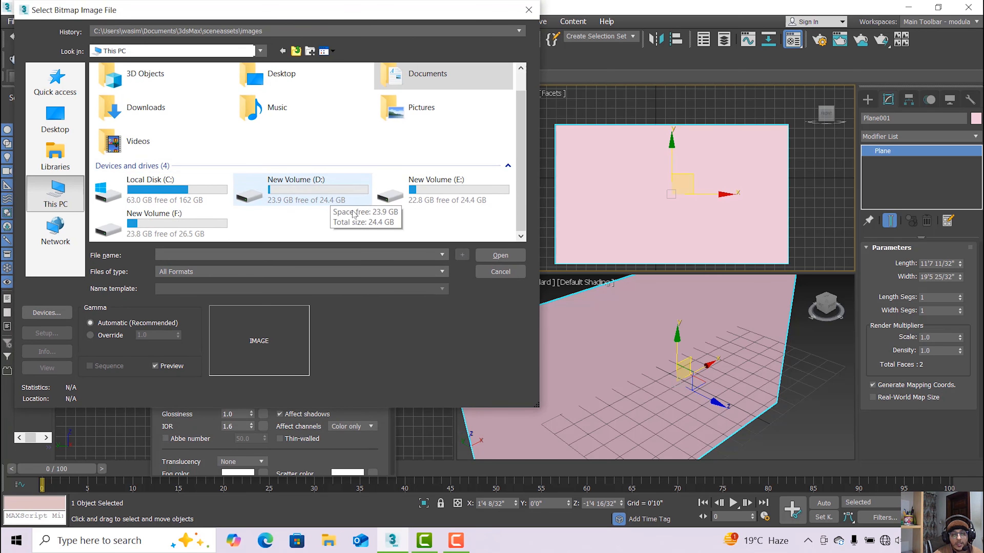
{"action": "double_click", "coordinate": [351, 200]}
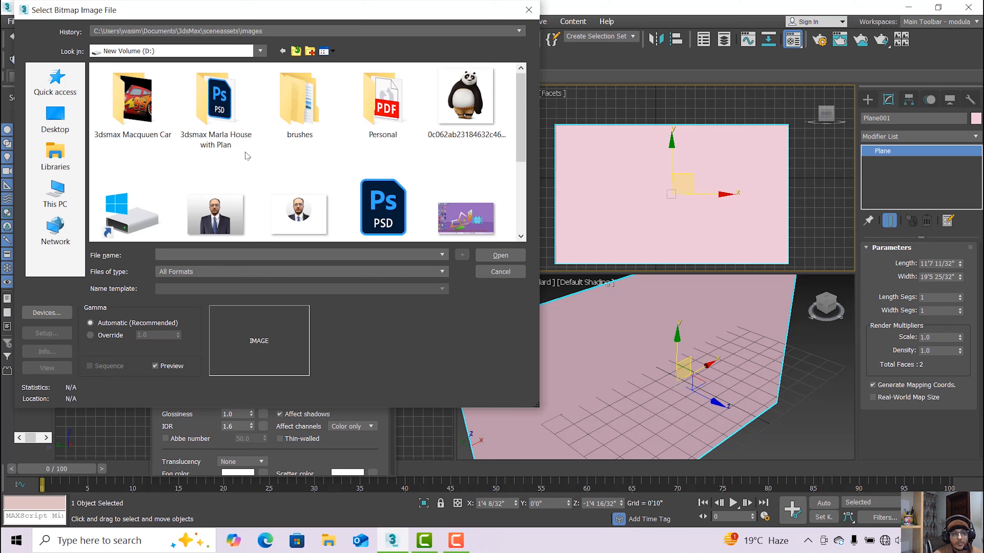
{"action": "double_click", "coordinate": [156, 118]}
{"action": "left_click", "coordinate": [299, 113]}
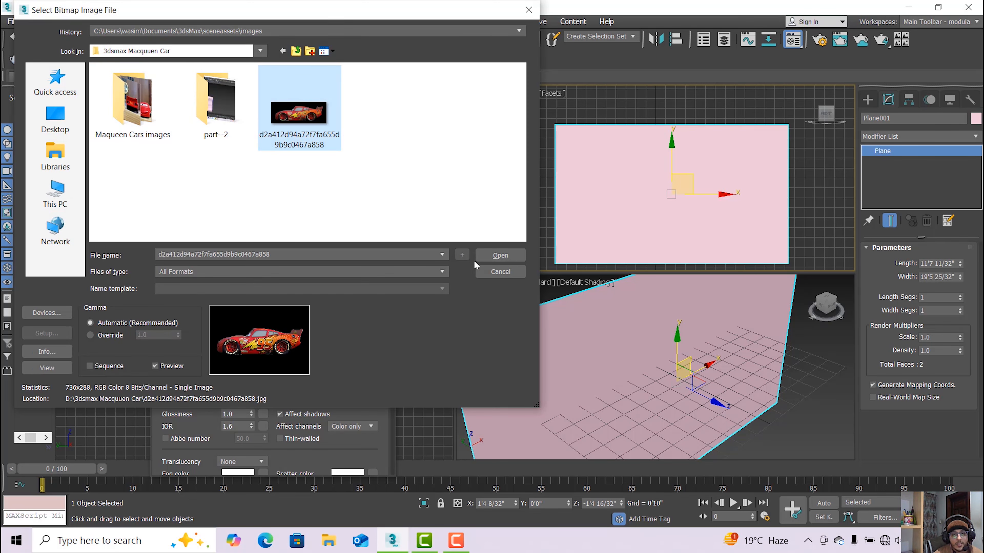
{"action": "left_click", "coordinate": [489, 257]}
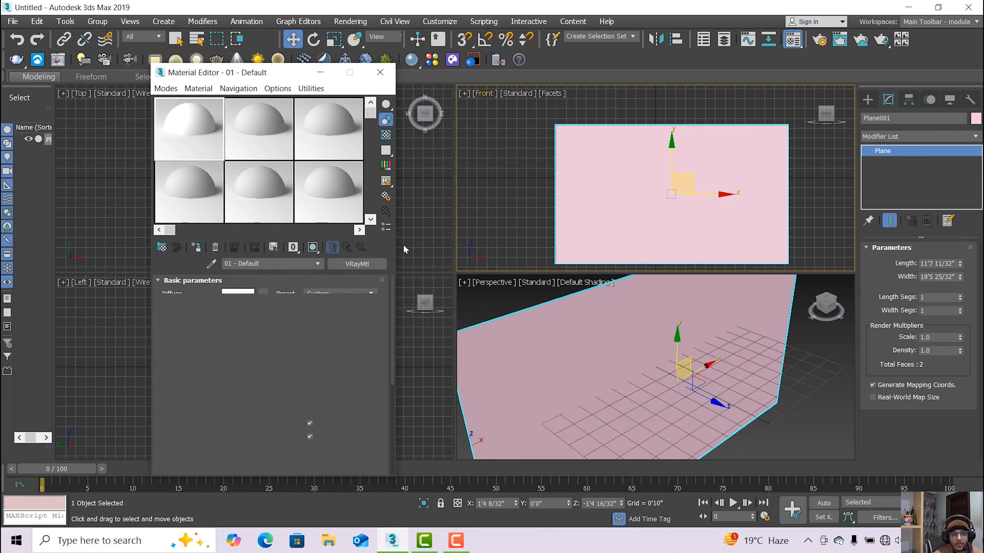
Assign the car material to Plane001 and show its texture in the viewports.
{"action": "left_click", "coordinate": [195, 247]}
{"action": "left_click", "coordinate": [312, 247]}
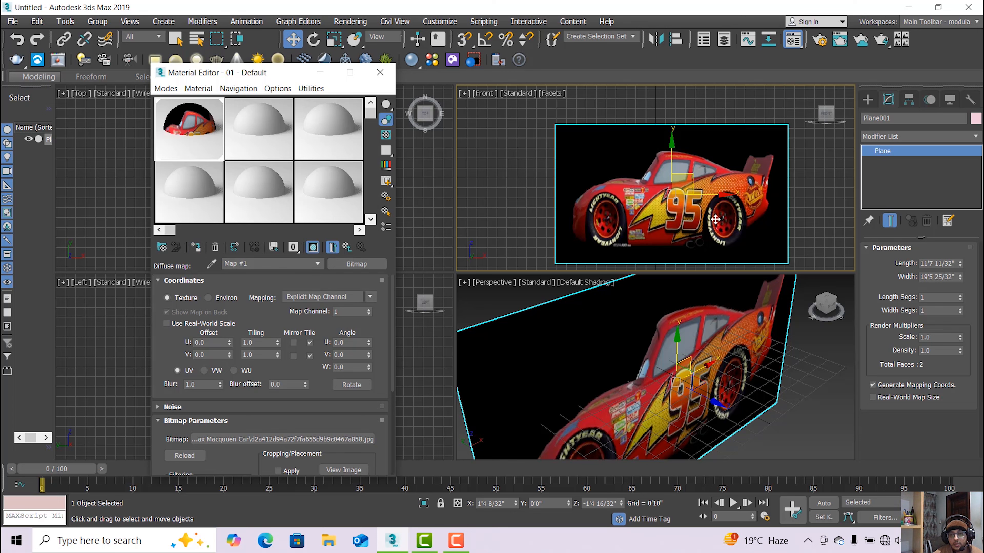
{"action": "middle_click_drag", "start_coordinate": [715, 219], "coordinate": [694, 211]}
Restore the top-right viewport to Front and choose the Line spline tool.
{"action": "left_click", "coordinate": [867, 100]}
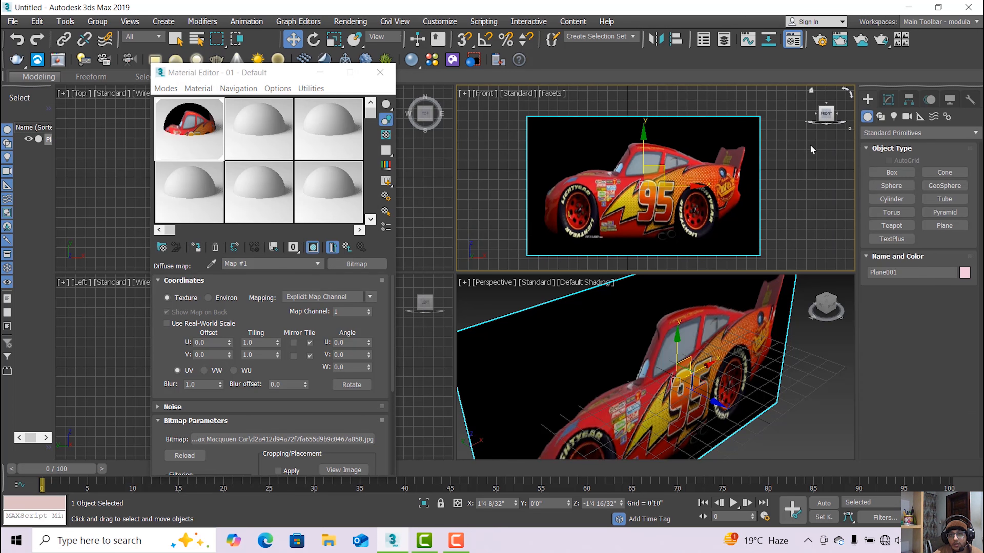
{"action": "left_click", "coordinate": [785, 173]}
{"action": "left_click", "coordinate": [888, 100]}
{"action": "left_click", "coordinate": [851, 94]}
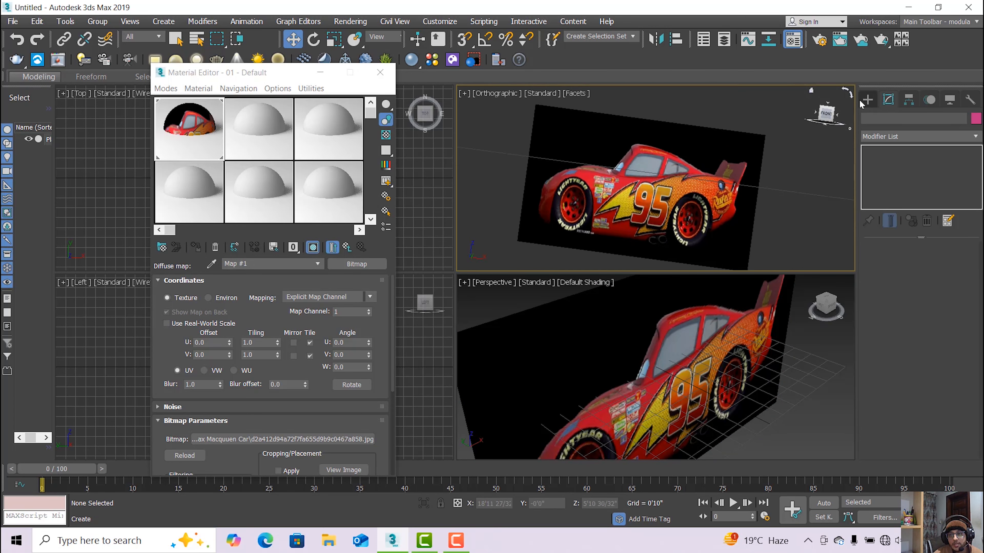
{"action": "left_click", "coordinate": [866, 100]}
{"action": "left_click", "coordinate": [506, 94]}
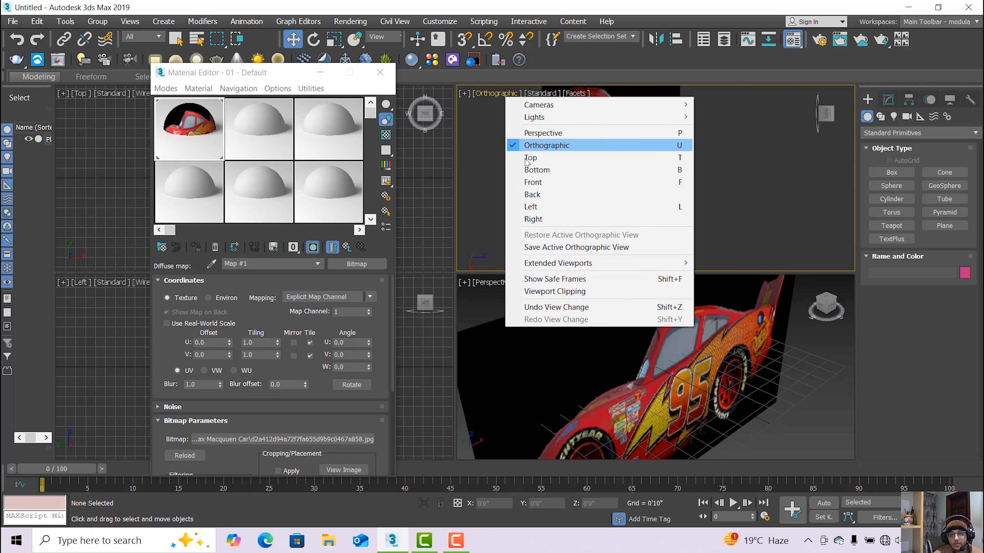
{"action": "left_click", "coordinate": [632, 183]}
{"action": "left_click", "coordinate": [881, 116]}
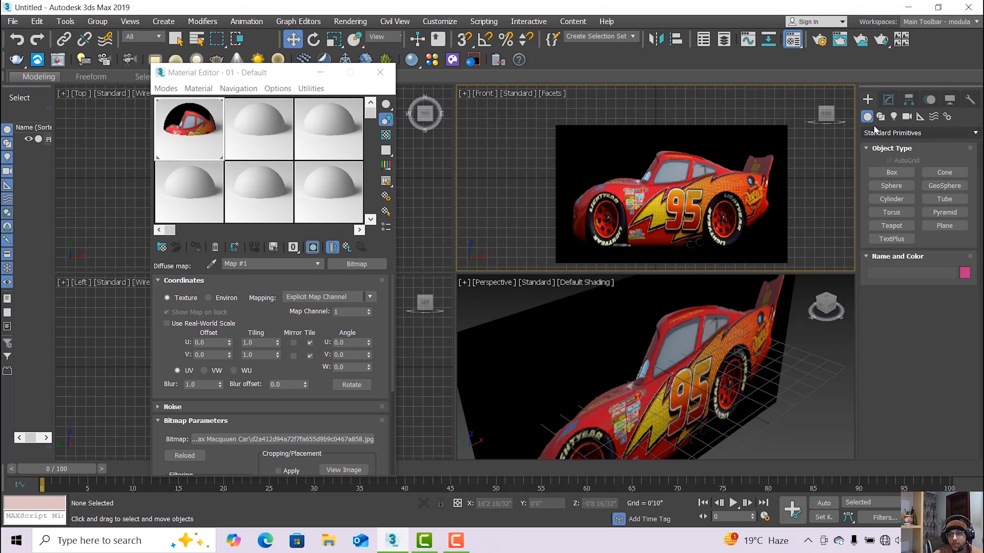
{"action": "left_click", "coordinate": [891, 182]}
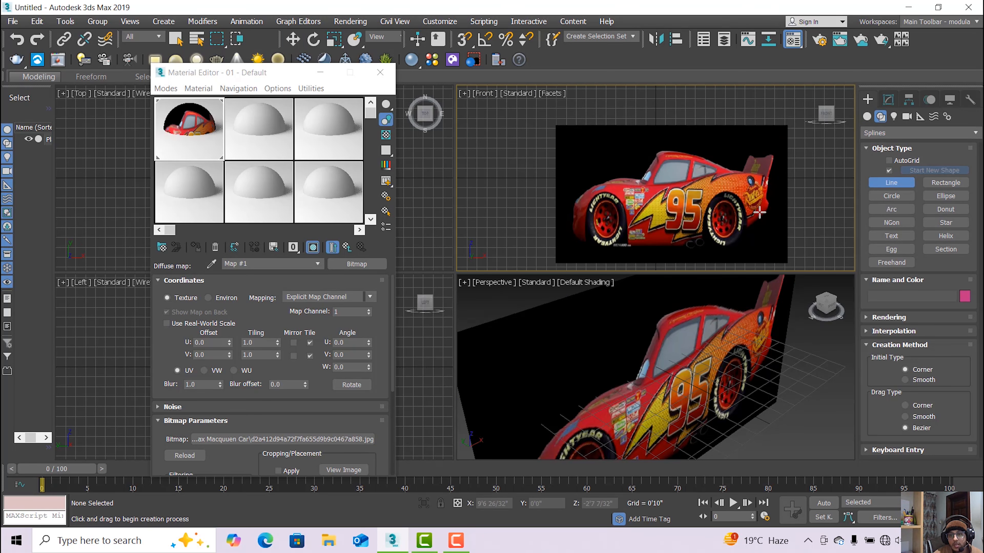
Maximize the Front view and start the line along the underside, up the front wheel's rear edge.
{"action": "key", "text": "alt+w"}
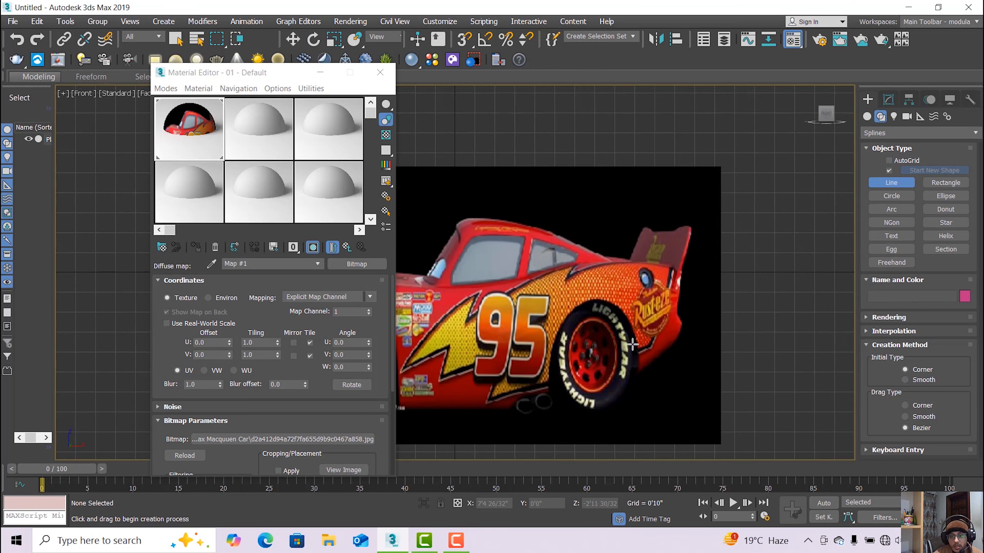
{"action": "middle_click_drag", "start_coordinate": [633, 344], "coordinate": [662, 320]}
{"action": "left_click", "coordinate": [320, 72]}
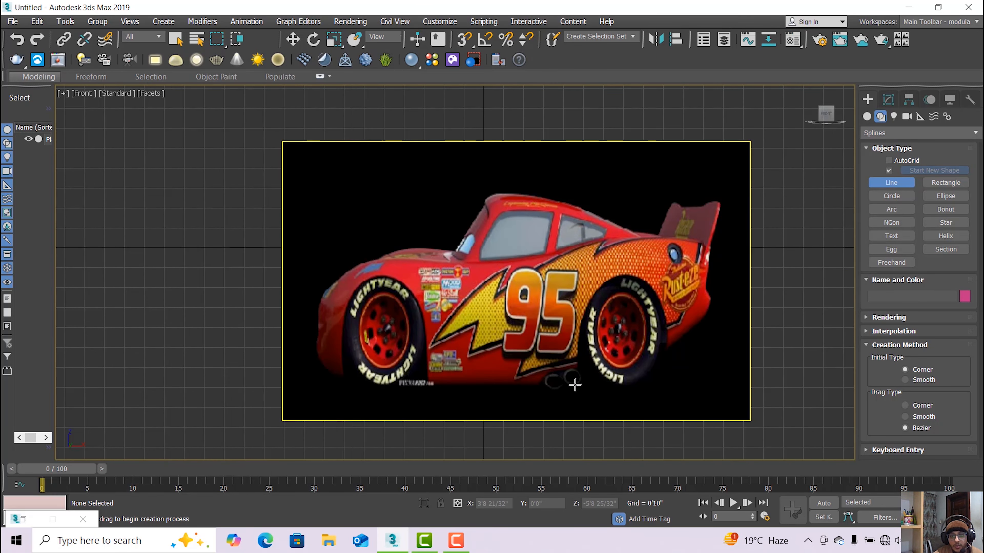
{"action": "scroll", "coordinate": [561, 387], "scroll_direction": "up", "scroll_amount": 5}
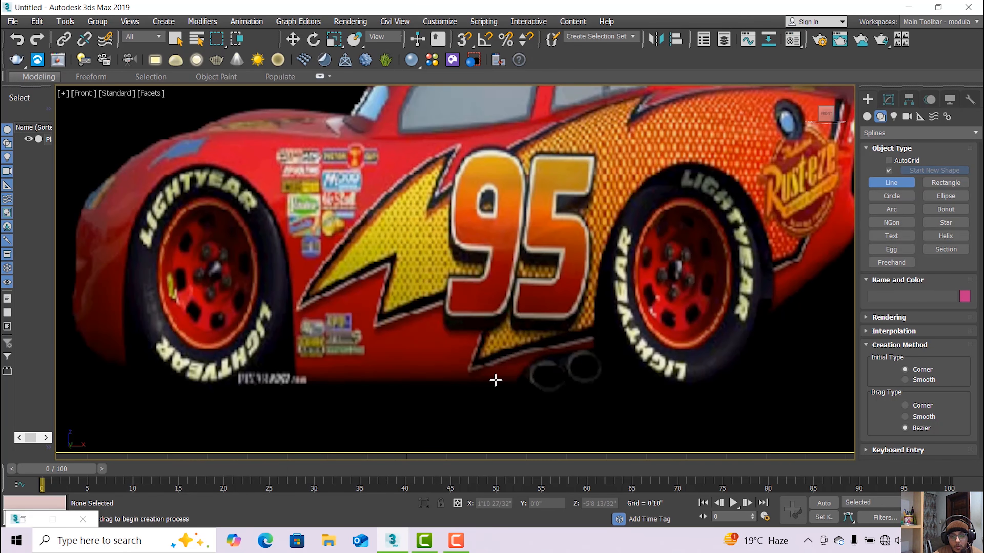
{"action": "left_click", "coordinate": [473, 381]}
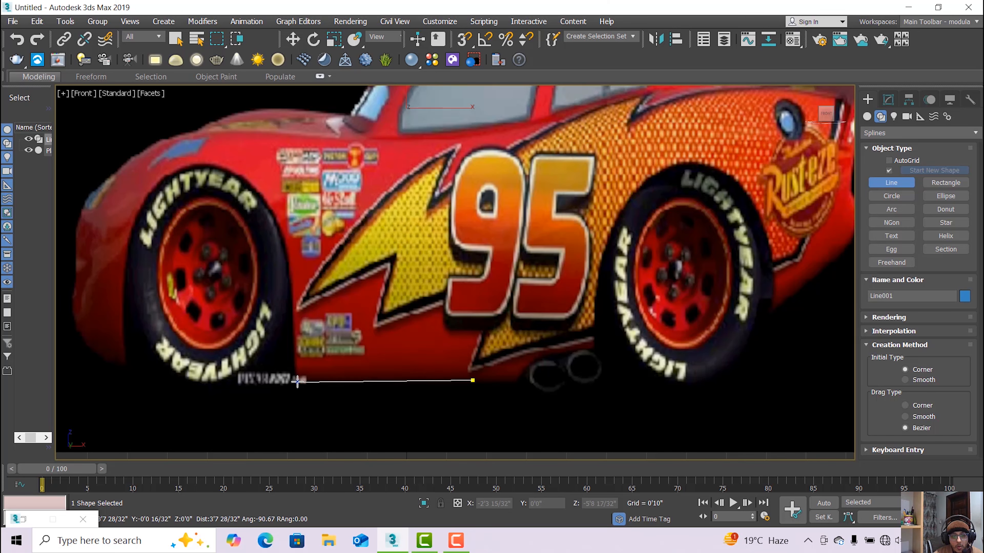
{"action": "left_click", "coordinate": [294, 381]}
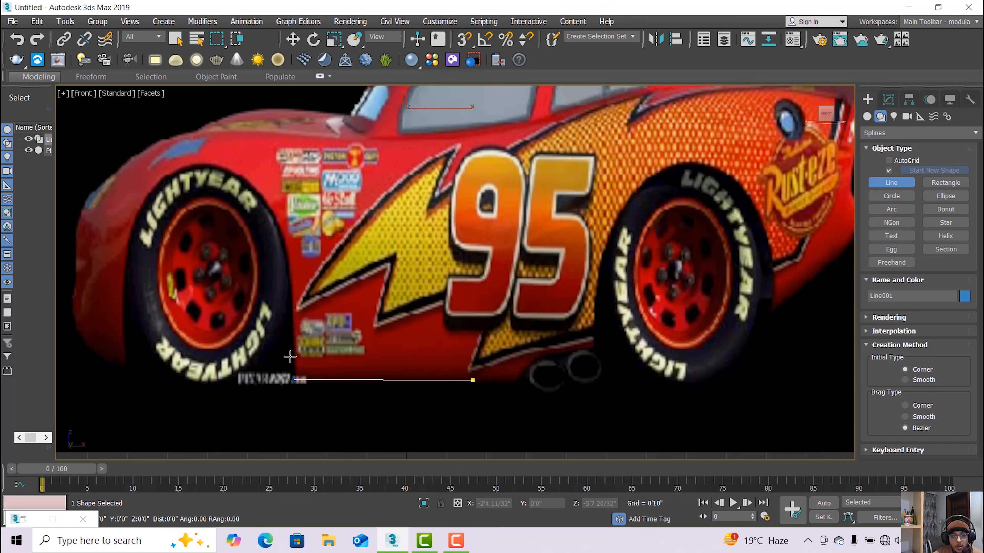
{"action": "left_click", "coordinate": [290, 299]}
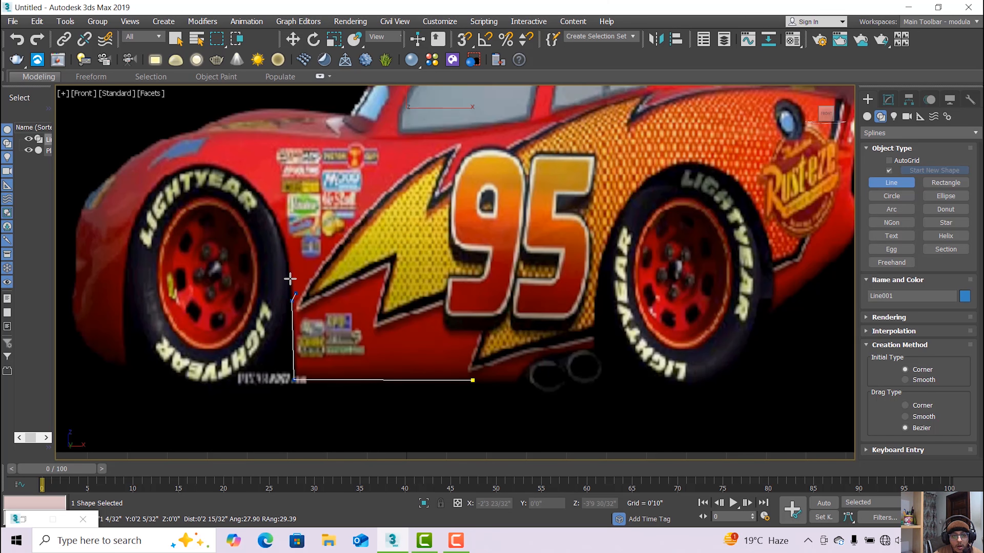
{"action": "scroll", "coordinate": [287, 274], "scroll_direction": "up", "scroll_amount": 5}
{"action": "left_click", "coordinate": [290, 257]}
{"action": "scroll", "coordinate": [292, 248], "scroll_direction": "down", "scroll_amount": 5}
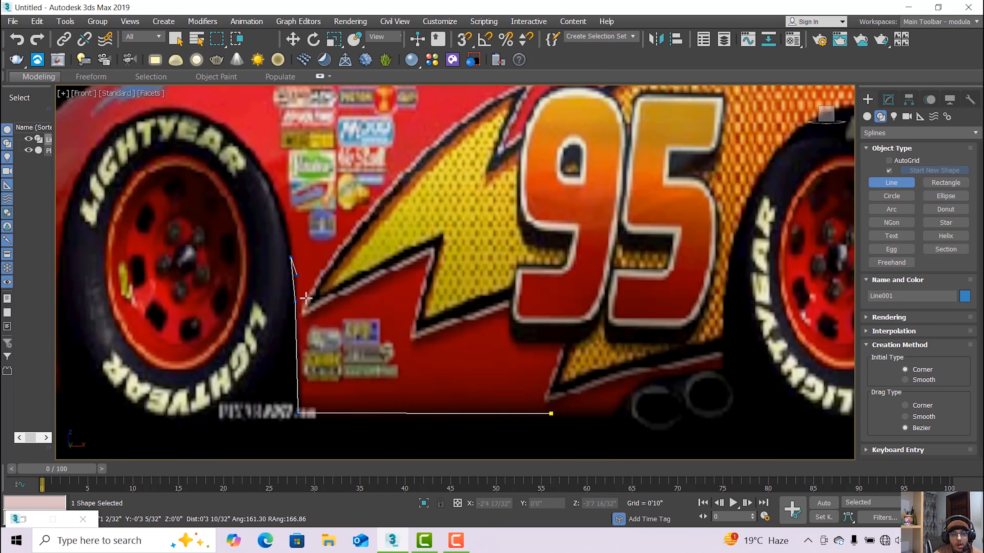
{"action": "scroll", "coordinate": [289, 228], "scroll_direction": "up", "scroll_amount": 5}
{"action": "left_click", "coordinate": [283, 223]}
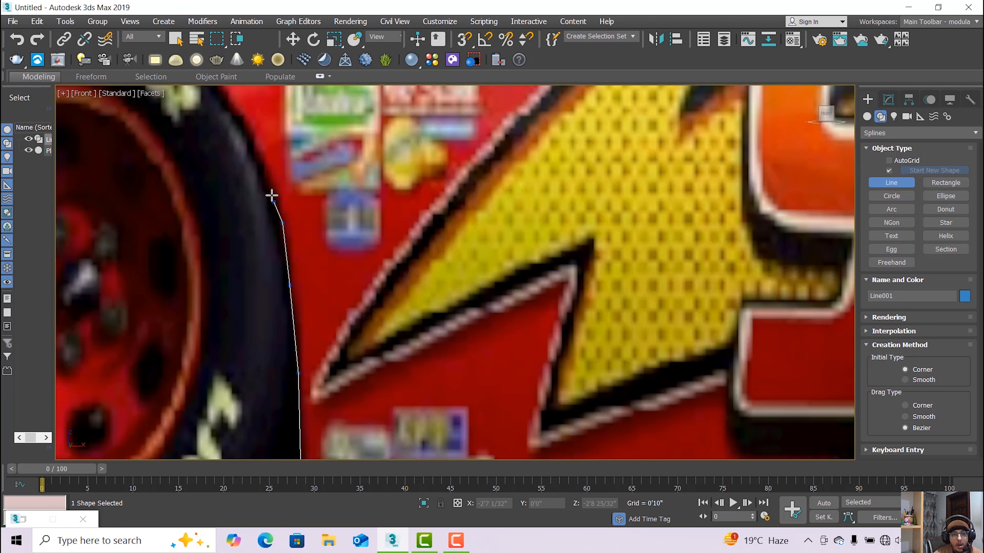
Trace the line over the front wheel arch's crest and down to its bottom front.
{"action": "middle_click_drag", "start_coordinate": [261, 165], "coordinate": [343, 354]}
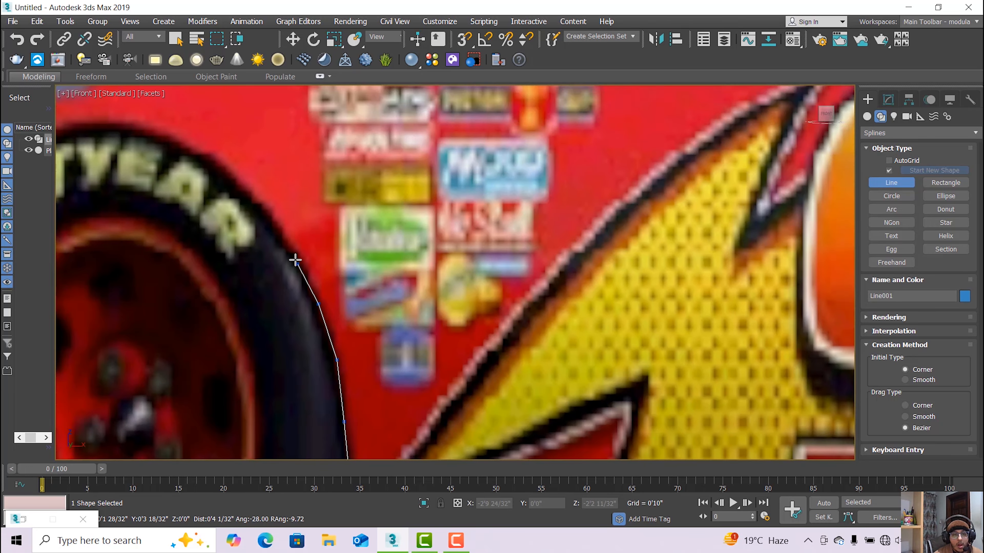
{"action": "left_click", "coordinate": [257, 200]}
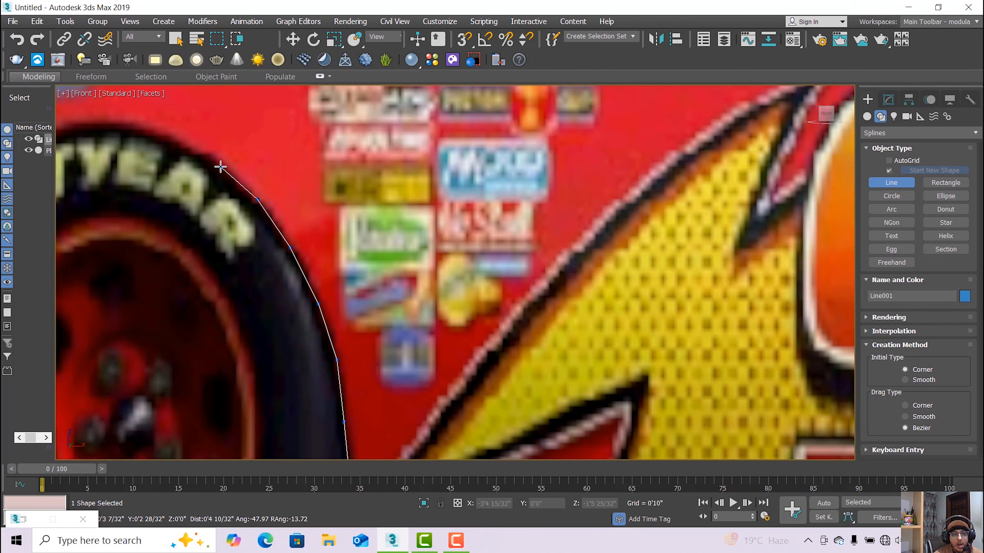
{"action": "middle_click_drag", "start_coordinate": [201, 165], "coordinate": [321, 288]}
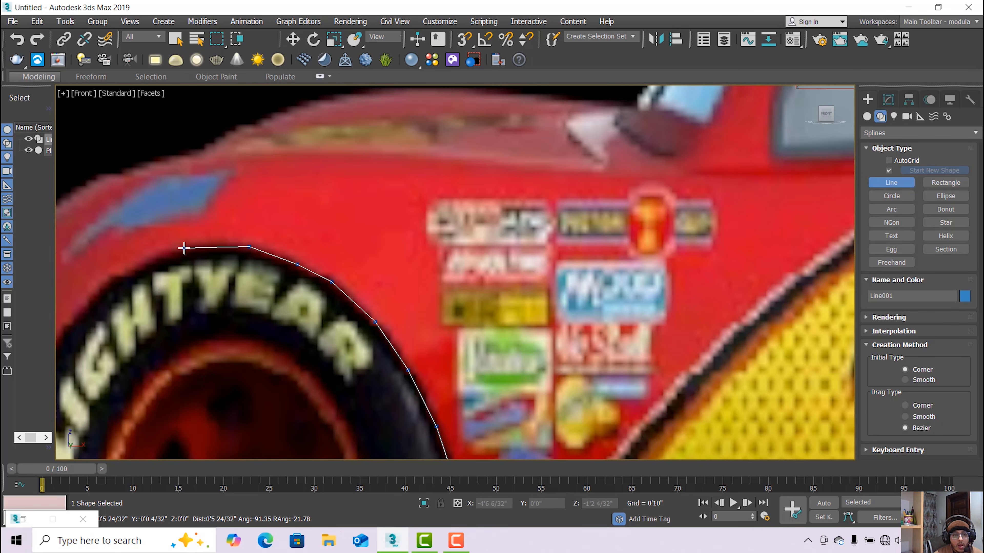
{"action": "left_click", "coordinate": [130, 267]}
{"action": "middle_click_drag", "start_coordinate": [132, 285], "coordinate": [302, 231]}
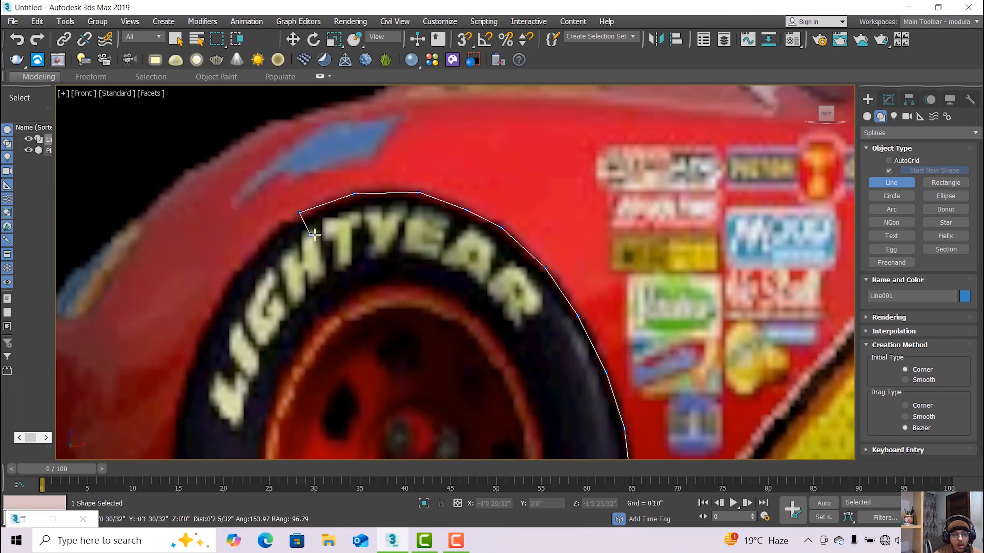
{"action": "middle_click_drag", "start_coordinate": [242, 286], "coordinate": [321, 222]}
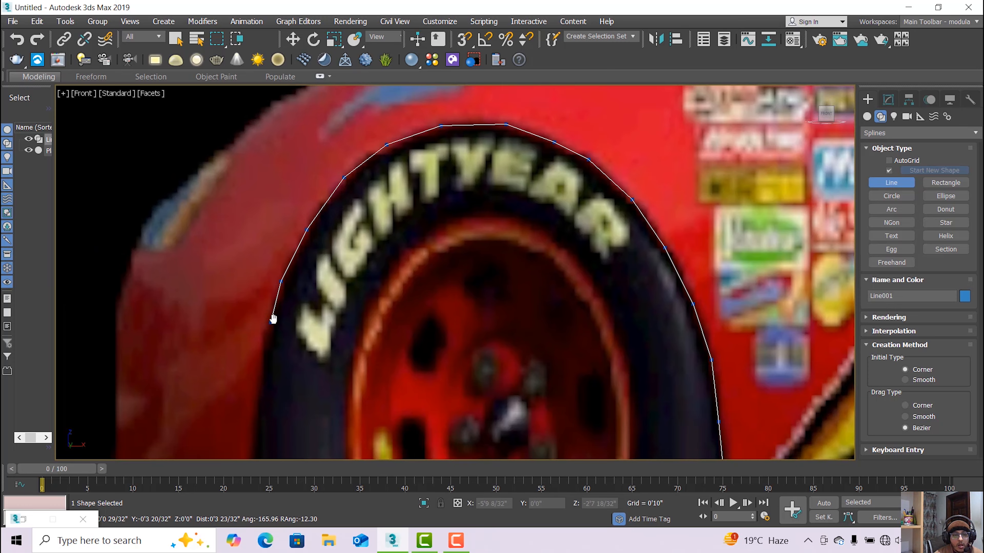
{"action": "middle_click_drag", "start_coordinate": [274, 318], "coordinate": [303, 229]}
{"action": "left_click", "coordinate": [292, 255]}
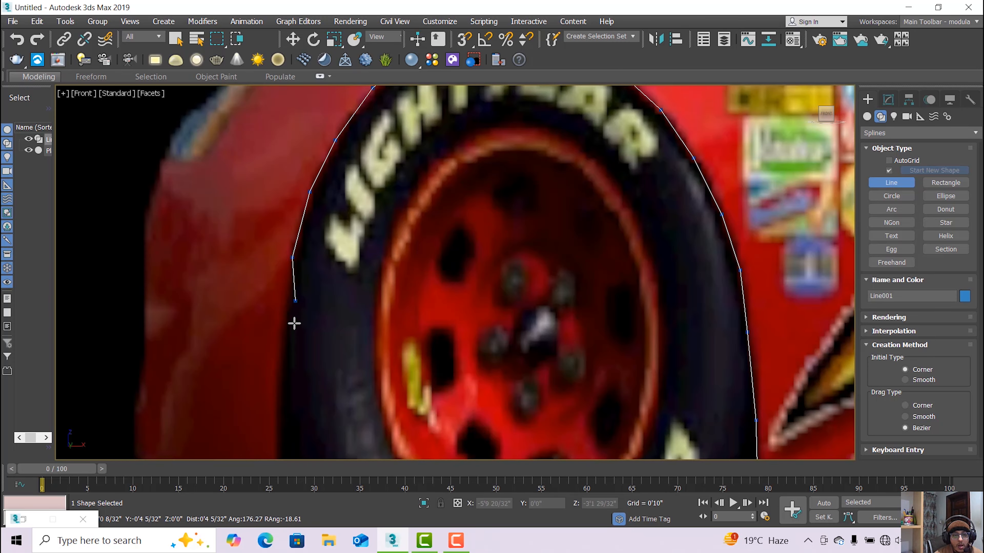
{"action": "middle_click_drag", "start_coordinate": [292, 323], "coordinate": [295, 246]}
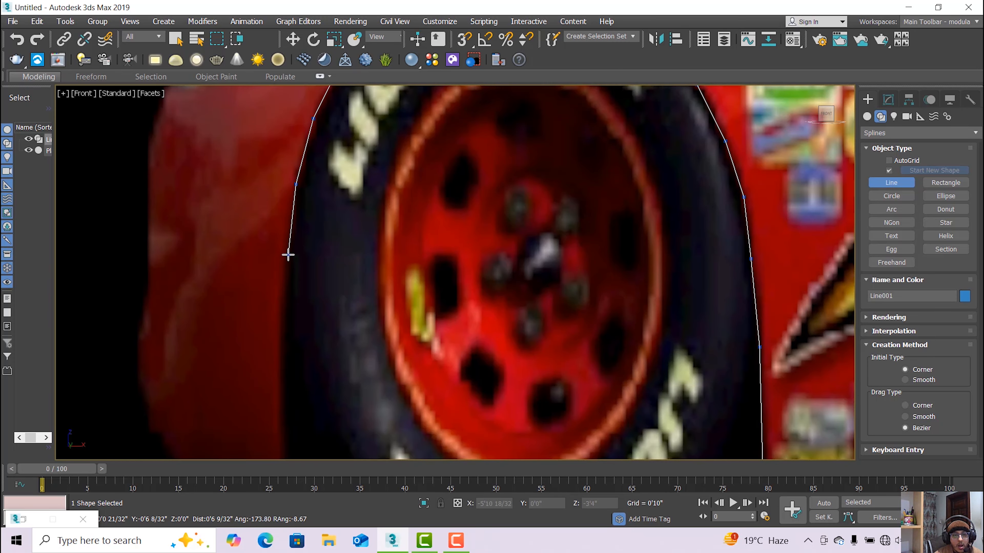
{"action": "middle_click_drag", "start_coordinate": [286, 302], "coordinate": [299, 235]}
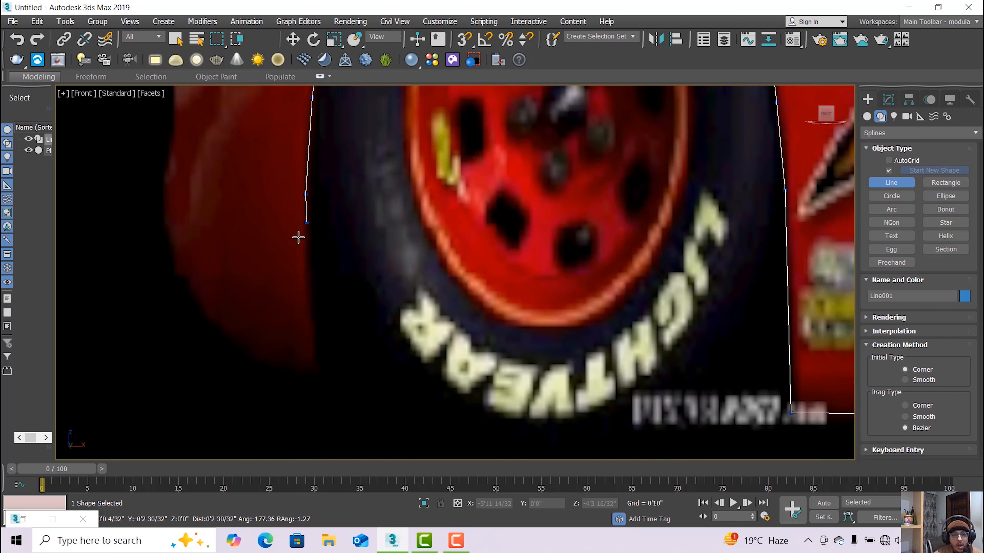
{"action": "left_click", "coordinate": [304, 259]}
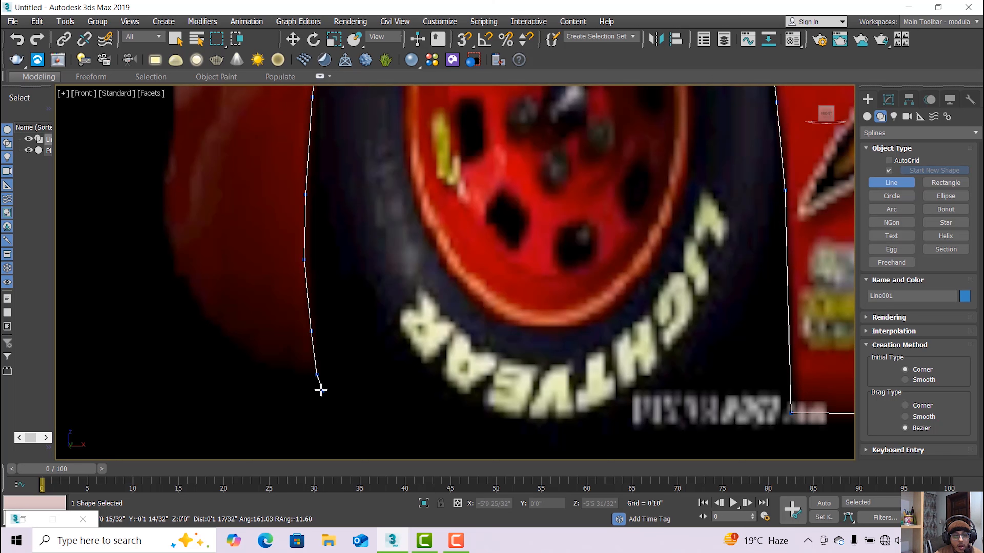
{"action": "scroll", "coordinate": [319, 385], "scroll_direction": "up", "scroll_amount": 2}
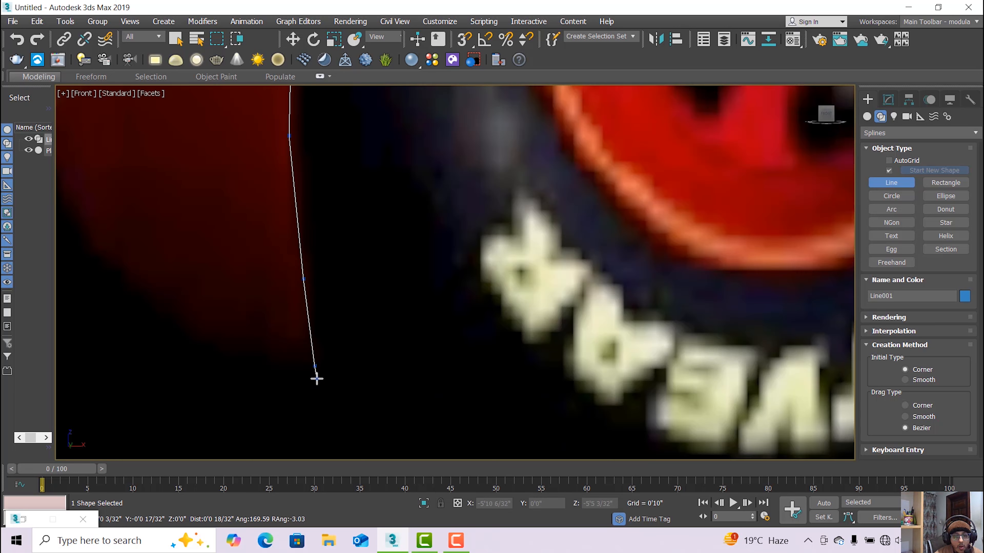
{"action": "scroll", "coordinate": [264, 376], "scroll_direction": "down", "scroll_amount": 4}
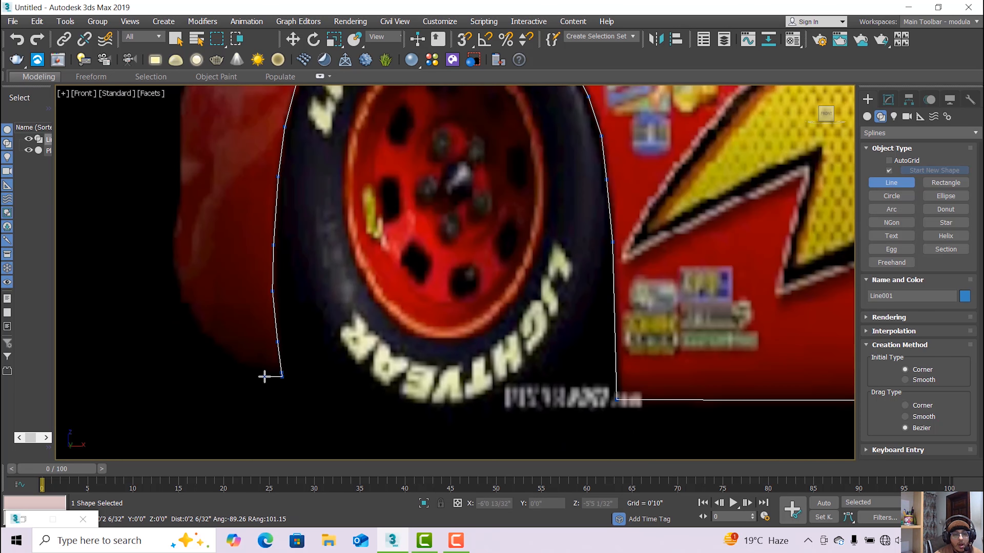
{"action": "left_click", "coordinate": [245, 363]}
Trace the front bumper and the nose up to where it curves upward.
{"action": "left_click", "coordinate": [212, 339]}
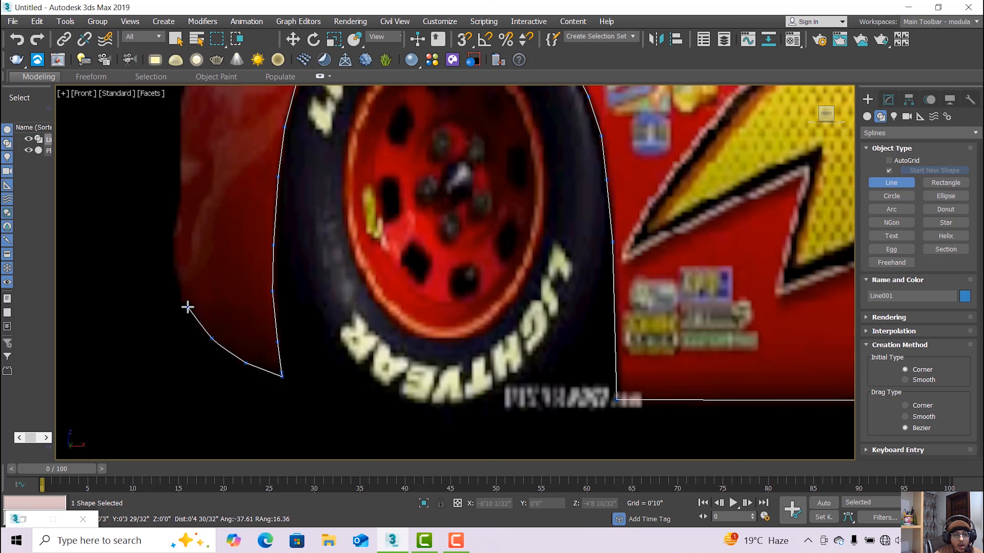
{"action": "left_click", "coordinate": [177, 283]}
{"action": "middle_click_drag", "start_coordinate": [177, 282], "coordinate": [206, 296]}
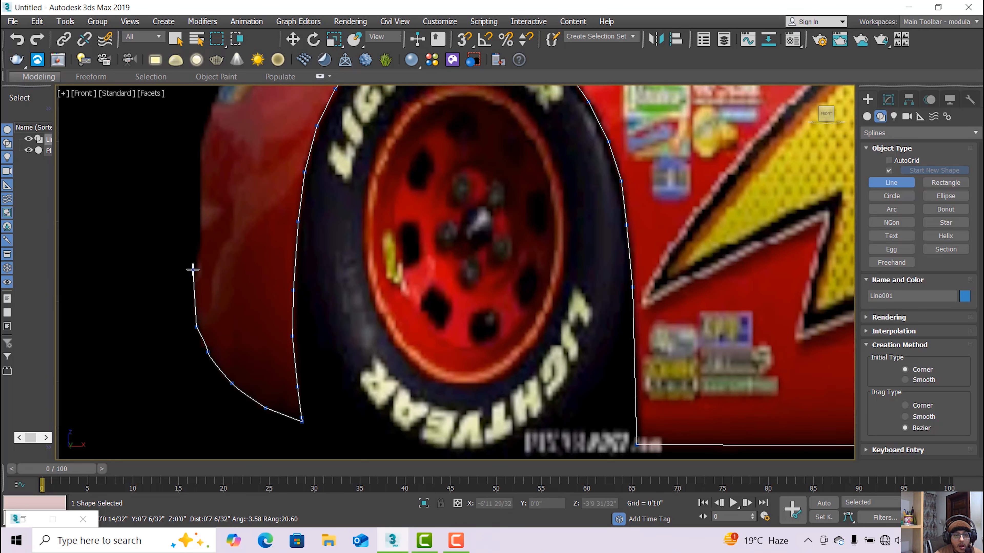
{"action": "scroll", "coordinate": [192, 269], "scroll_direction": "up", "scroll_amount": 3}
{"action": "left_click", "coordinate": [196, 278]}
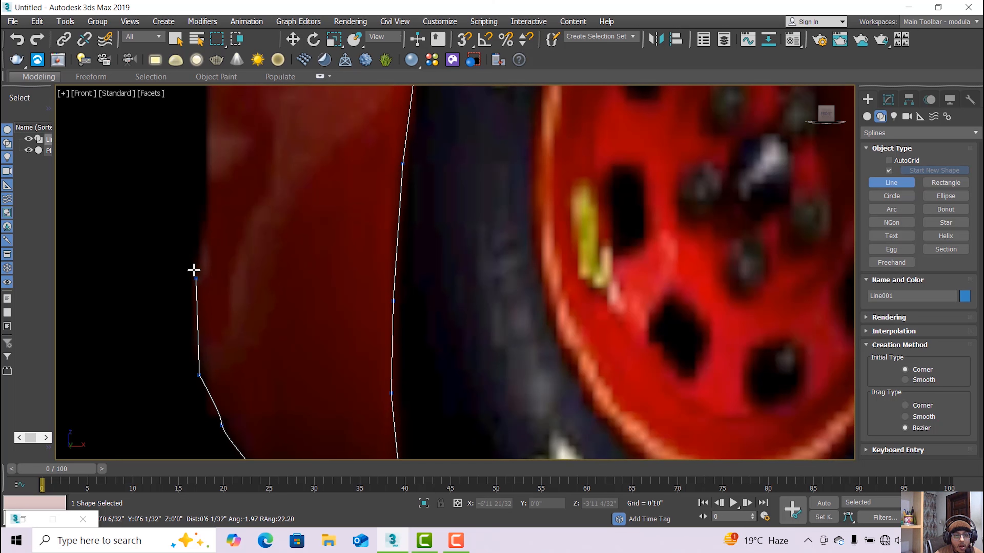
{"action": "left_click", "coordinate": [206, 226]}
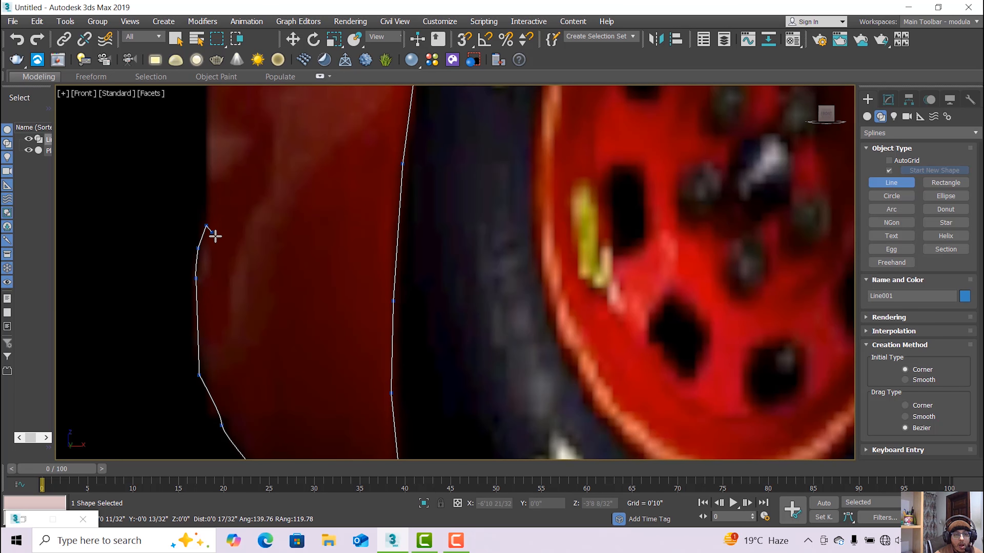
{"action": "middle_click_drag", "start_coordinate": [217, 235], "coordinate": [242, 374]}
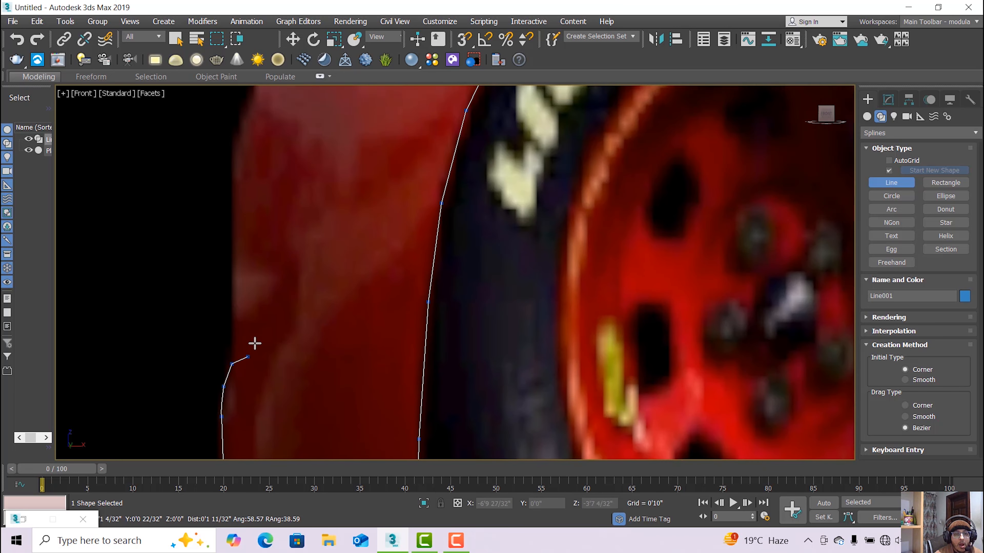
{"action": "left_click", "coordinate": [231, 264]}
{"action": "middle_click_drag", "start_coordinate": [235, 285], "coordinate": [252, 395]}
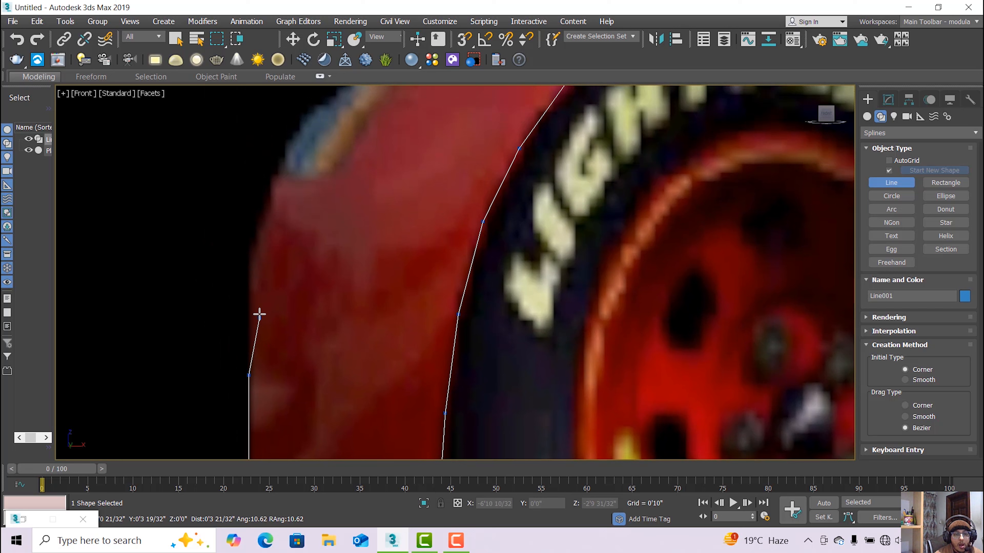
{"action": "left_click", "coordinate": [248, 281]}
{"action": "middle_click_drag", "start_coordinate": [250, 308], "coordinate": [251, 415]}
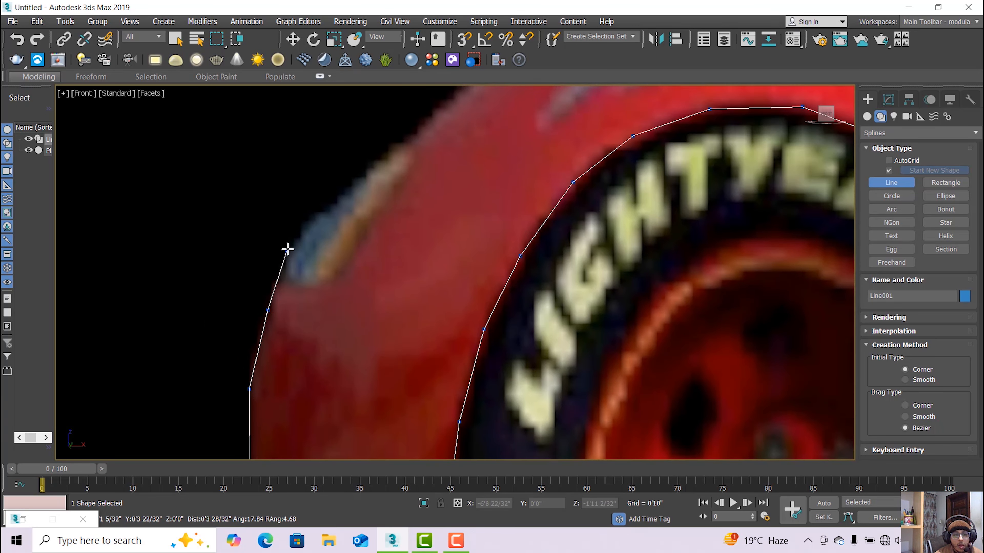
{"action": "middle_click_drag", "start_coordinate": [302, 255], "coordinate": [281, 365]}
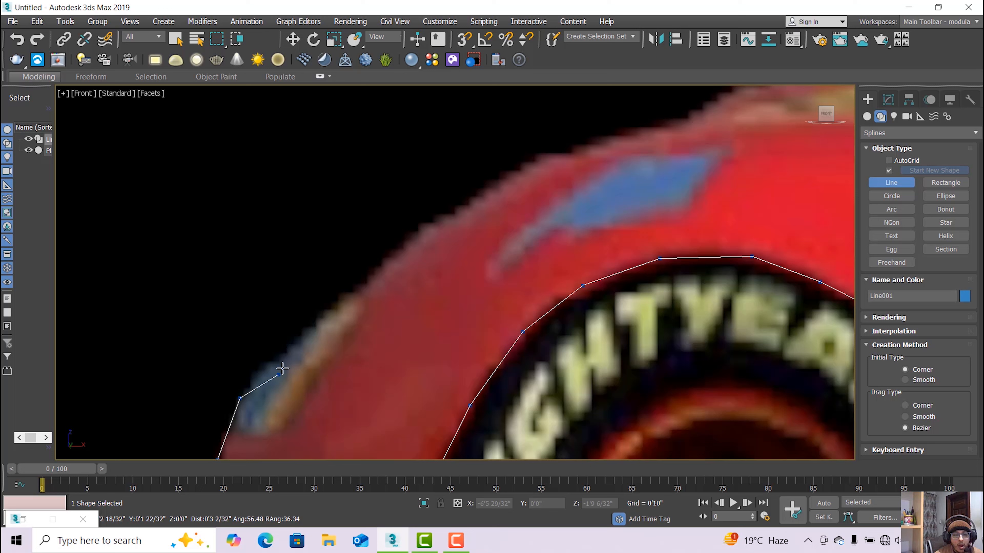
{"action": "left_click", "coordinate": [286, 349]}
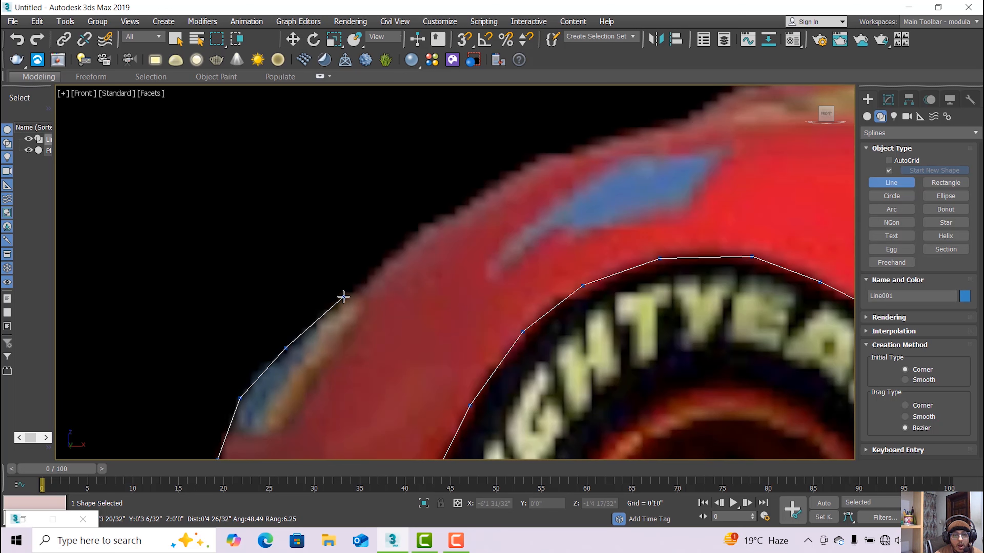
Continue the outline points along the hood toward the windshield.
{"action": "scroll", "coordinate": [352, 290], "scroll_direction": "up", "scroll_amount": 2}
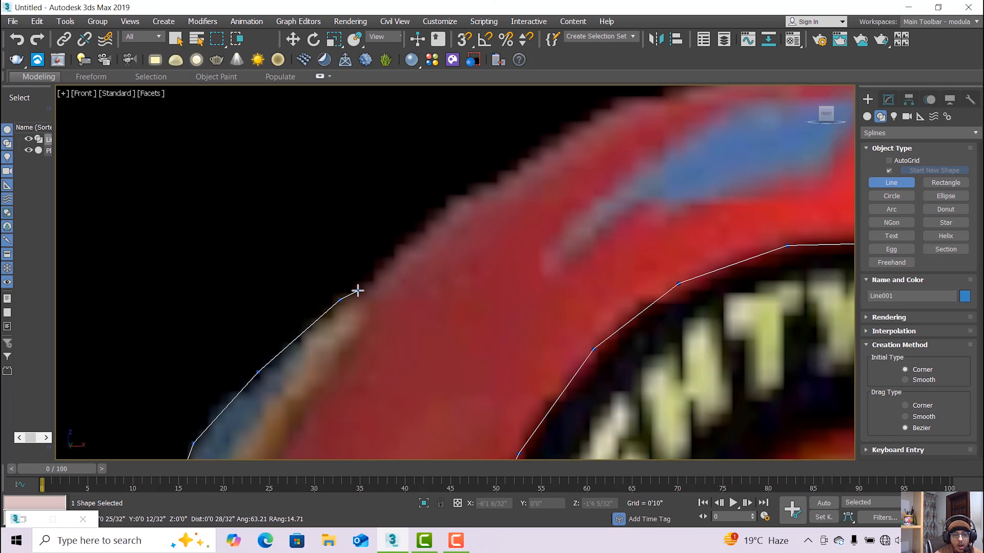
{"action": "middle_click_drag", "start_coordinate": [373, 285], "coordinate": [291, 420]}
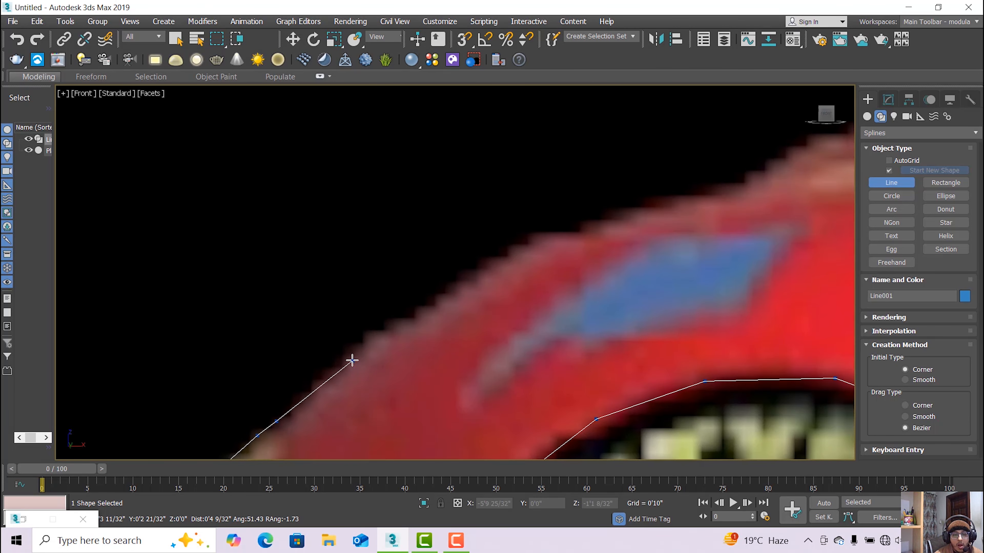
{"action": "left_click", "coordinate": [357, 348]}
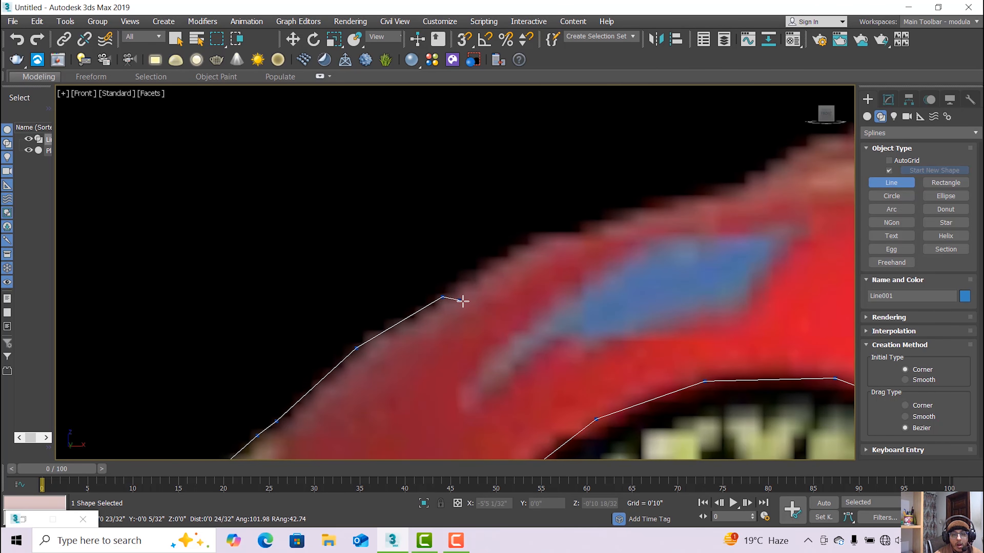
{"action": "middle_click_drag", "start_coordinate": [391, 326], "coordinate": [289, 416]}
{"action": "left_click", "coordinate": [356, 378]}
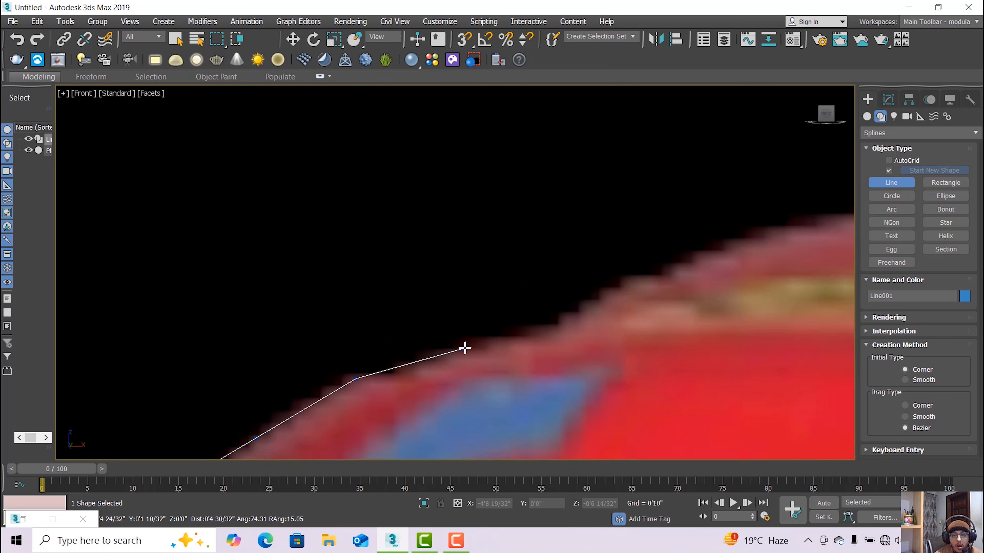
{"action": "left_click", "coordinate": [471, 344]}
{"action": "middle_click_drag", "start_coordinate": [487, 350], "coordinate": [325, 347]}
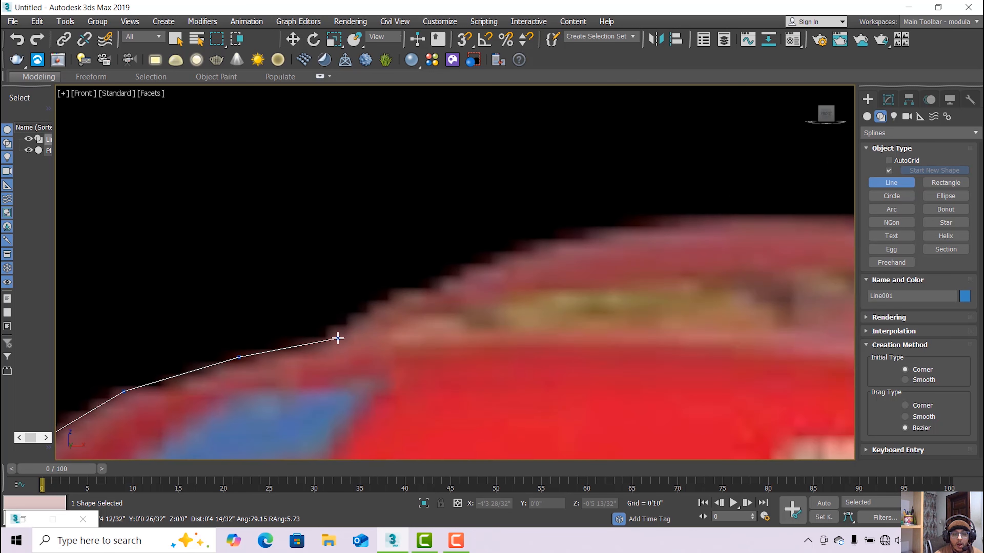
{"action": "left_click", "coordinate": [325, 340]}
{"action": "left_click", "coordinate": [393, 299]}
{"action": "scroll", "coordinate": [405, 295], "scroll_direction": "down", "scroll_amount": 3}
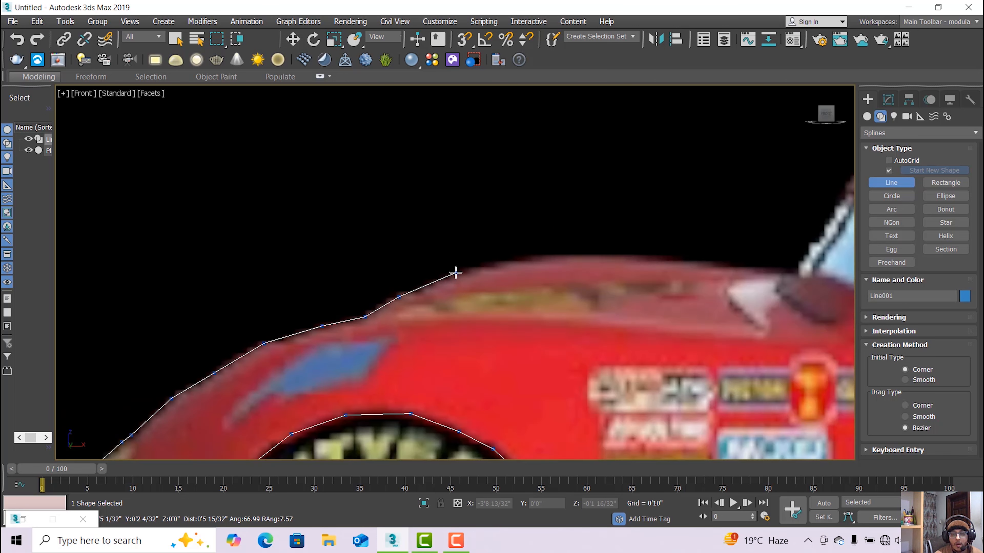
{"action": "left_click", "coordinate": [510, 261]}
{"action": "scroll", "coordinate": [516, 266], "scroll_direction": "down", "scroll_amount": 4}
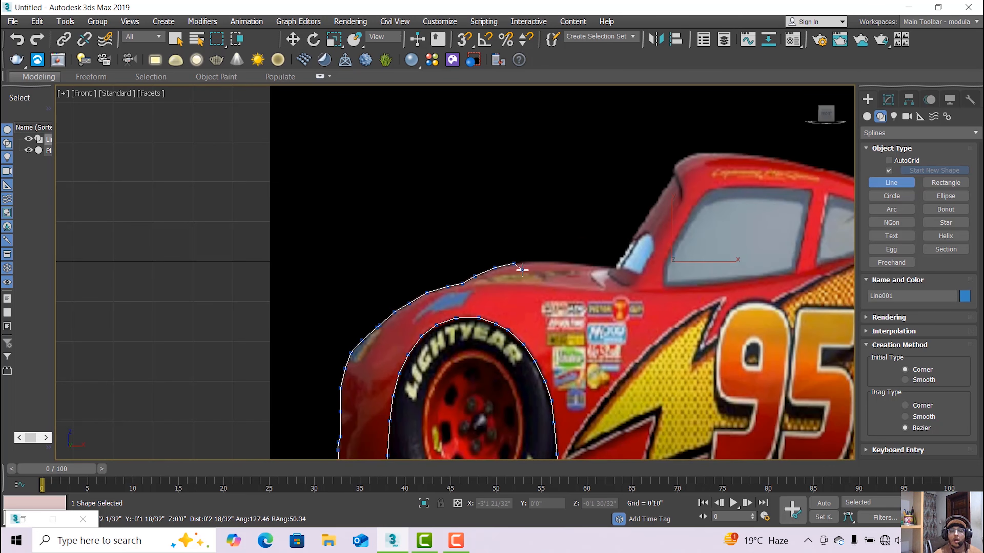
Extend the line along the hood top and up the windshield to the roof's front corner.
{"action": "scroll", "coordinate": [563, 277], "scroll_direction": "down", "scroll_amount": 2}
{"action": "scroll", "coordinate": [472, 279], "scroll_direction": "up", "scroll_amount": 8}
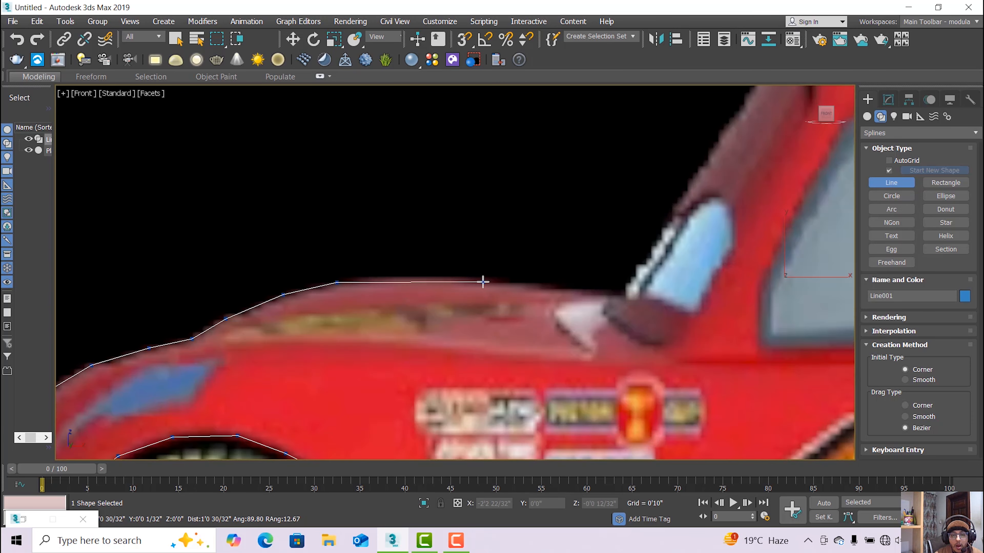
{"action": "left_click", "coordinate": [459, 280]}
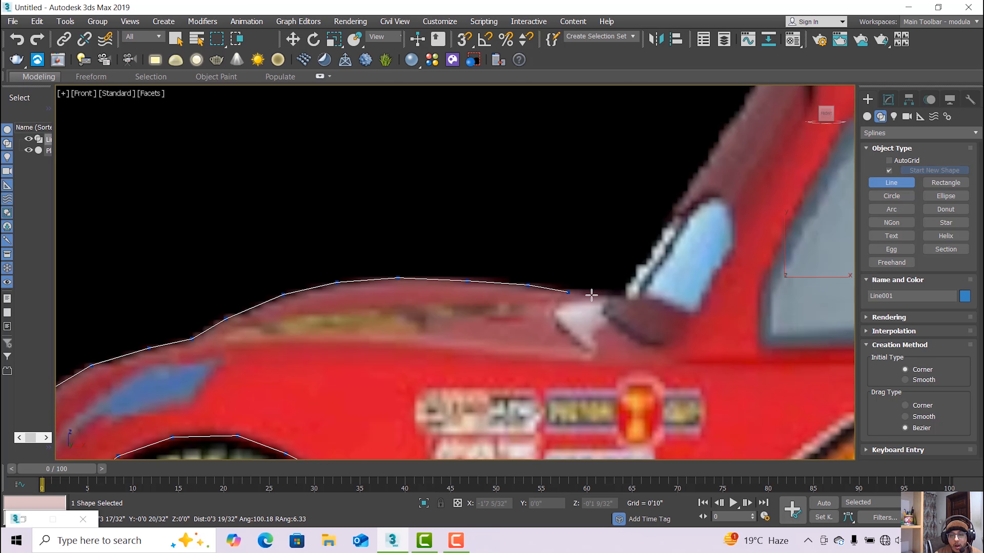
{"action": "left_click", "coordinate": [611, 293]}
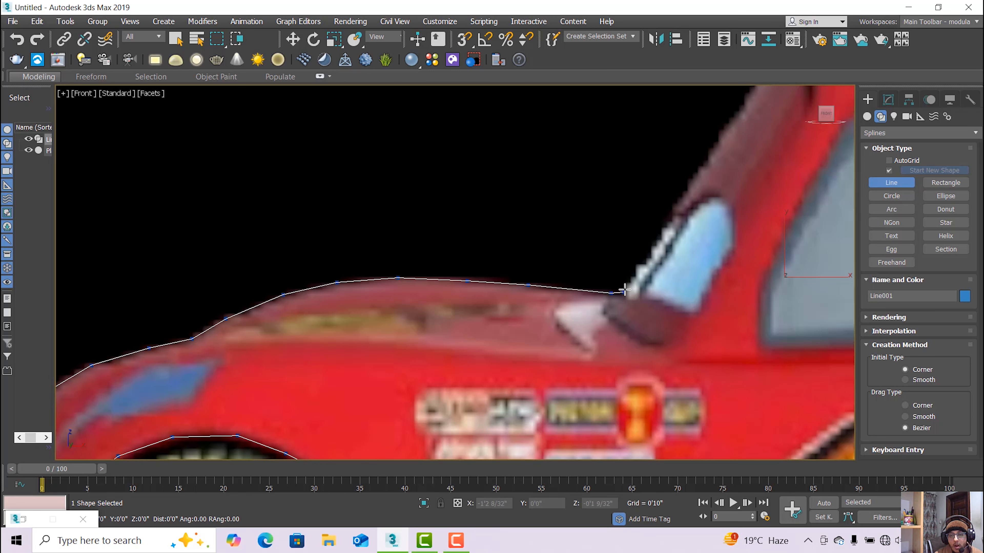
{"action": "left_click", "coordinate": [623, 293]}
{"action": "middle_click_drag", "start_coordinate": [645, 265], "coordinate": [482, 409]}
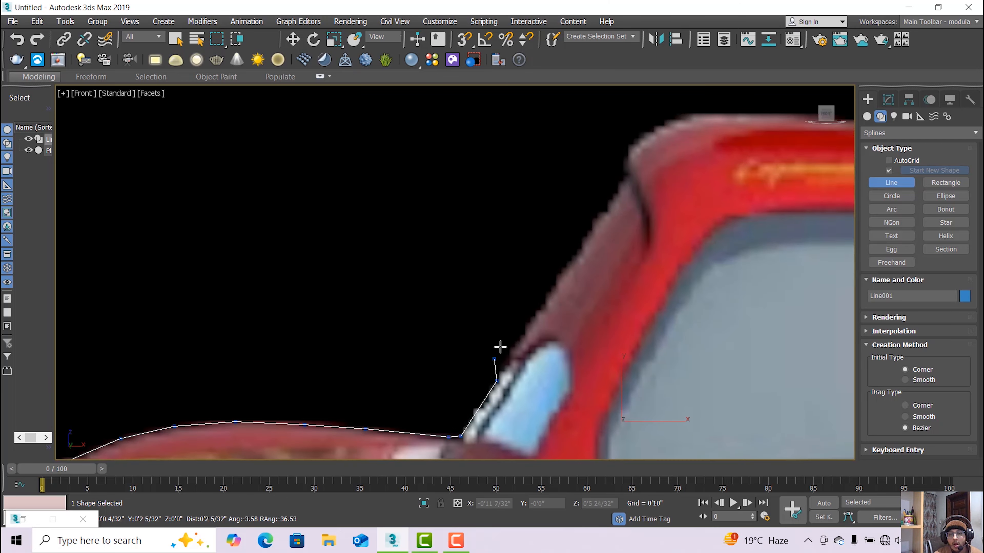
{"action": "left_click", "coordinate": [545, 302]}
{"action": "middle_click_drag", "start_coordinate": [544, 303], "coordinate": [500, 360]}
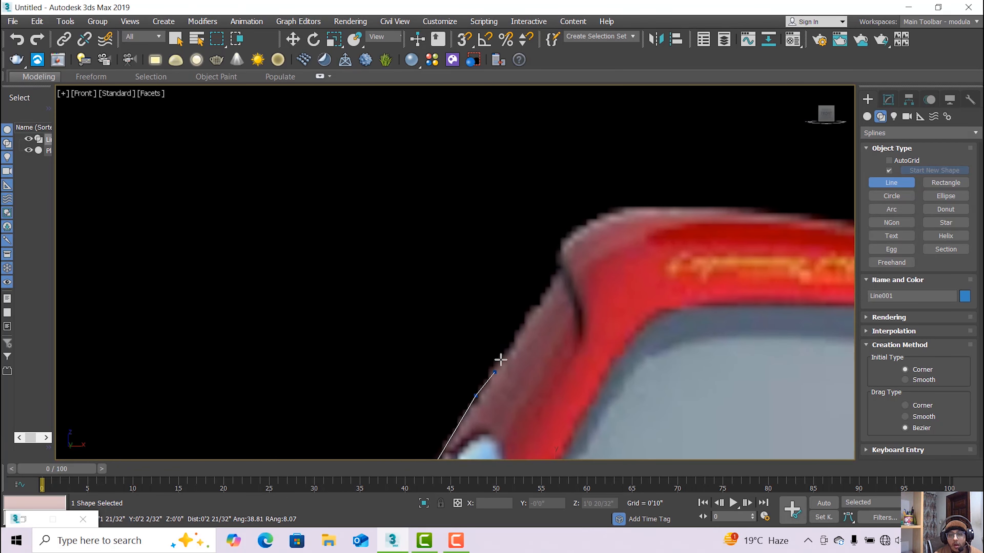
{"action": "left_click", "coordinate": [542, 293]}
{"action": "scroll", "coordinate": [542, 293], "scroll_direction": "up", "scroll_amount": 2}
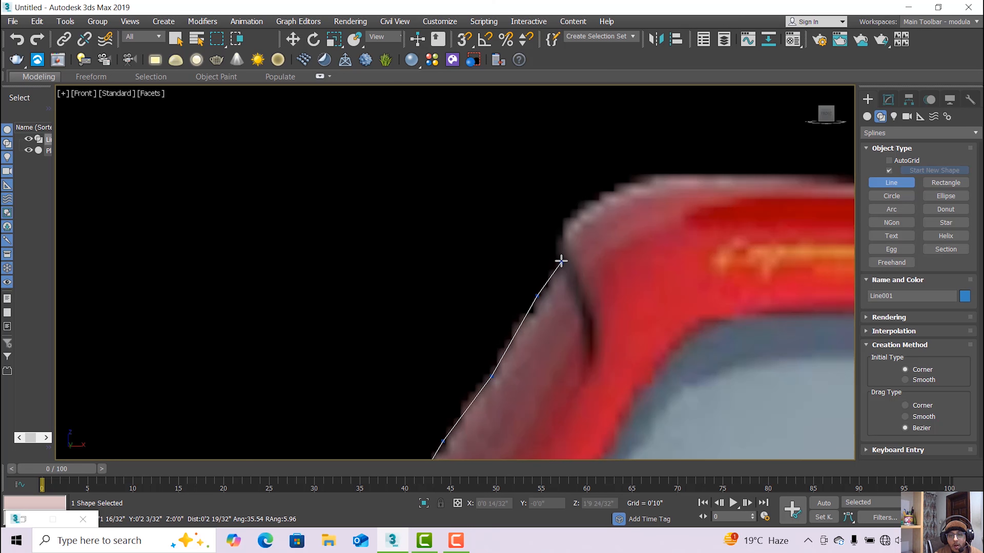
{"action": "left_click", "coordinate": [576, 210]}
Trace the roof line and down the rear window to the bottom of the rear slope.
{"action": "middle_click_drag", "start_coordinate": [538, 289], "coordinate": [259, 407]}
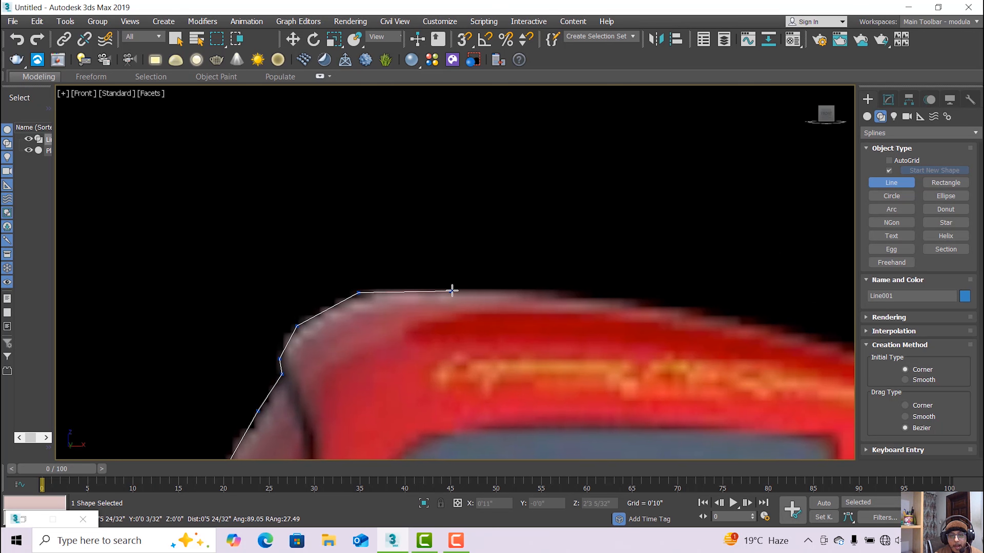
{"action": "scroll", "coordinate": [630, 323], "scroll_direction": "down", "scroll_amount": 2}
{"action": "middle_click_drag", "start_coordinate": [601, 318], "coordinate": [414, 296]}
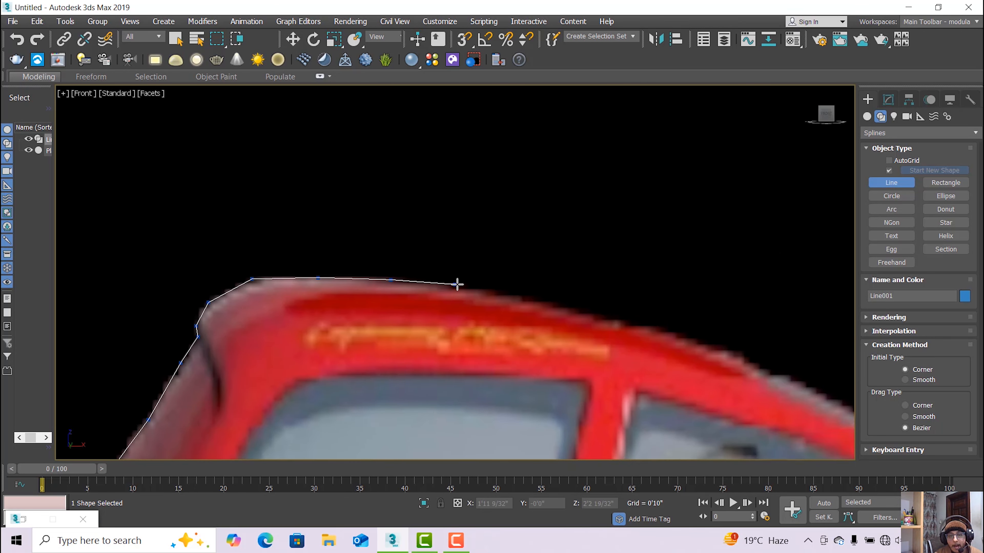
{"action": "left_click", "coordinate": [551, 307]}
{"action": "left_click", "coordinate": [651, 328]}
{"action": "middle_click_drag", "start_coordinate": [651, 329], "coordinate": [305, 238]}
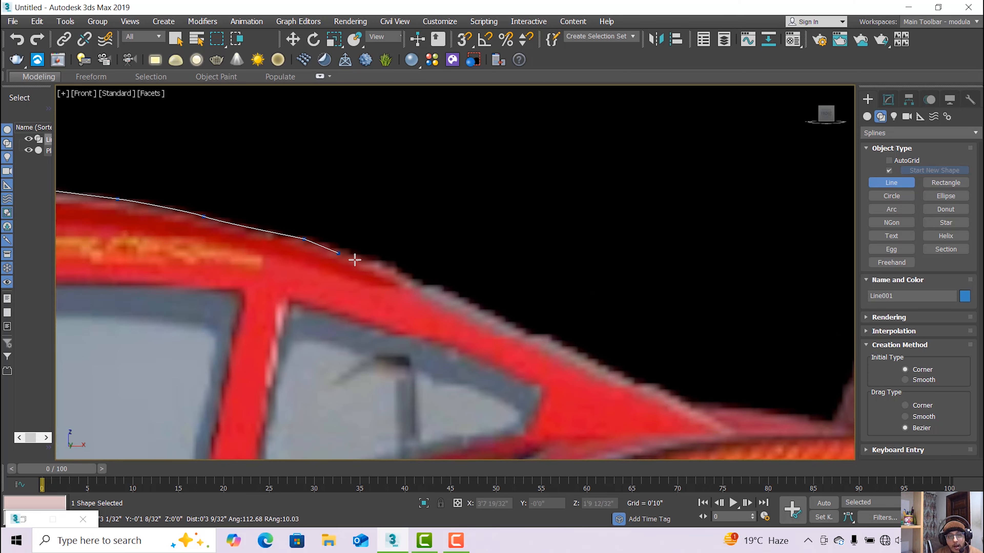
{"action": "left_click", "coordinate": [391, 266]}
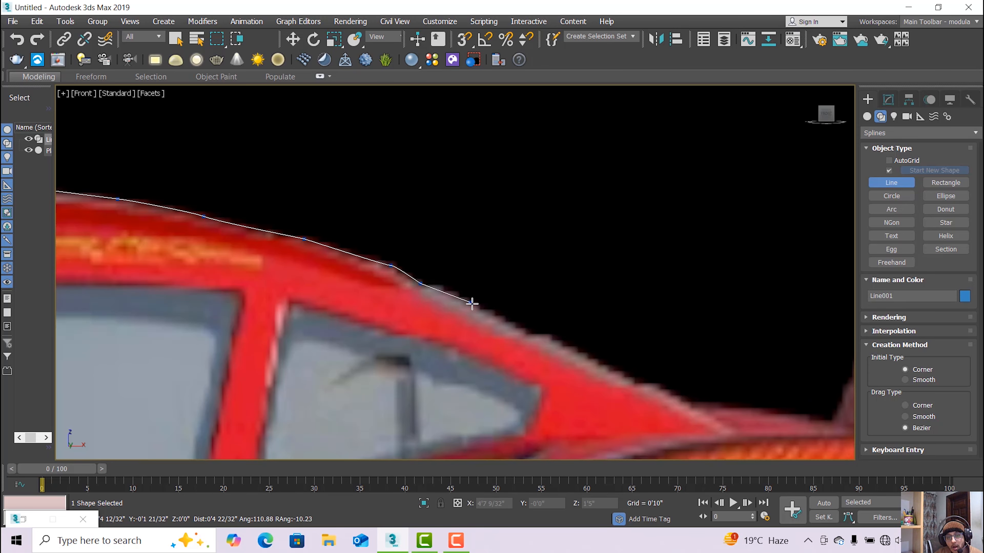
{"action": "left_click", "coordinate": [528, 334]}
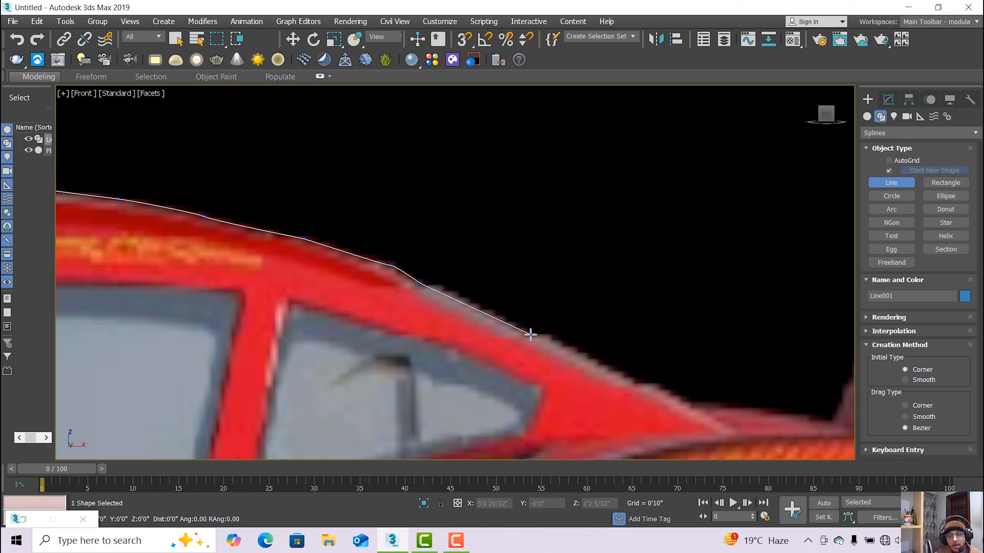
{"action": "middle_click_drag", "start_coordinate": [528, 334], "coordinate": [298, 260]}
{"action": "left_click", "coordinate": [385, 299]}
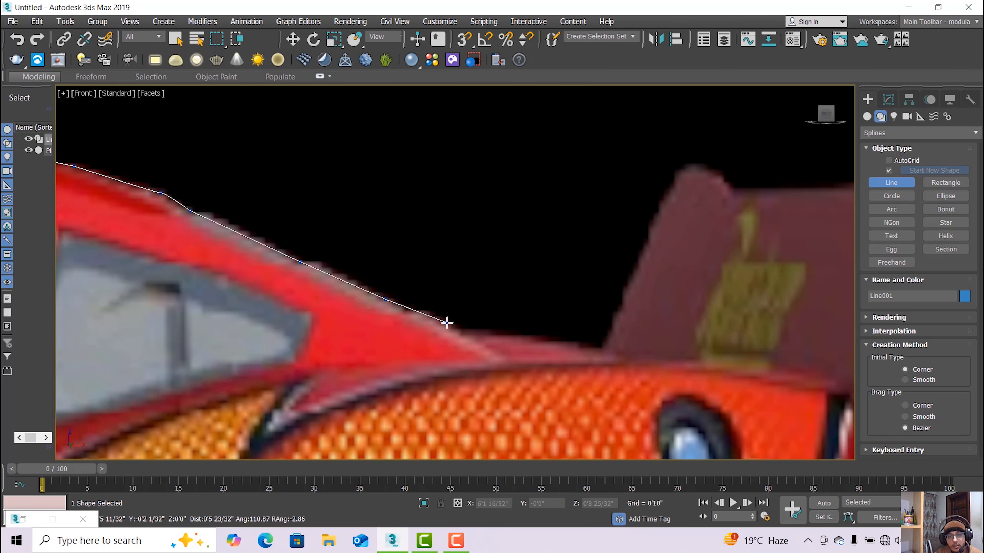
{"action": "left_click", "coordinate": [449, 327]}
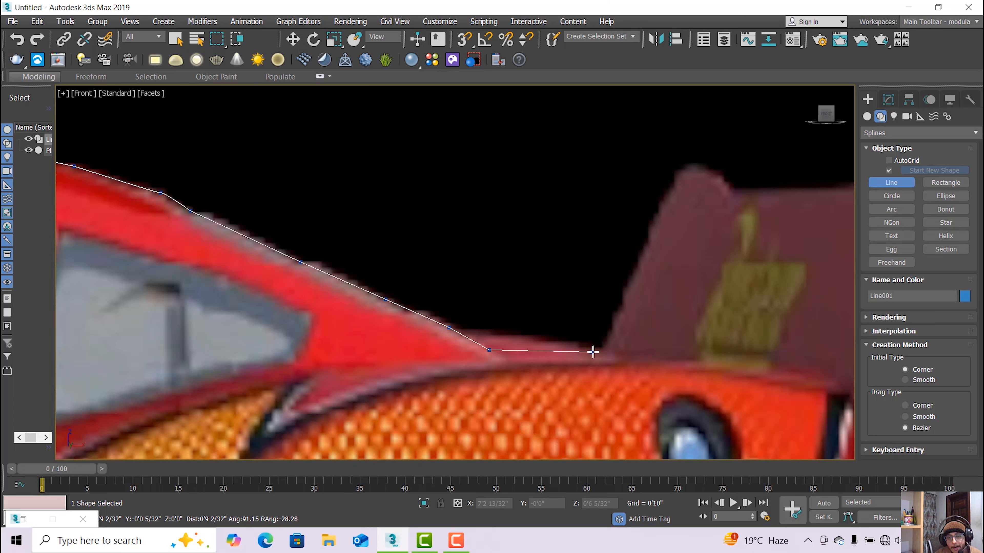
Trace outline points along the rear deck and up to the spoiler's top corner.
{"action": "left_click", "coordinate": [601, 353]}
{"action": "scroll", "coordinate": [601, 353], "scroll_direction": "down", "scroll_amount": 6}
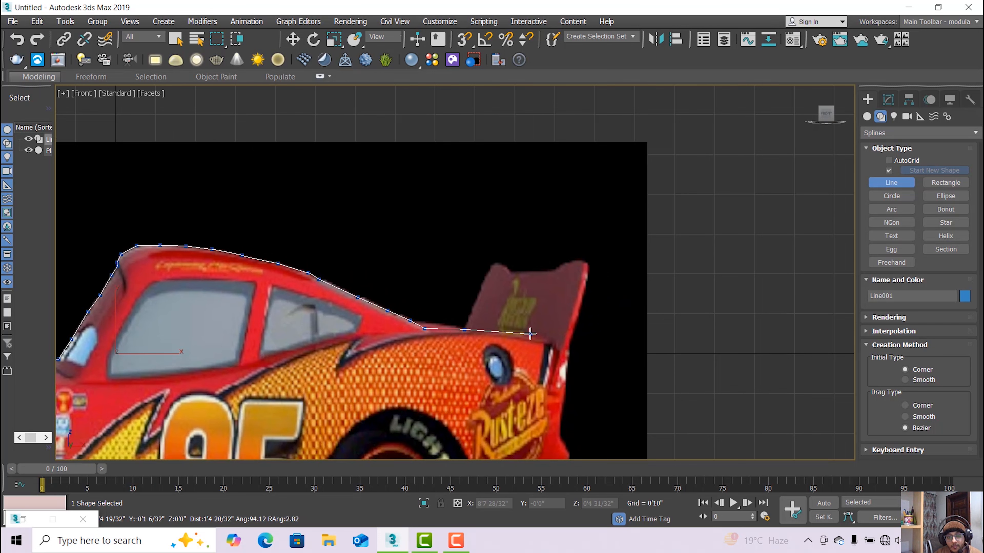
{"action": "scroll", "coordinate": [527, 334], "scroll_direction": "up", "scroll_amount": 2}
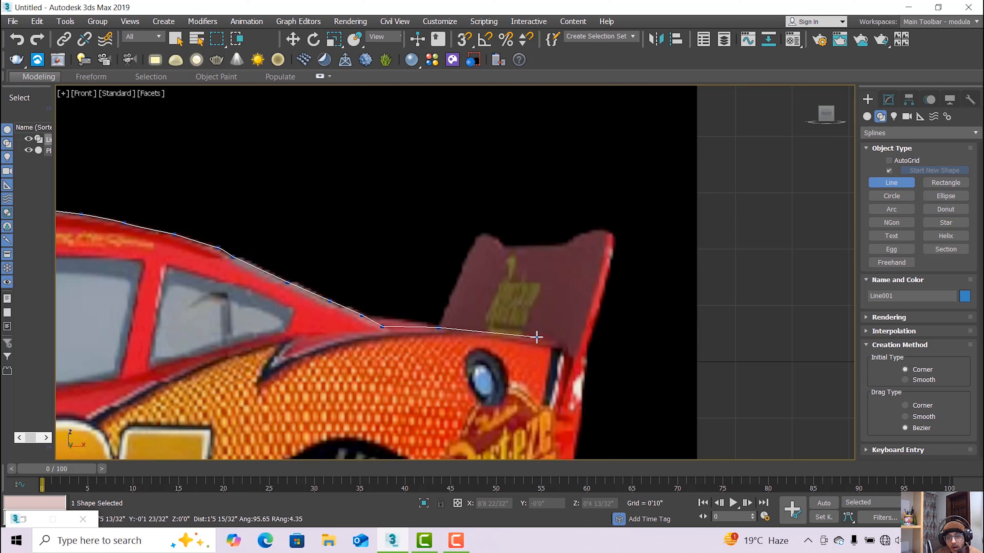
{"action": "left_click", "coordinate": [472, 329]}
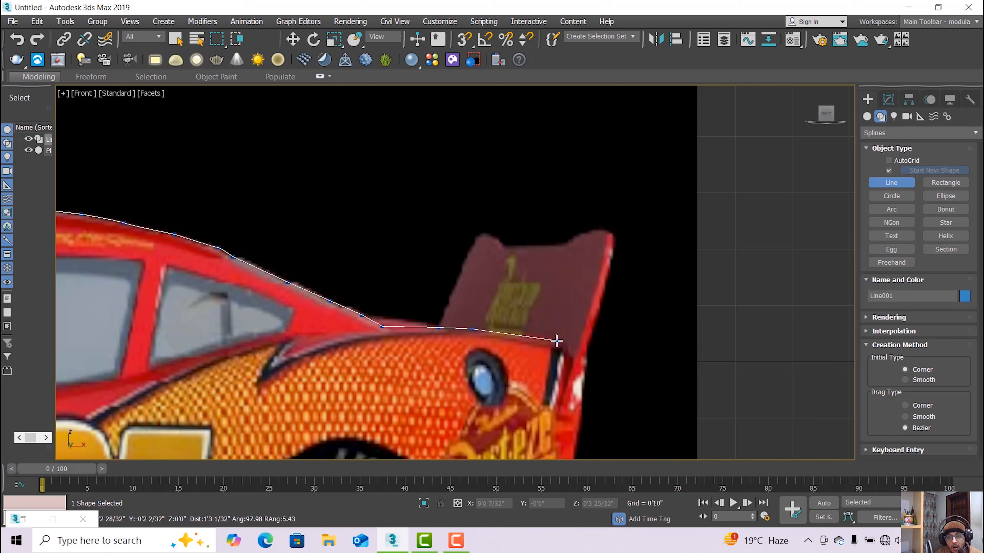
{"action": "left_click", "coordinate": [556, 341]}
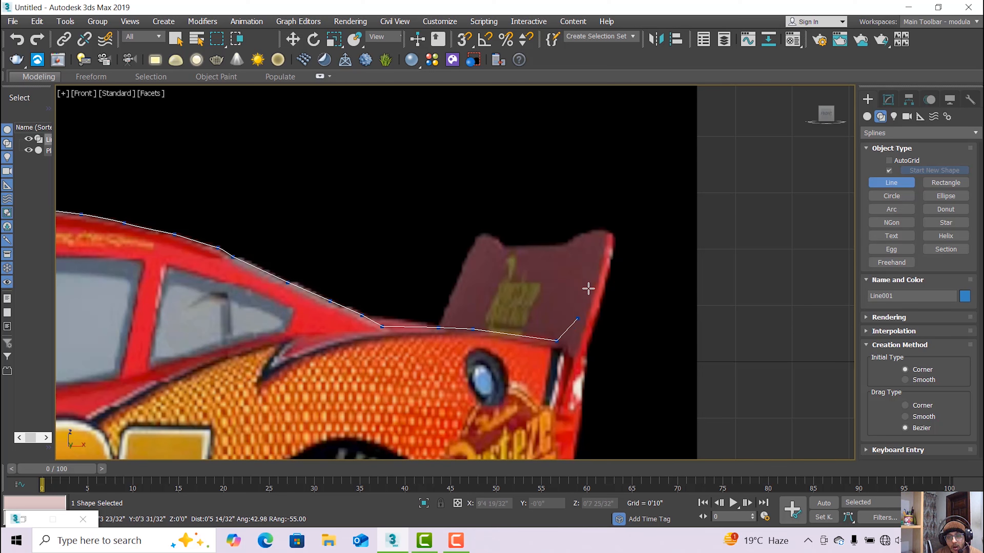
{"action": "left_click", "coordinate": [592, 233]}
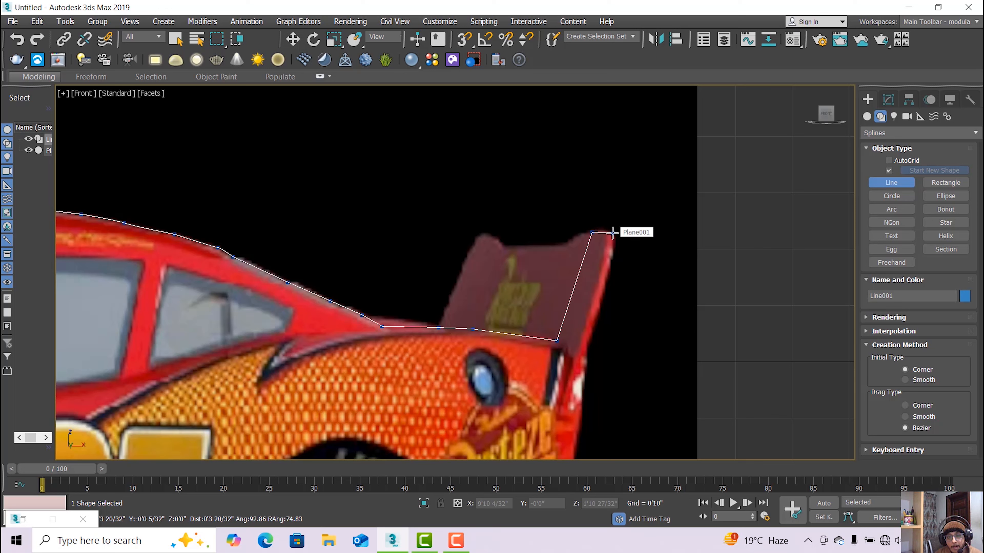
{"action": "left_click", "coordinate": [572, 351]}
{"action": "key", "text": "i"}
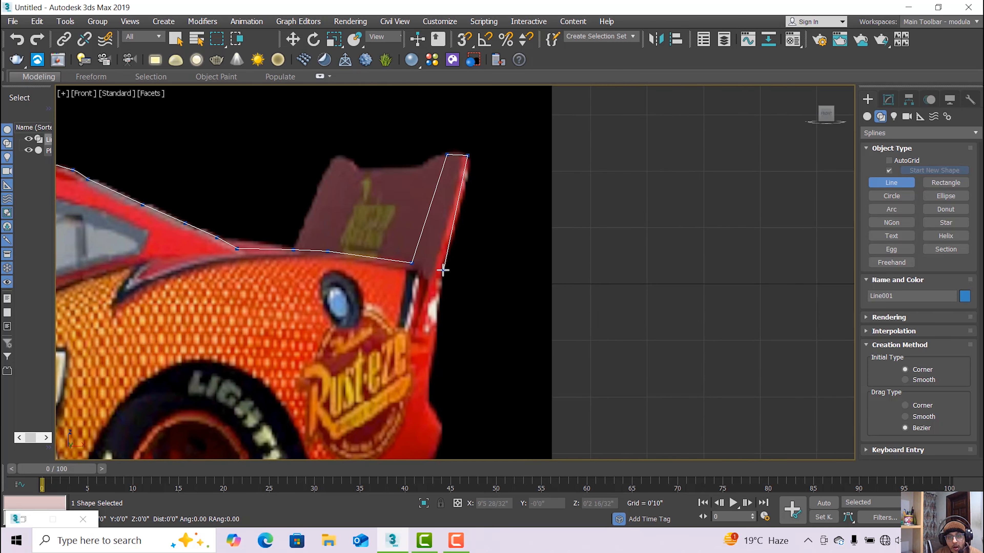
Continue the outline down the spoiler's back edge and the car's rear end.
{"action": "left_click", "coordinate": [443, 270]}
{"action": "scroll", "coordinate": [440, 294], "scroll_direction": "up", "scroll_amount": 4}
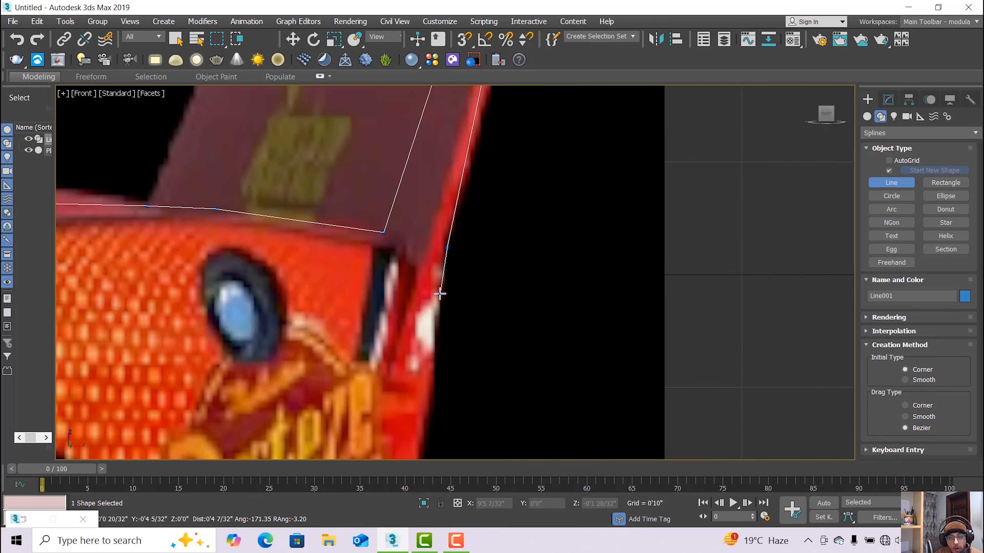
{"action": "left_click", "coordinate": [446, 273]}
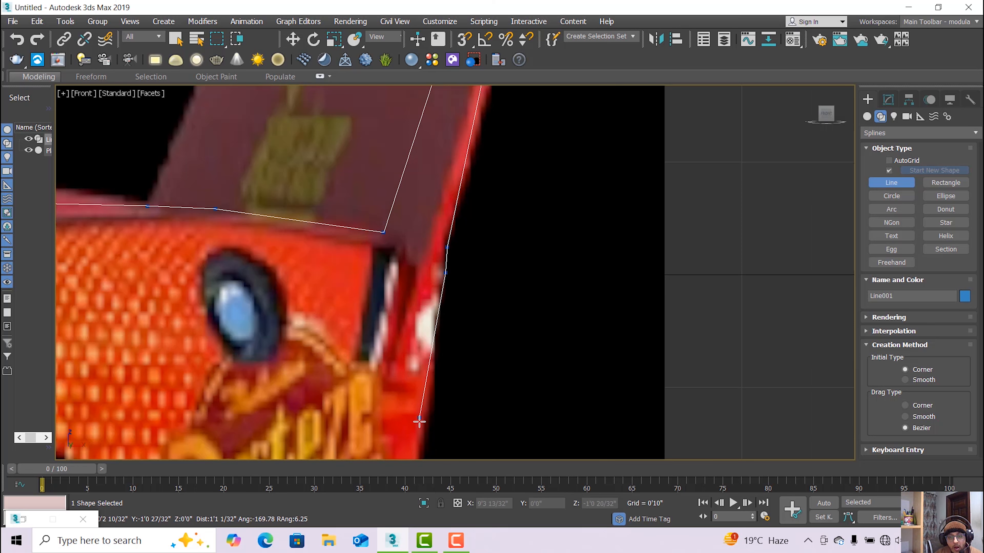
{"action": "left_click", "coordinate": [428, 422]}
{"action": "middle_click_drag", "start_coordinate": [429, 422], "coordinate": [387, 303]}
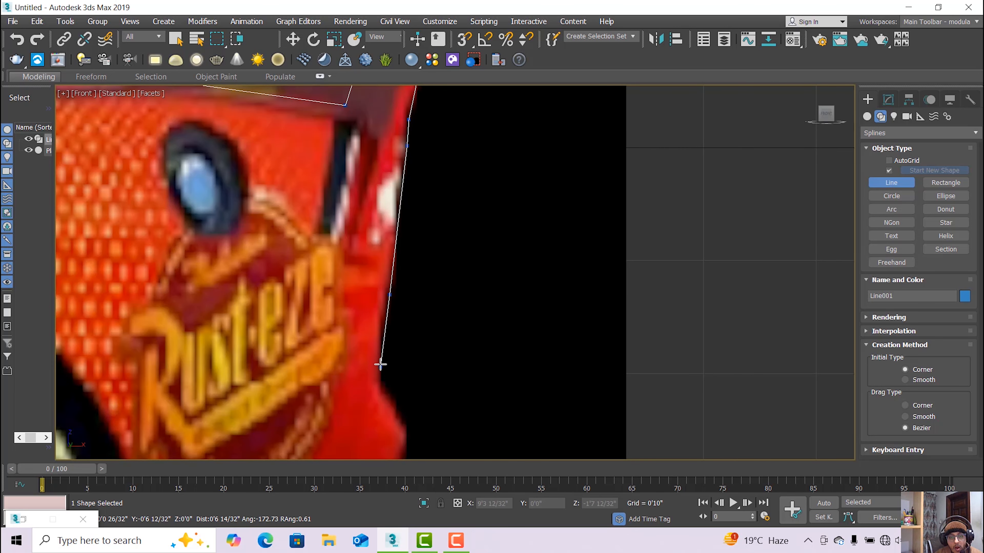
{"action": "left_click", "coordinate": [380, 341]}
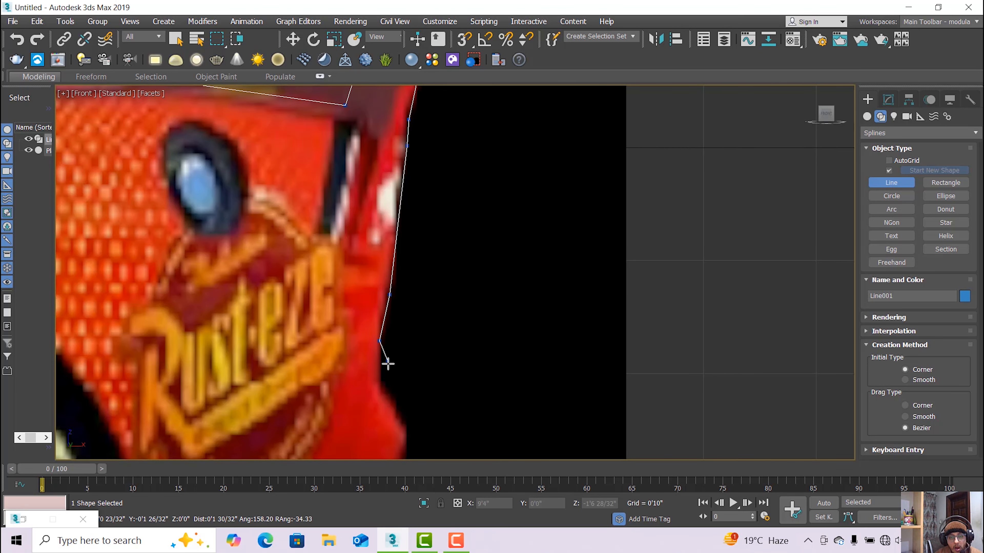
{"action": "left_click", "coordinate": [380, 382]}
Trace outline points around the rear bumper curve and down its edge.
{"action": "middle_click_drag", "start_coordinate": [379, 384], "coordinate": [350, 233]}
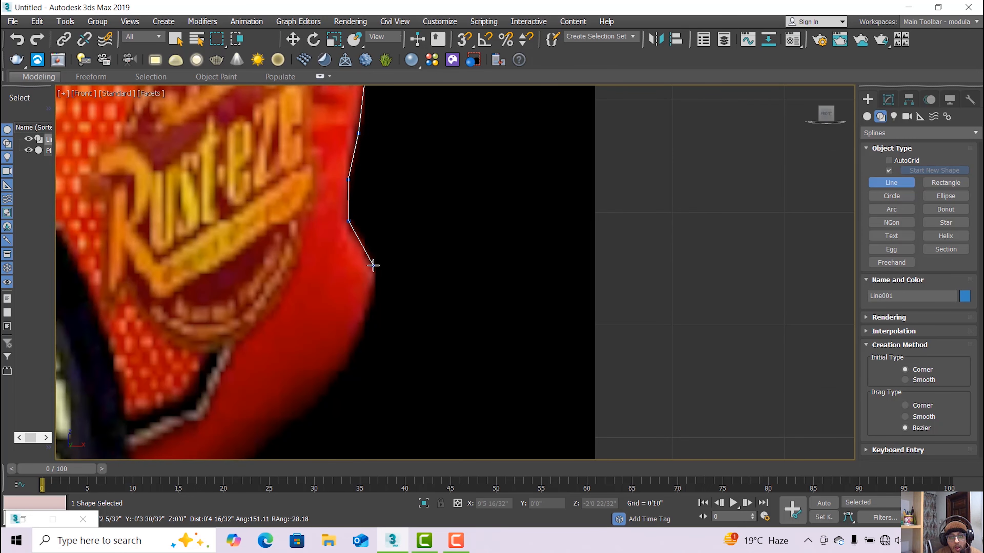
{"action": "left_click", "coordinate": [374, 292]}
{"action": "left_click", "coordinate": [348, 354]}
{"action": "scroll", "coordinate": [330, 359], "scroll_direction": "down", "scroll_amount": 3}
{"action": "scroll", "coordinate": [343, 307], "scroll_direction": "up", "scroll_amount": 2}
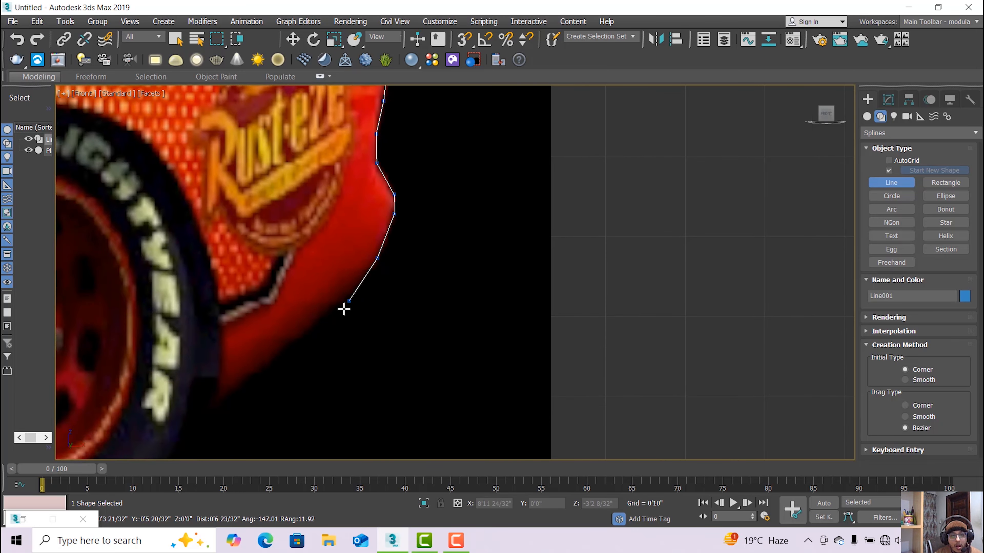
{"action": "left_click", "coordinate": [334, 309]}
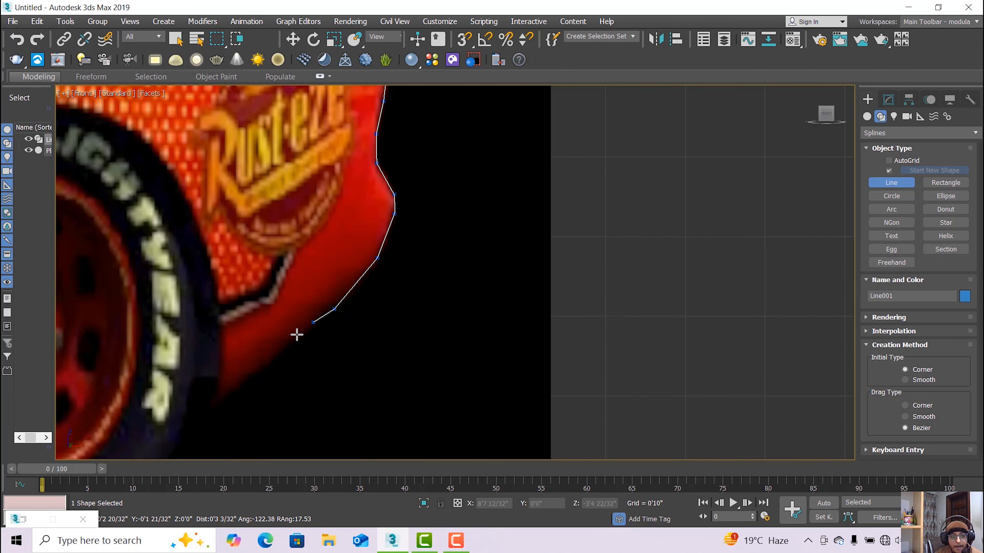
{"action": "left_click", "coordinate": [281, 349]}
{"action": "left_click", "coordinate": [220, 401]}
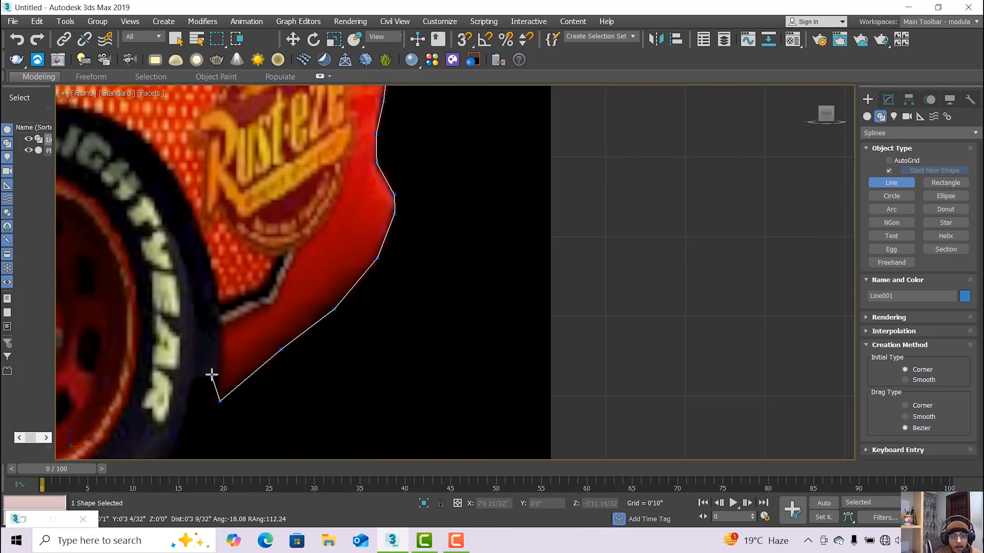
Trace the outline up around the rear tyre and over the wheel arch.
{"action": "left_click", "coordinate": [220, 305]}
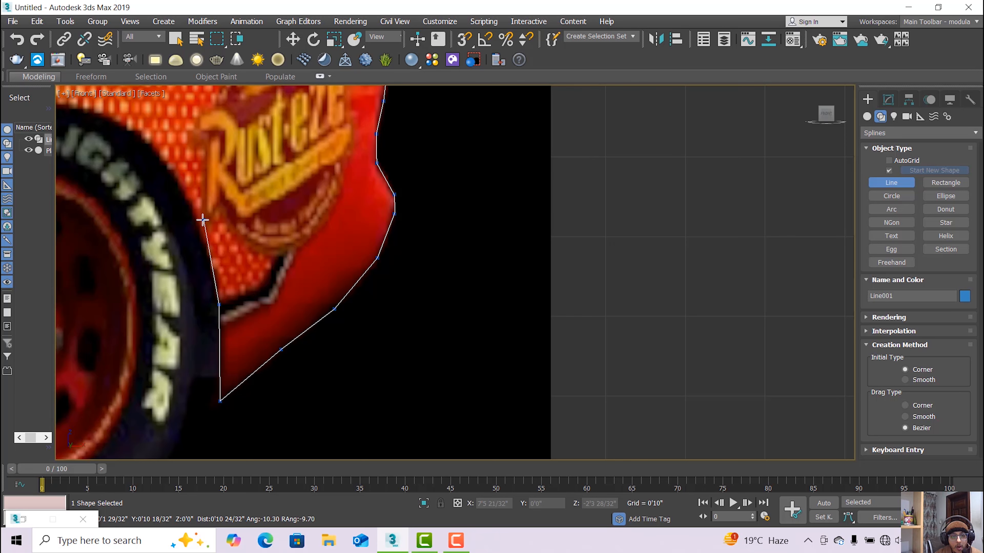
{"action": "left_click", "coordinate": [199, 220]}
{"action": "left_click", "coordinate": [162, 156]}
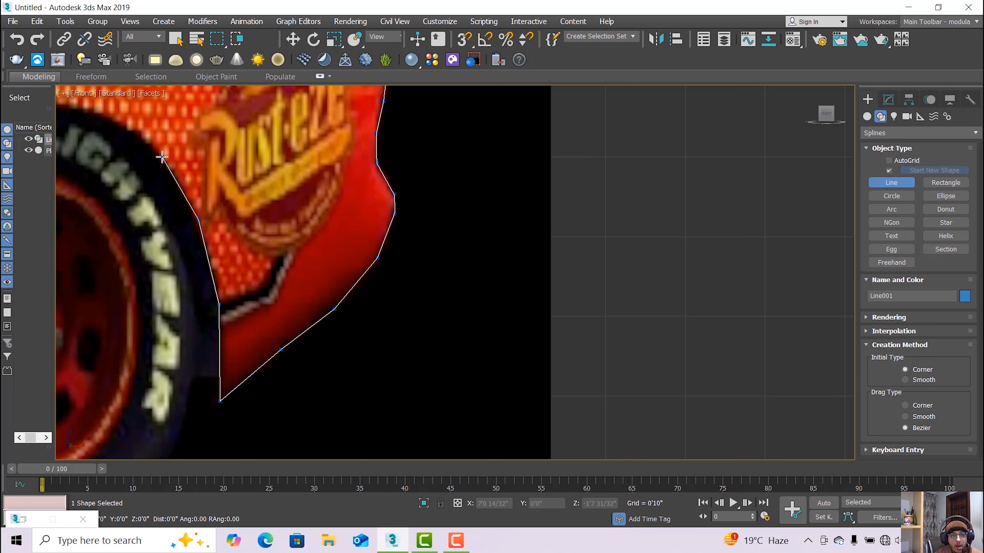
{"action": "middle_click_drag", "start_coordinate": [160, 158], "coordinate": [392, 320]}
{"action": "left_click", "coordinate": [304, 267]}
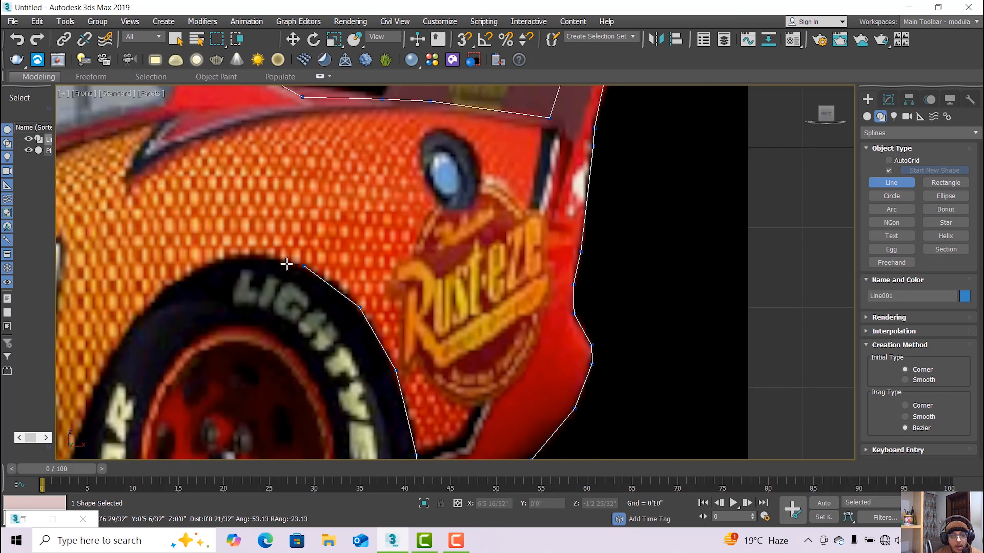
{"action": "left_click", "coordinate": [245, 253]}
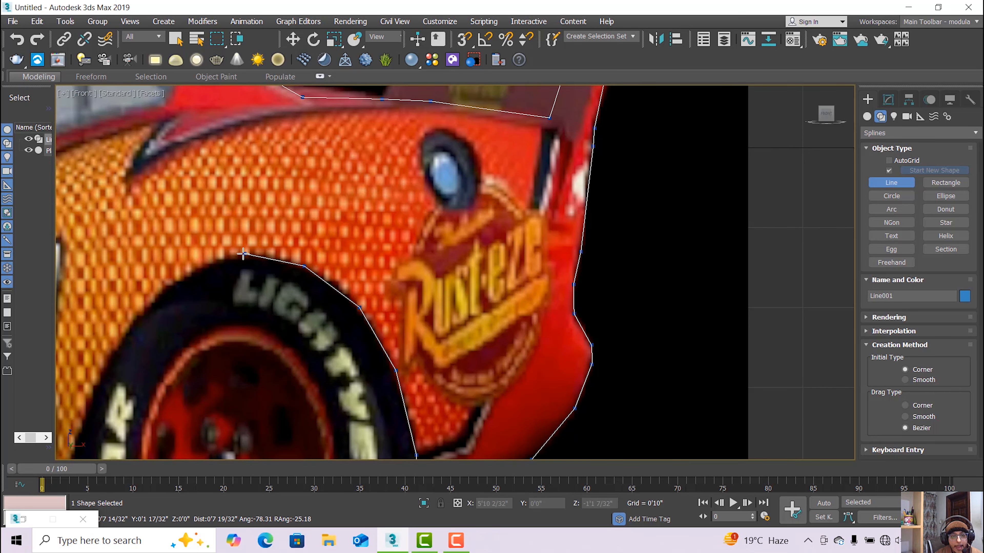
{"action": "left_click", "coordinate": [188, 273]}
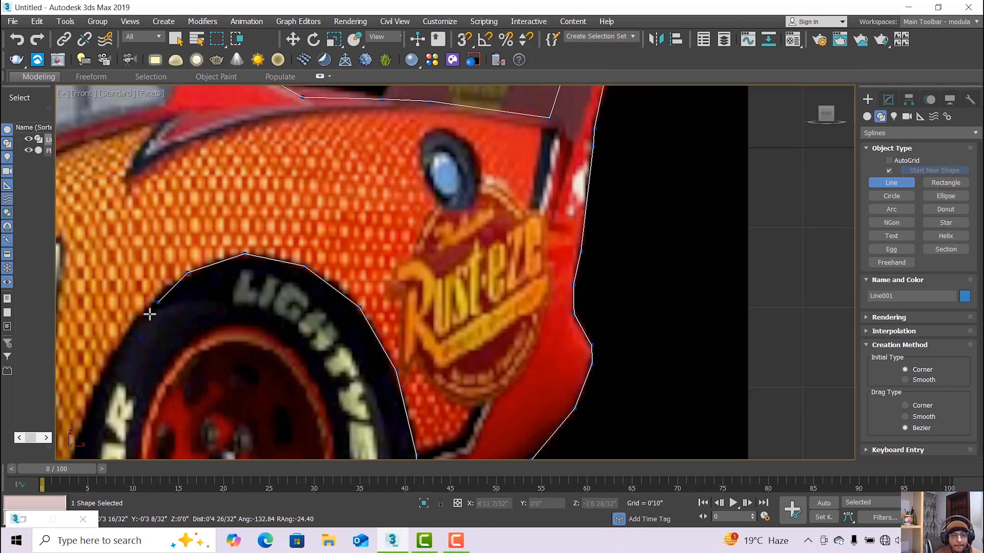
{"action": "left_click", "coordinate": [137, 314]}
Continue the outline down the tyre's edge toward the exhaust pipes.
{"action": "middle_click_drag", "start_coordinate": [165, 284], "coordinate": [299, 153]}
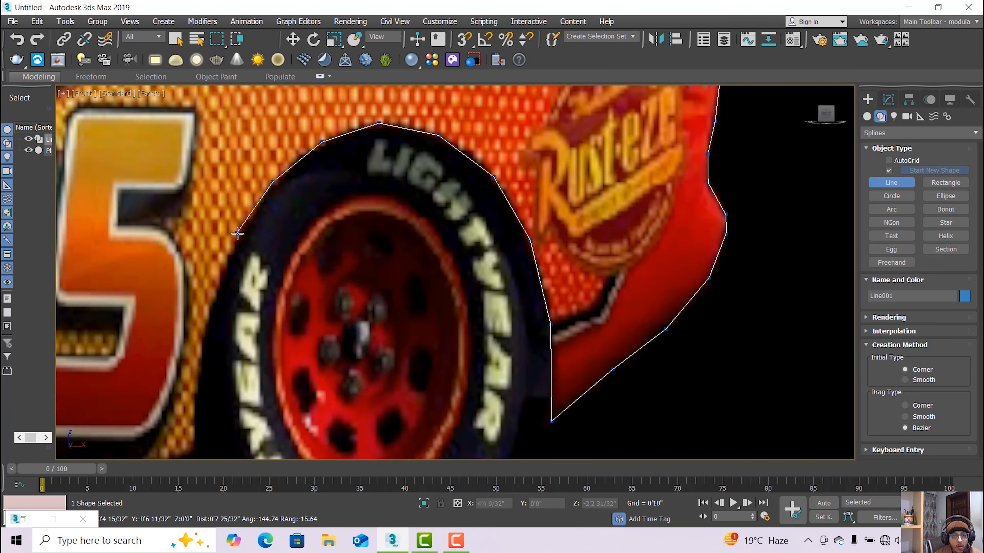
{"action": "left_click", "coordinate": [213, 293]}
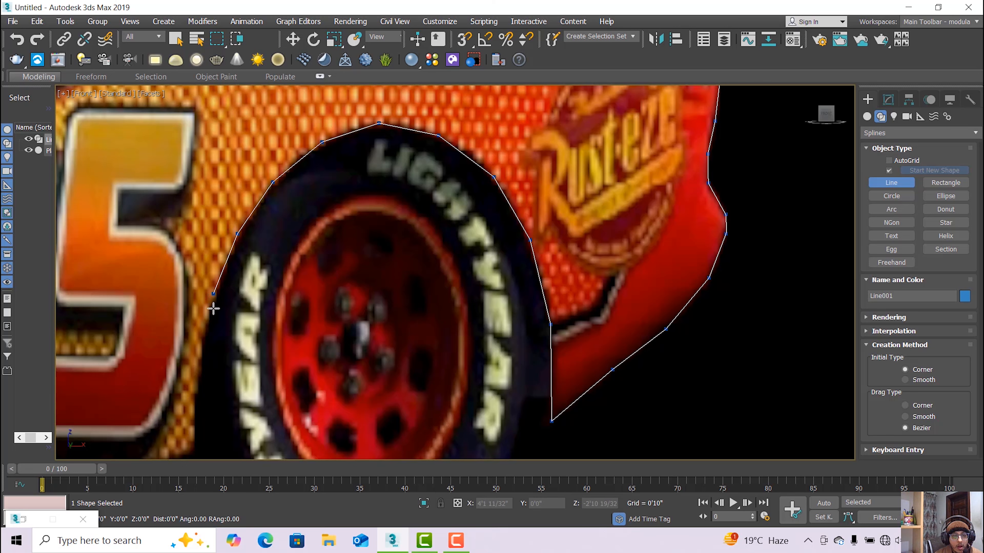
{"action": "left_click", "coordinate": [203, 338]}
{"action": "middle_click_drag", "start_coordinate": [203, 338], "coordinate": [261, 166]}
{"action": "left_click", "coordinate": [252, 230]}
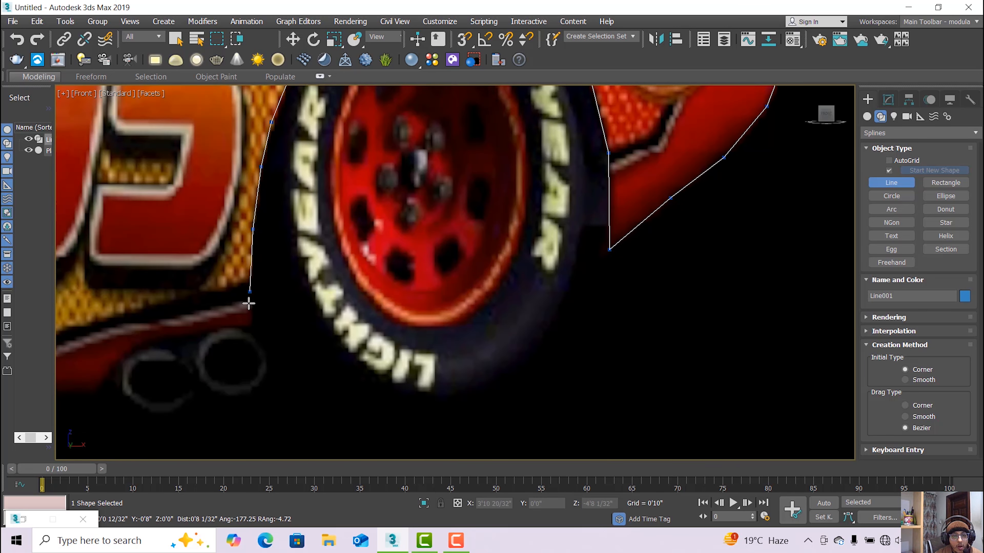
{"action": "left_click", "coordinate": [249, 305]}
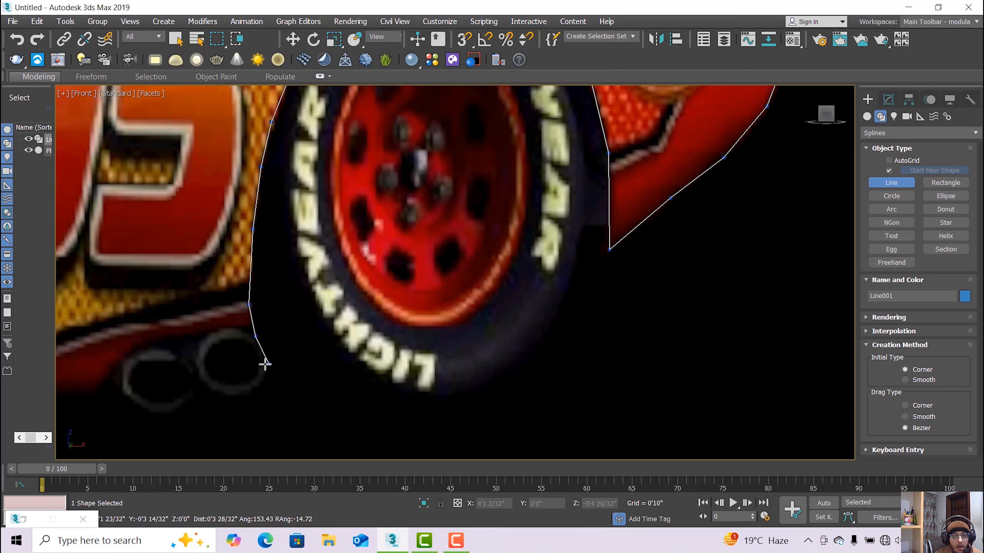
Trace along the car's underside and close the spline at its first vertex.
{"action": "scroll", "coordinate": [260, 352], "scroll_direction": "down", "scroll_amount": 3}
{"action": "middle_click_drag", "start_coordinate": [261, 352], "coordinate": [289, 303]}
{"action": "scroll", "coordinate": [289, 302], "scroll_direction": "up", "scroll_amount": 2}
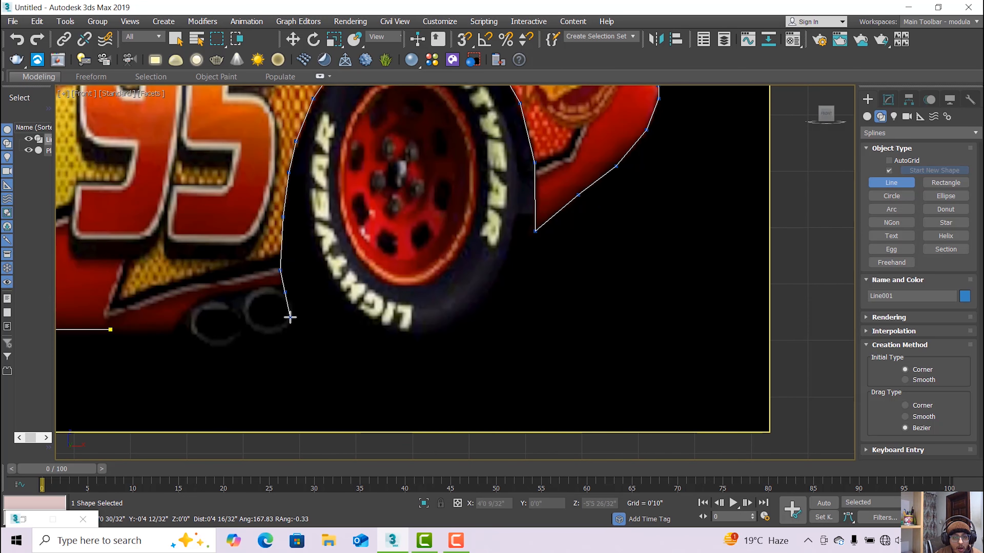
{"action": "left_click", "coordinate": [284, 328]}
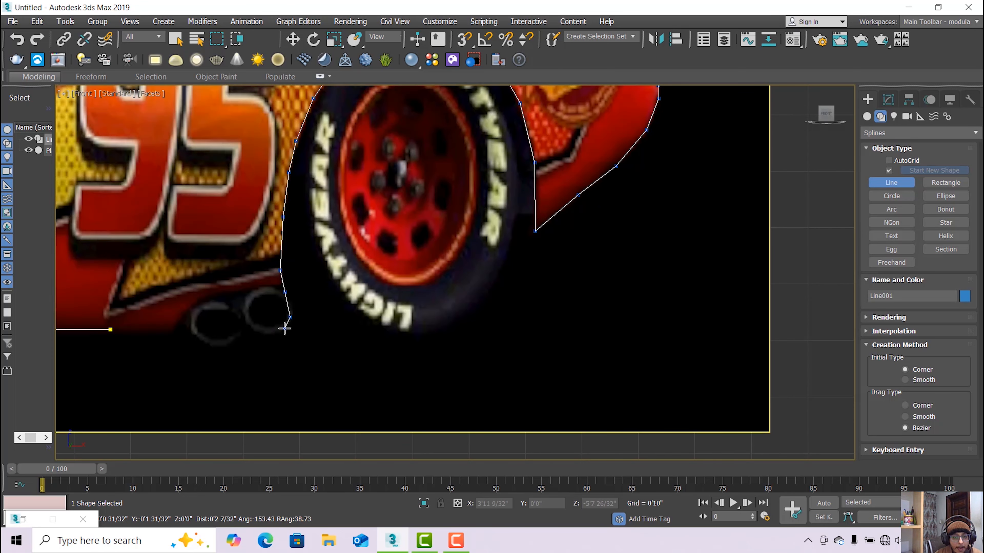
{"action": "left_click", "coordinate": [262, 333]}
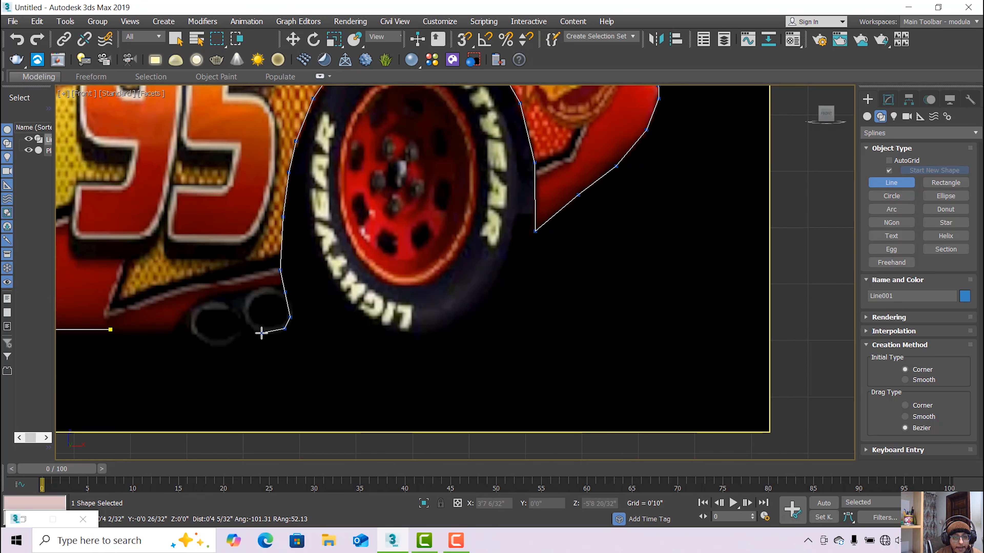
{"action": "left_click", "coordinate": [229, 335]}
{"action": "left_click", "coordinate": [192, 334]}
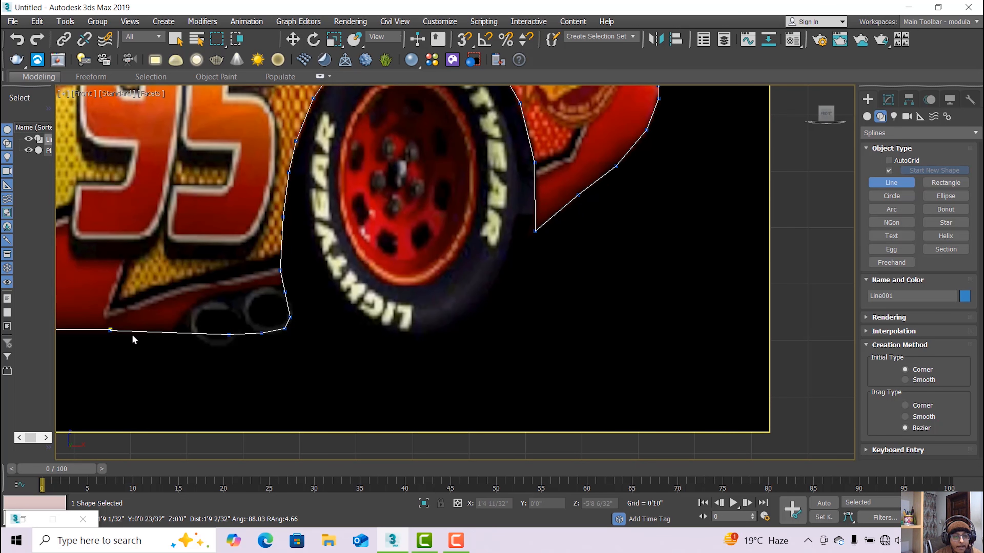
{"action": "left_click", "coordinate": [111, 330]}
{"action": "left_click", "coordinate": [473, 313]}
{"action": "scroll", "coordinate": [318, 288], "scroll_direction": "down", "scroll_amount": 5}
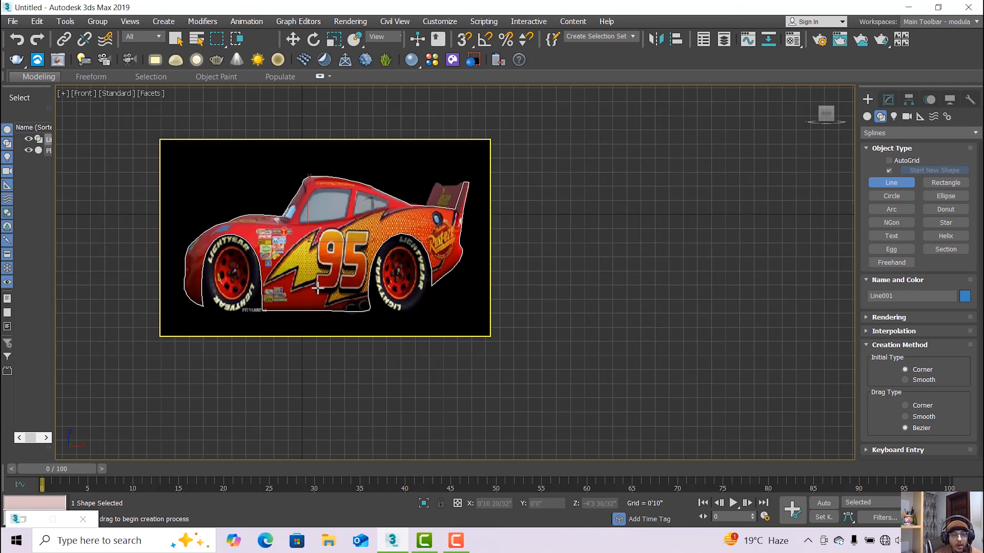
Convert Line001's two front fender edge vertices to Corner type.
{"action": "scroll", "coordinate": [170, 310], "scroll_direction": "up", "scroll_amount": 5}
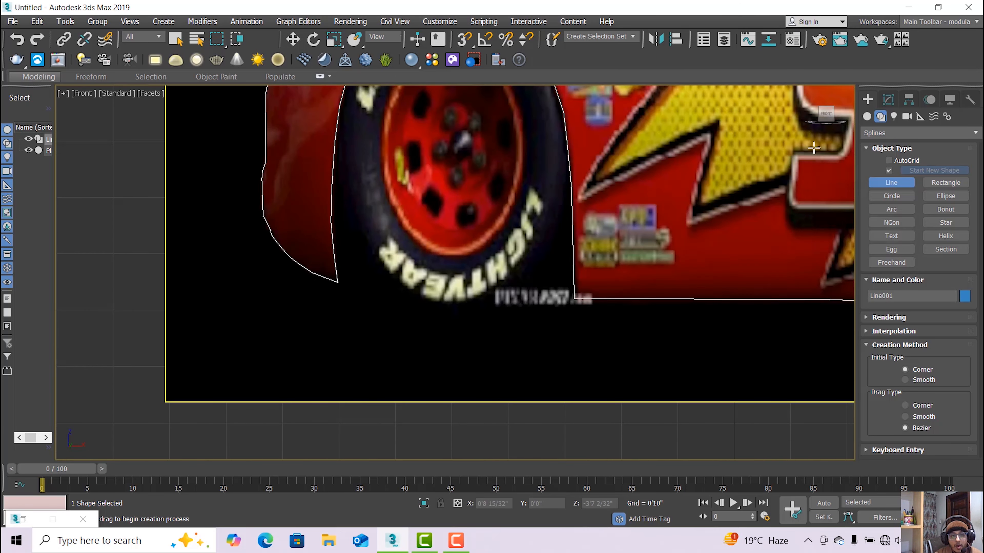
{"action": "left_click", "coordinate": [888, 100]}
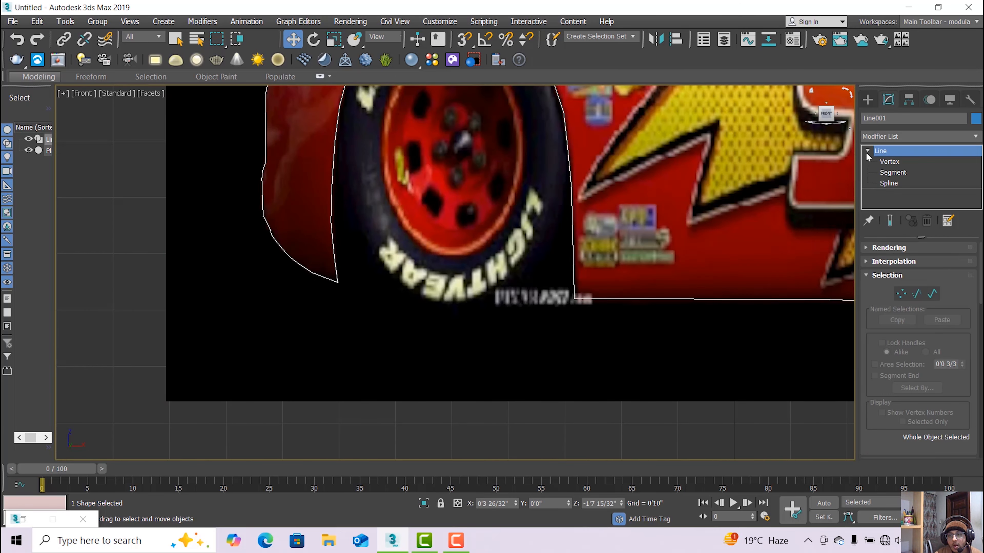
{"action": "left_click", "coordinate": [881, 162]}
{"action": "scroll", "coordinate": [263, 229], "scroll_direction": "up", "scroll_amount": 2}
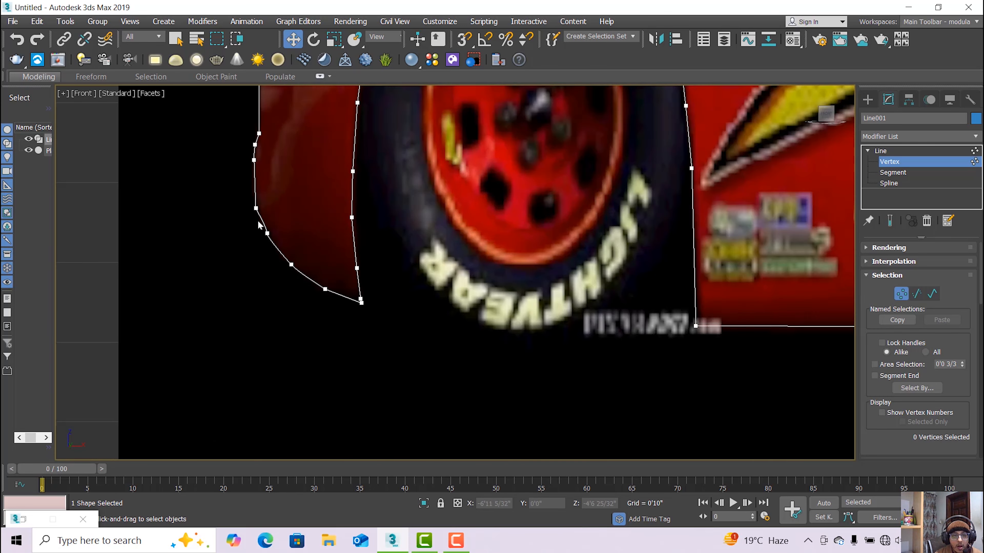
{"action": "left_click", "coordinate": [888, 173]}
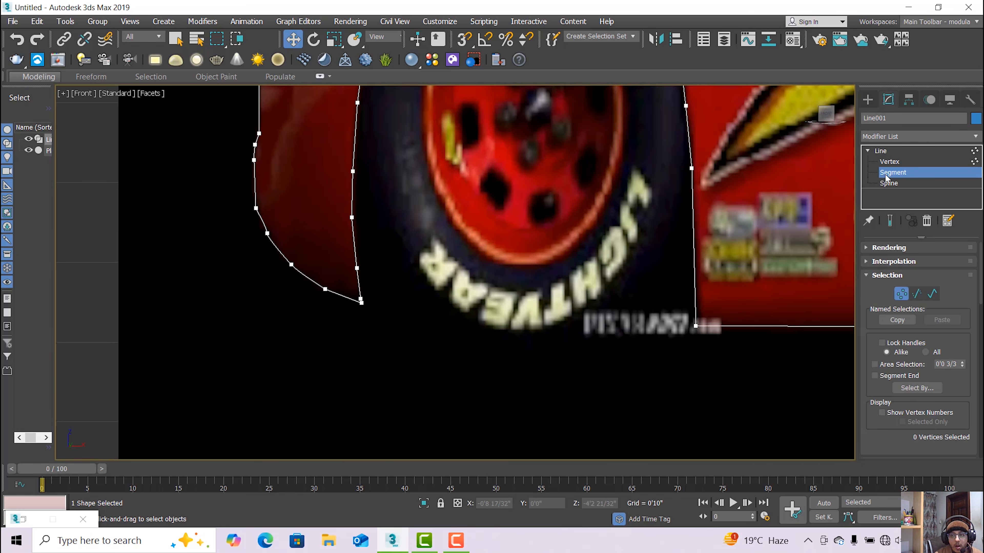
{"action": "left_click", "coordinate": [263, 226]}
{"action": "left_click", "coordinate": [889, 162]}
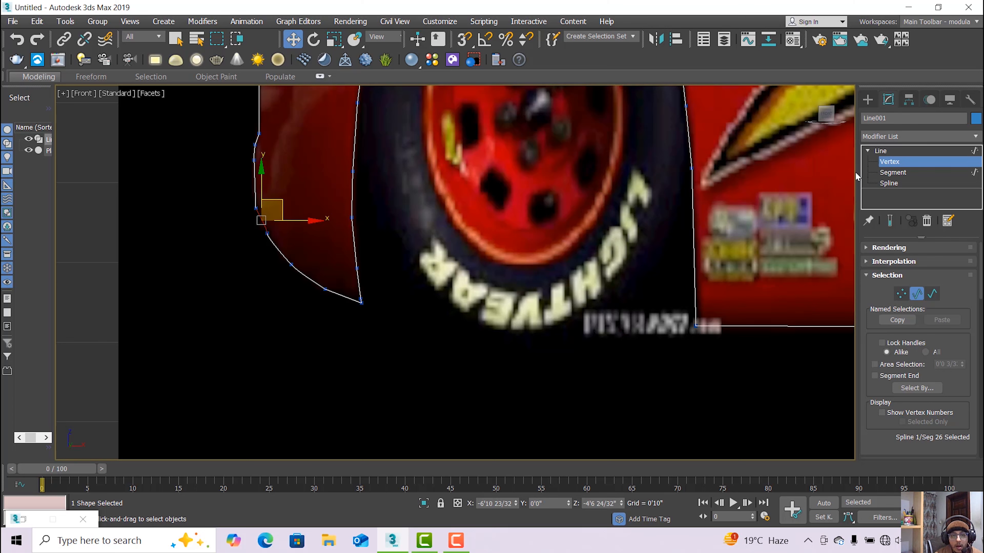
{"action": "left_click_drag", "start_coordinate": [285, 263], "coordinate": [286, 263]}
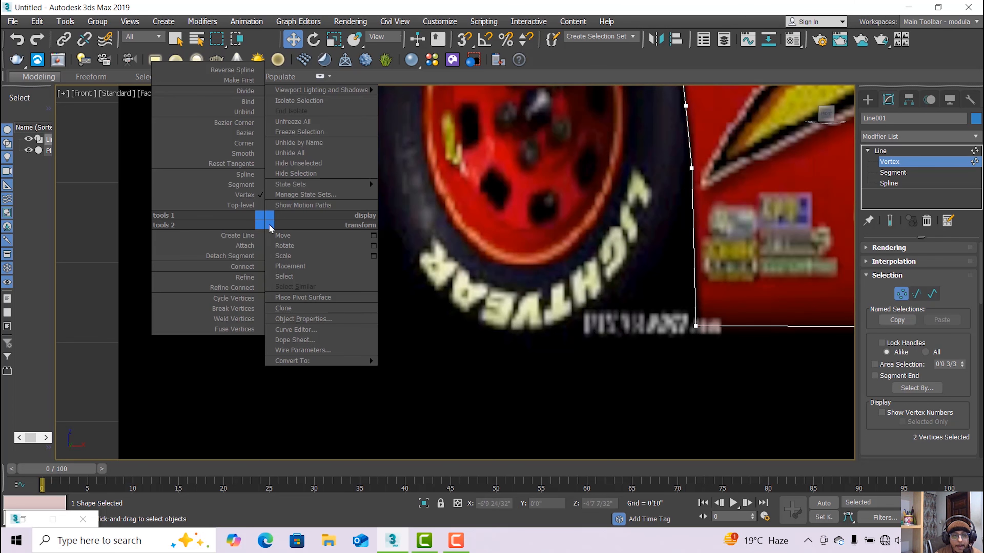
{"action": "right_click", "coordinate": [265, 220]}
{"action": "left_click", "coordinate": [247, 144]}
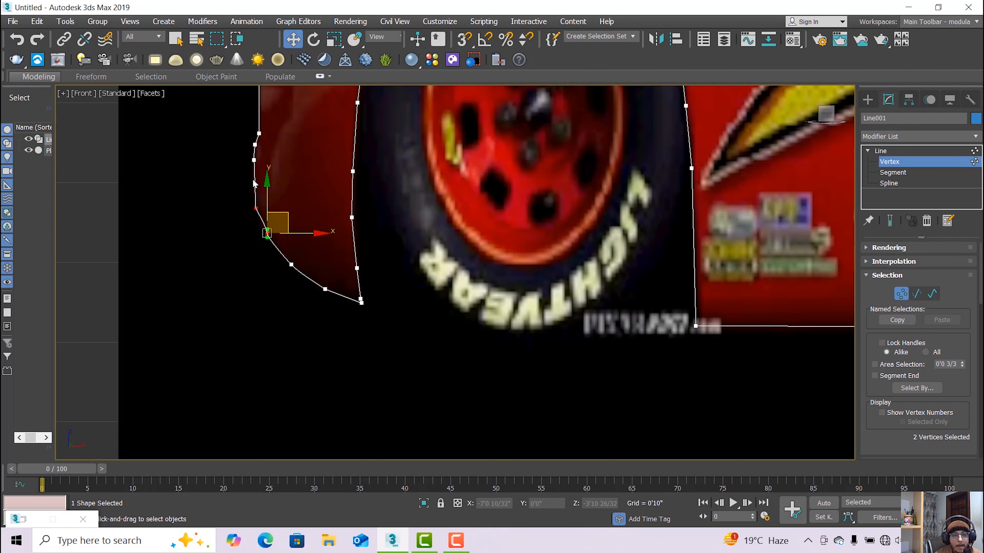
{"action": "left_click", "coordinate": [242, 225]}
{"action": "scroll", "coordinate": [270, 212], "scroll_direction": "down", "scroll_amount": 10}
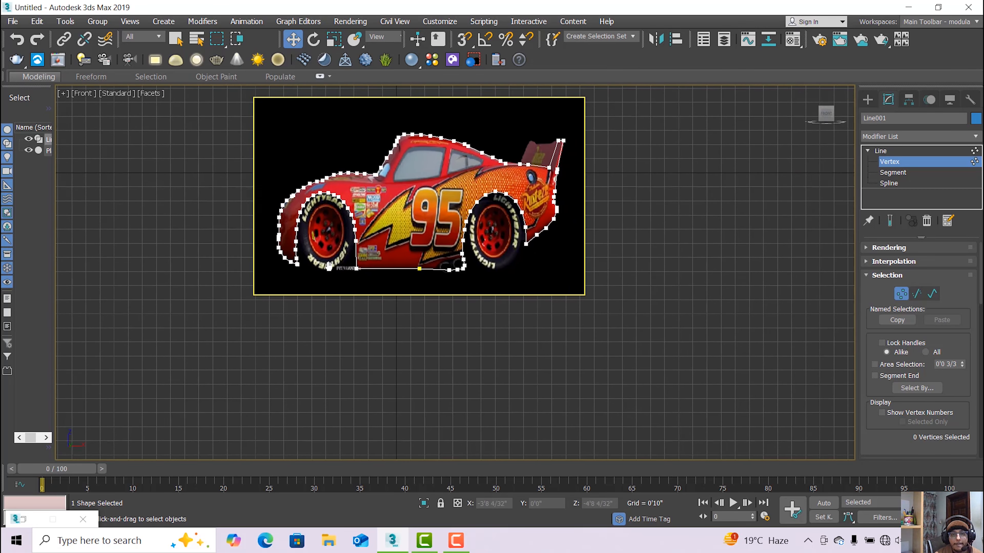
Select a rear deck vertex and lift it upward to begin the spoiler.
{"action": "scroll", "coordinate": [433, 220], "scroll_direction": "up", "scroll_amount": 4}
{"action": "scroll", "coordinate": [432, 220], "scroll_direction": "up", "scroll_amount": 8}
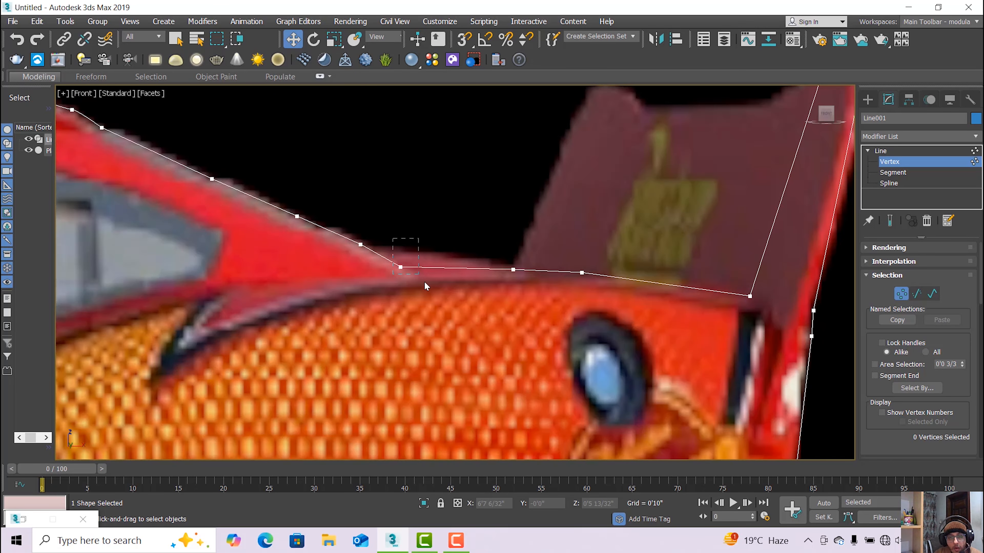
{"action": "left_click_drag", "start_coordinate": [425, 283], "coordinate": [407, 282]}
{"action": "left_click", "coordinate": [403, 245]}
{"action": "left_click_drag", "start_coordinate": [404, 238], "coordinate": [403, 222]}
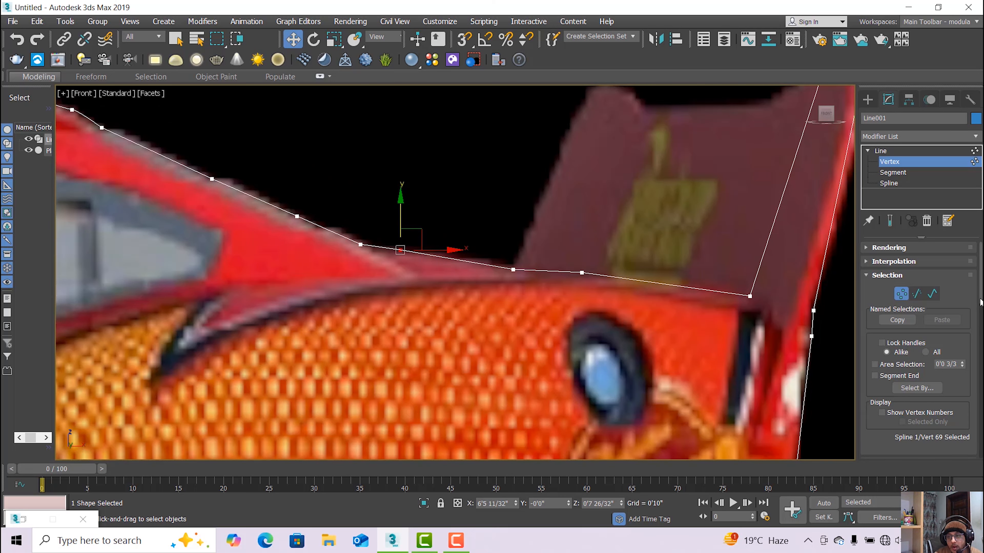
{"action": "scroll", "coordinate": [925, 357], "scroll_direction": "down", "scroll_amount": 5}
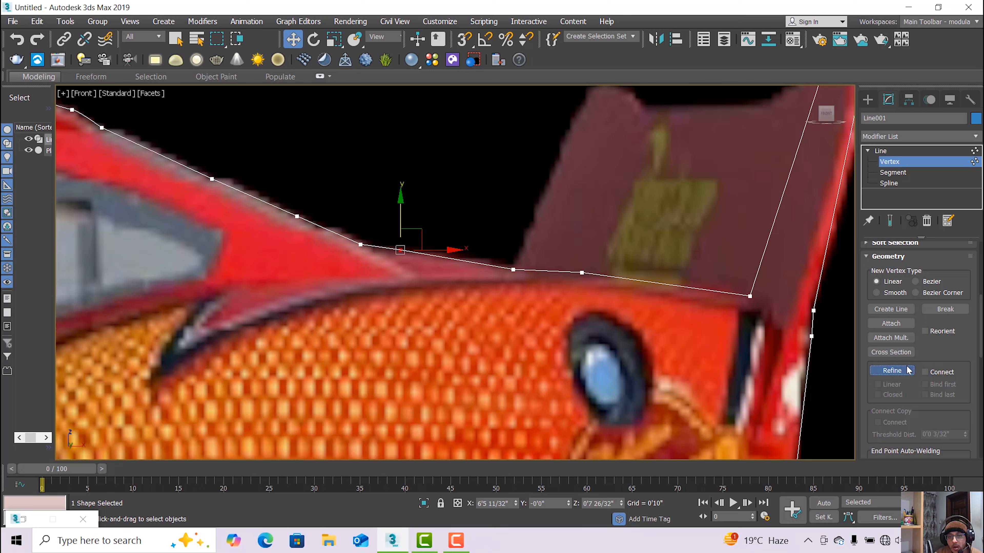
Refine in an extra rear-deck point, nudge neighbouring vertices into shape, and exit Vertex mode.
{"action": "left_click", "coordinate": [907, 371]}
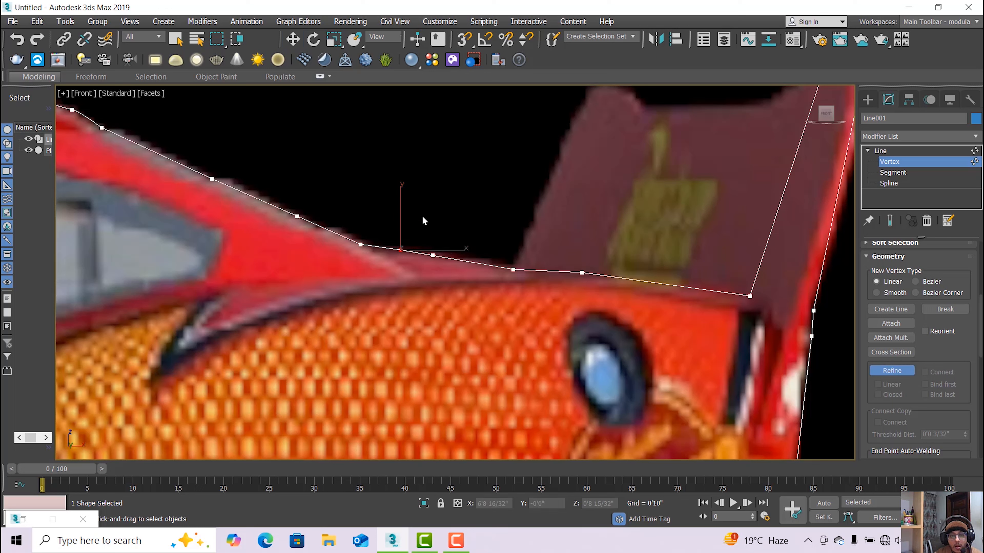
{"action": "key", "text": "w"}
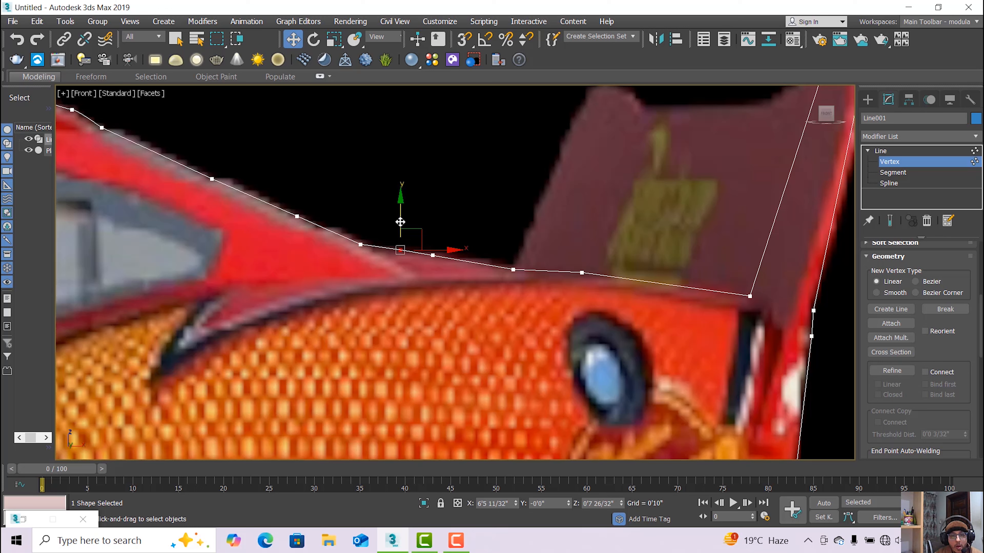
{"action": "left_click_drag", "start_coordinate": [400, 221], "coordinate": [400, 217]}
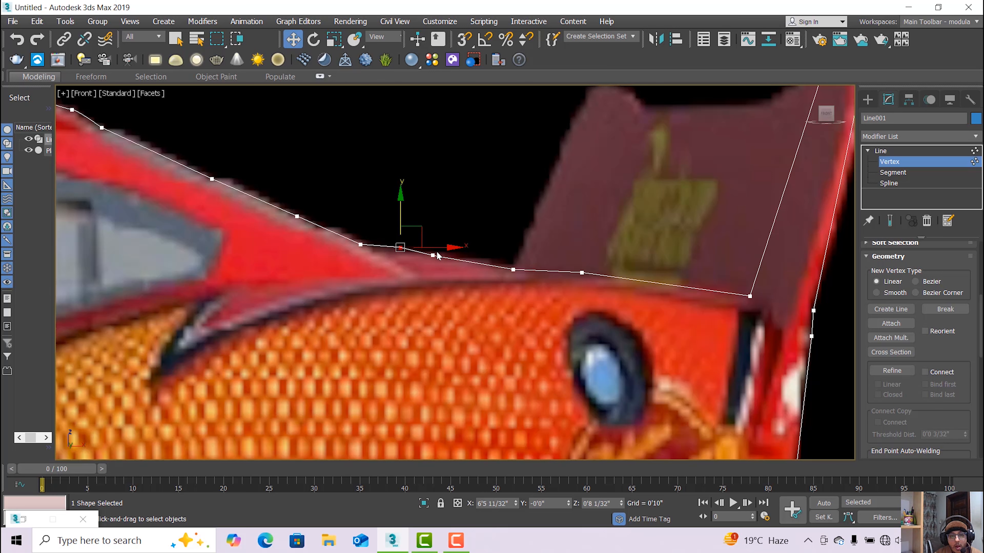
{"action": "left_click", "coordinate": [433, 256]}
{"action": "left_click_drag", "start_coordinate": [433, 255], "coordinate": [468, 252]}
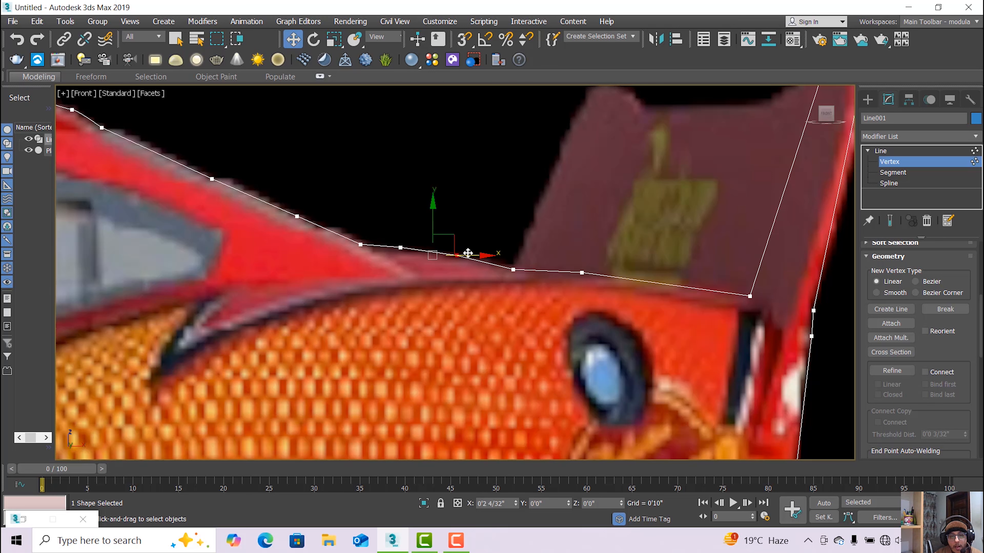
{"action": "scroll", "coordinate": [509, 269], "scroll_direction": "down", "scroll_amount": 1}
{"action": "scroll", "coordinate": [542, 275], "scroll_direction": "down", "scroll_amount": 1}
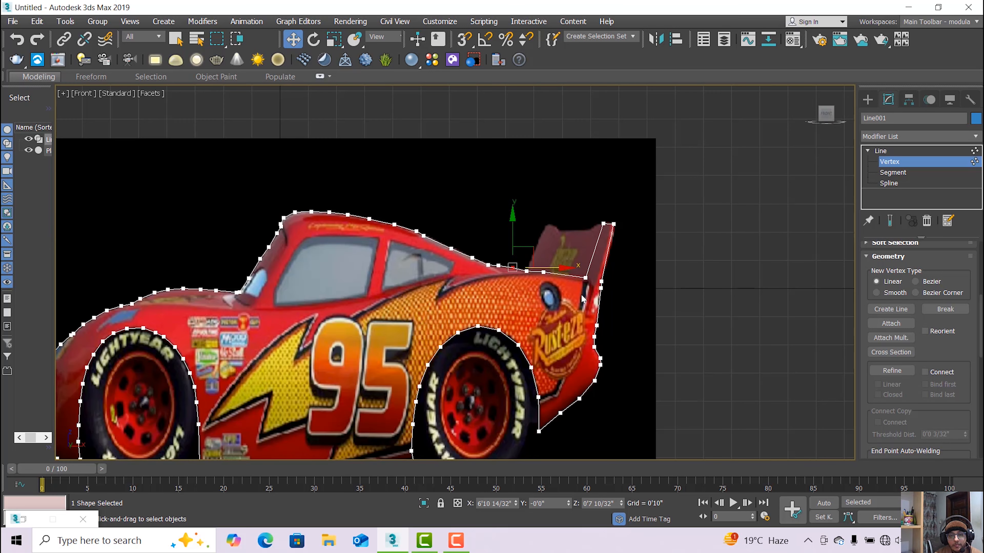
{"action": "left_click", "coordinate": [902, 152]}
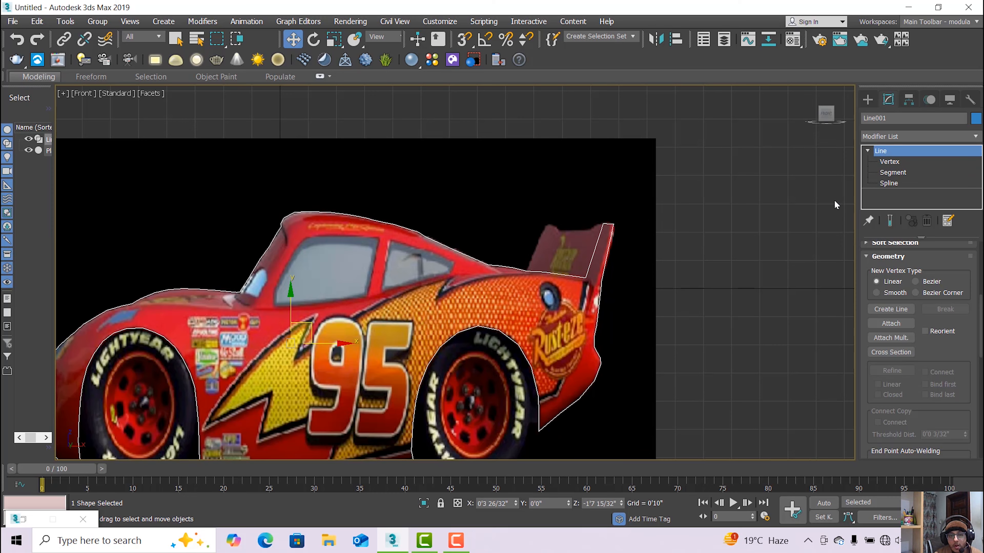
{"action": "scroll", "coordinate": [715, 279], "scroll_direction": "down", "scroll_amount": 5}
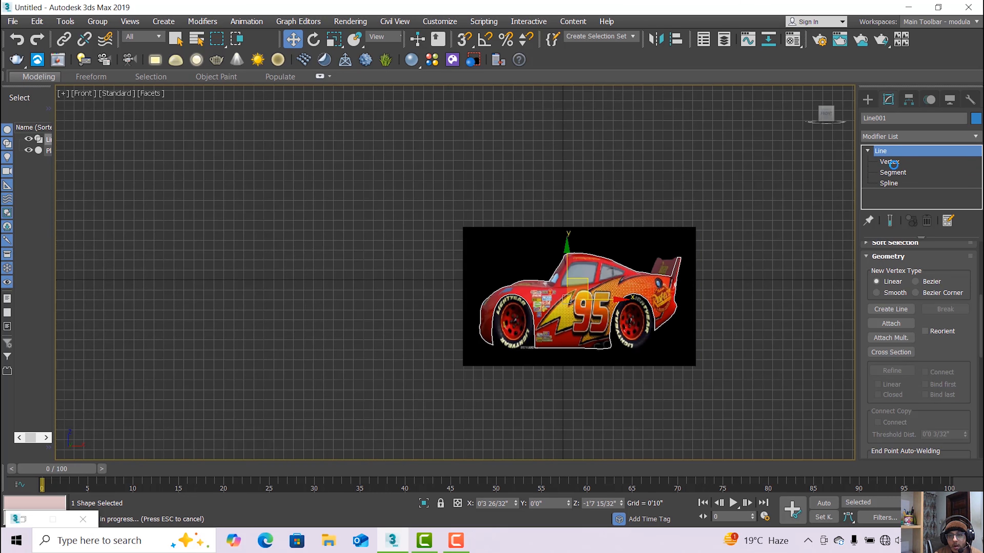
Marquee-select all outline vertices, then deselect the bottom corner behind the front wheel.
{"action": "left_click", "coordinate": [889, 161]}
{"action": "scroll", "coordinate": [774, 256], "scroll_direction": "up", "scroll_amount": 2}
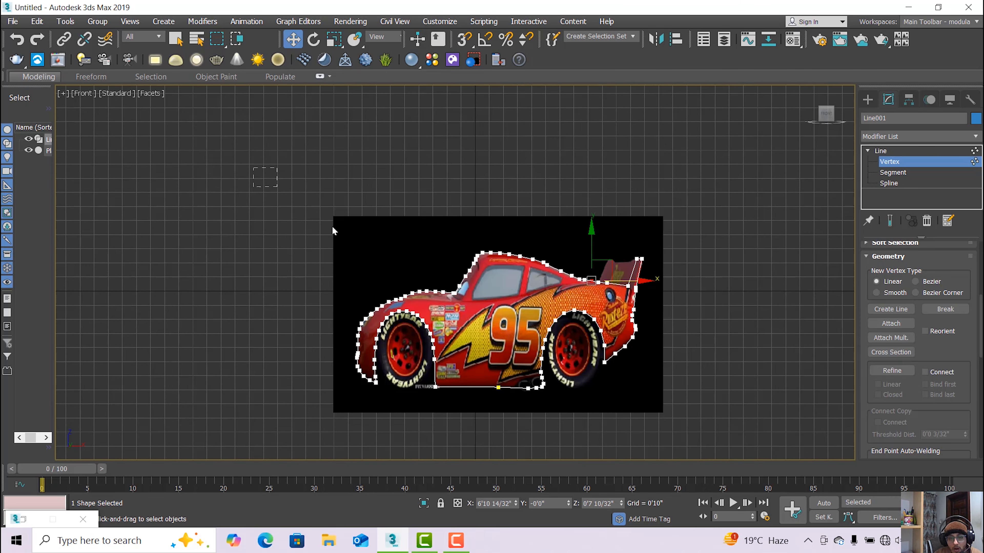
{"action": "left_click_drag", "start_coordinate": [334, 231], "coordinate": [698, 381]}
{"action": "left_click_drag", "start_coordinate": [703, 425], "coordinate": [704, 424]}
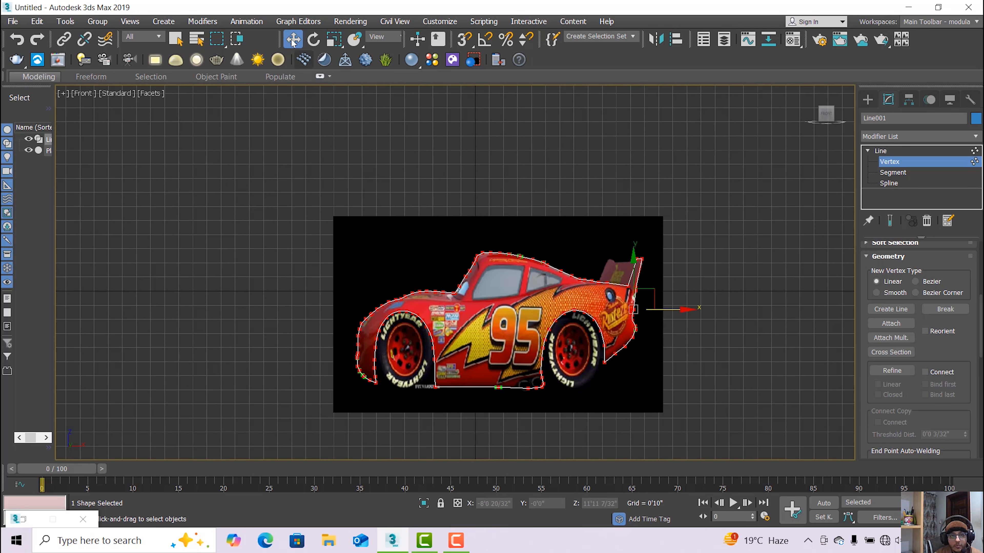
{"action": "left_click", "coordinate": [498, 386]}
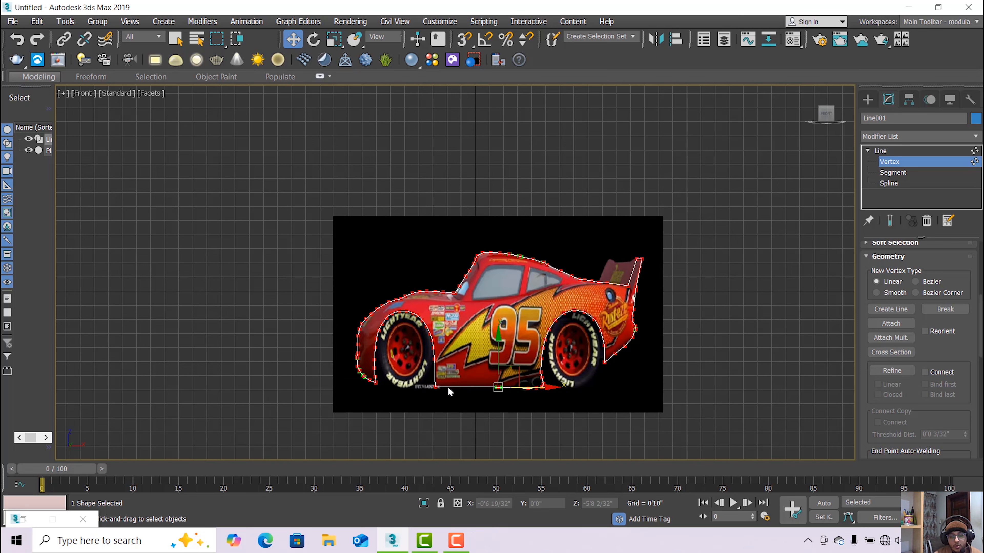
{"action": "left_click", "coordinate": [436, 387]}
{"action": "scroll", "coordinate": [418, 392], "scroll_direction": "up", "scroll_amount": 2}
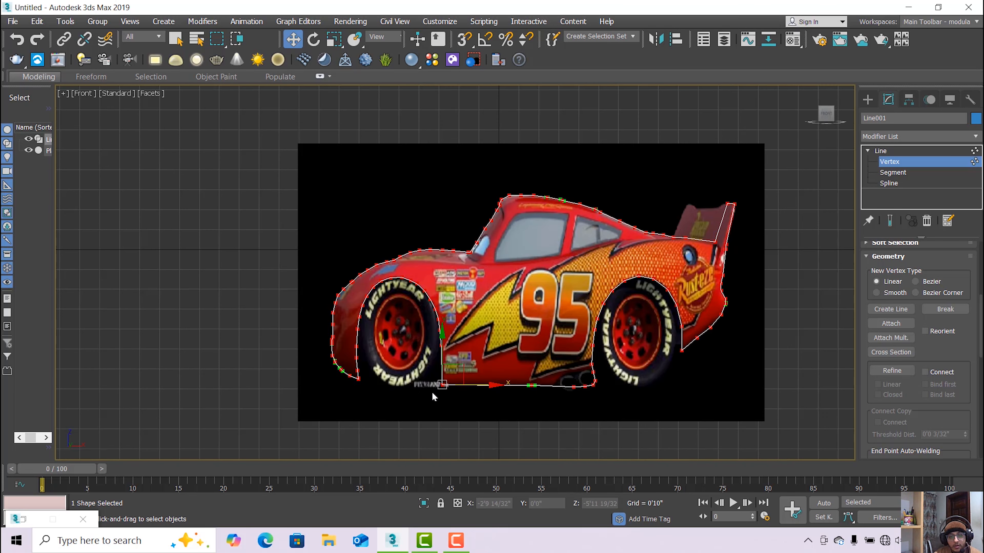
{"action": "scroll", "coordinate": [432, 392], "scroll_direction": "up", "scroll_amount": 4}
{"action": "scroll", "coordinate": [447, 389], "scroll_direction": "up", "scroll_amount": 1}
{"action": "scroll", "coordinate": [447, 389], "scroll_direction": "up", "scroll_amount": 2}
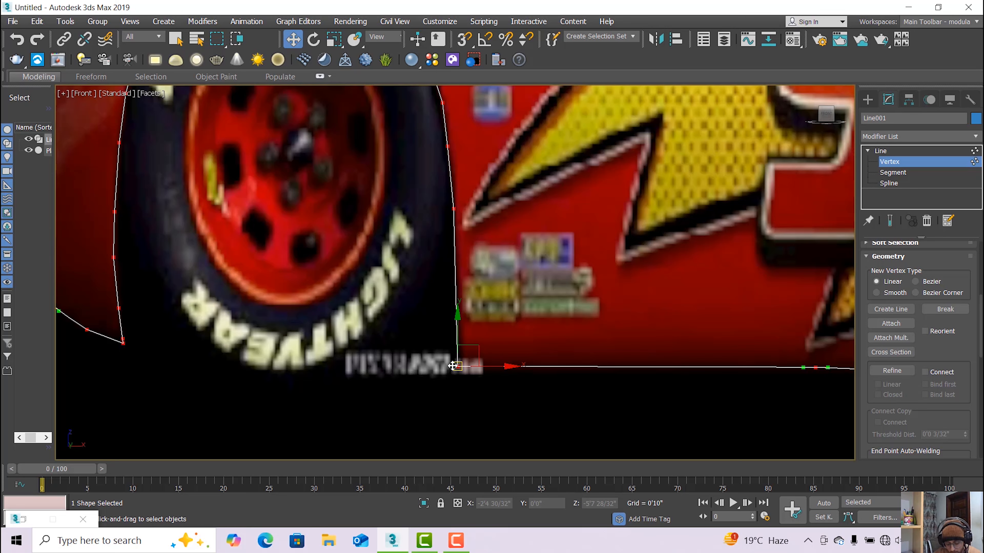
{"action": "left_click", "coordinate": [458, 366], "text": "alt"}
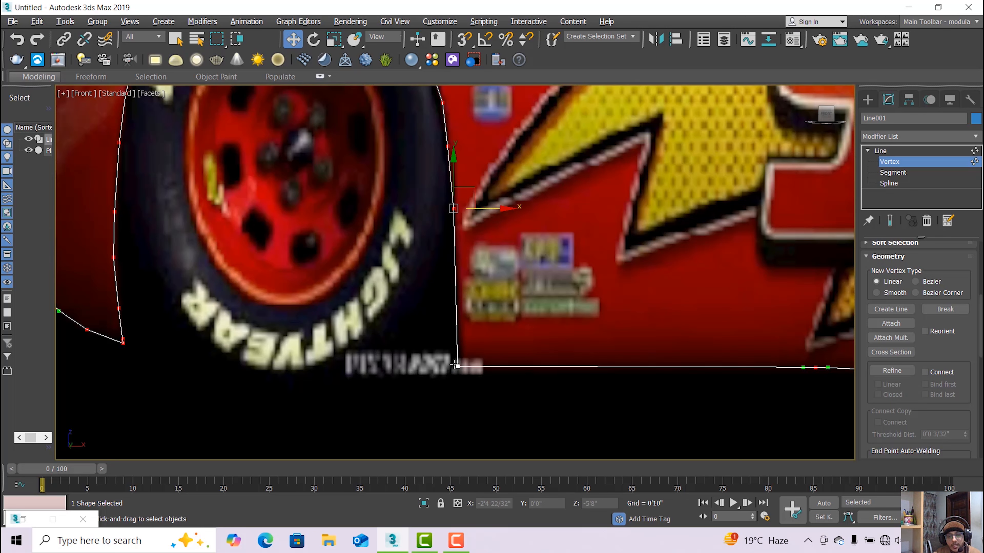
{"action": "scroll", "coordinate": [457, 366], "scroll_direction": "down", "scroll_amount": 5}
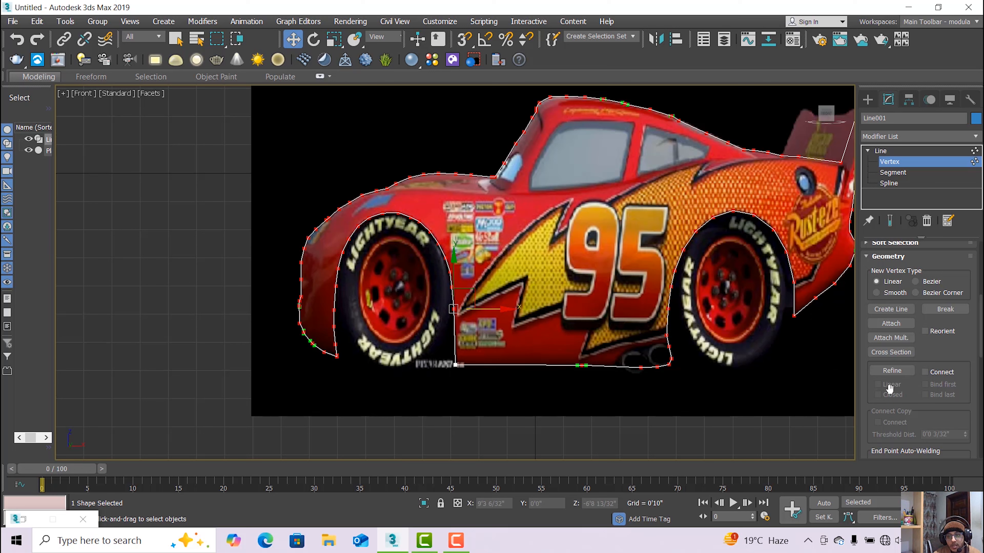
Fillet the selected outline vertices with a value of 2.
{"action": "scroll", "coordinate": [918, 348], "scroll_direction": "down", "scroll_amount": 5}
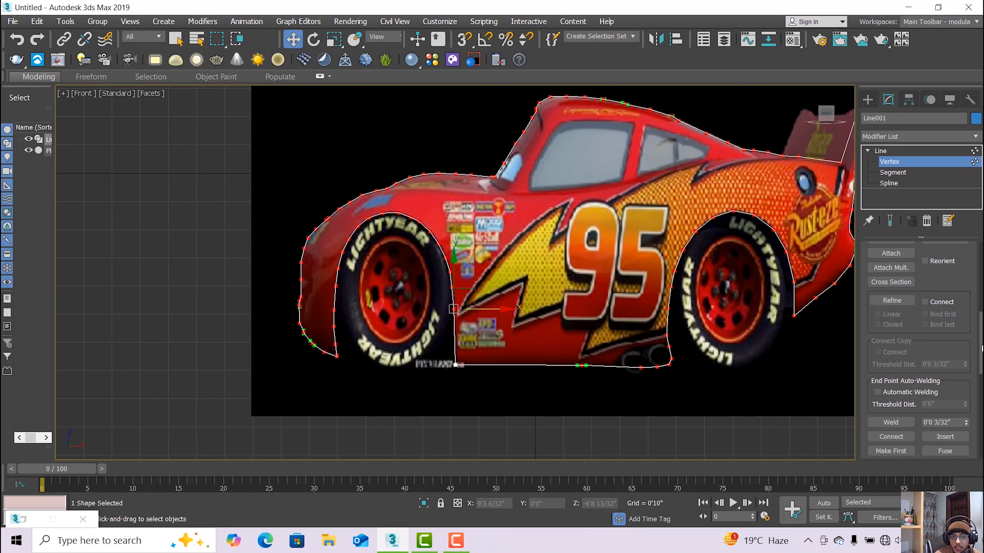
{"action": "scroll", "coordinate": [929, 349], "scroll_direction": "down", "scroll_amount": 5}
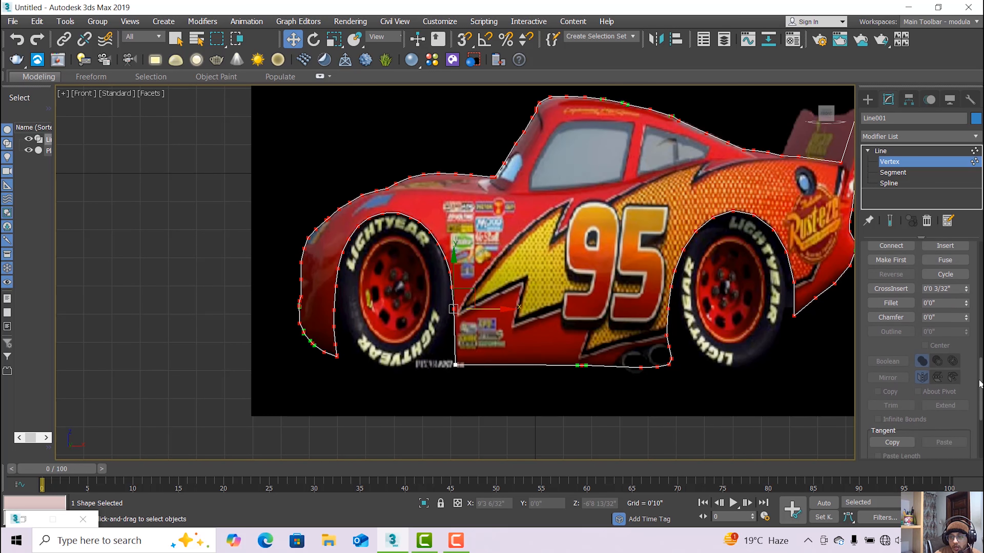
{"action": "left_click", "coordinate": [894, 305]}
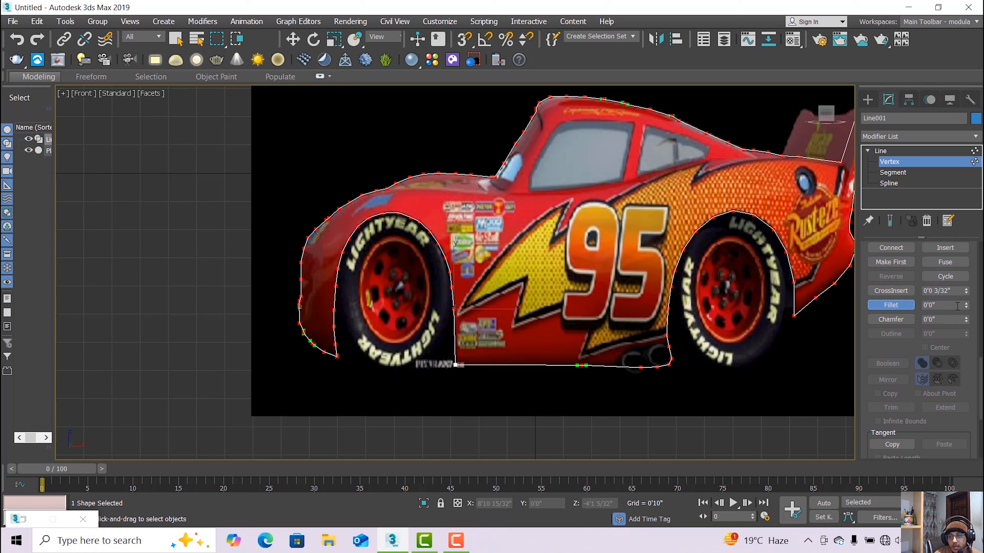
{"action": "type", "text": "2000"}
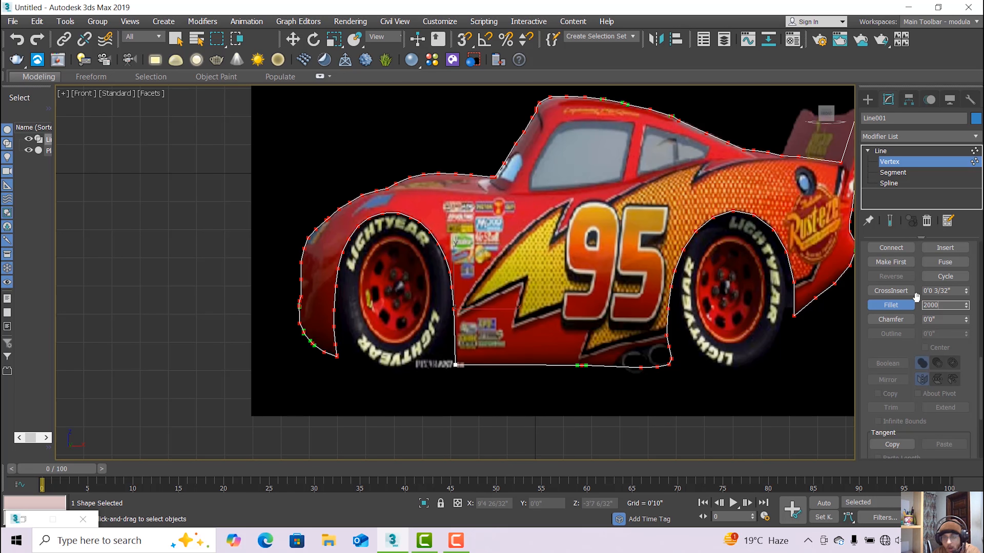
{"action": "key", "text": "Return"}
Move the whole Line001 outline to the left of the reference image.
{"action": "left_click", "coordinate": [903, 150]}
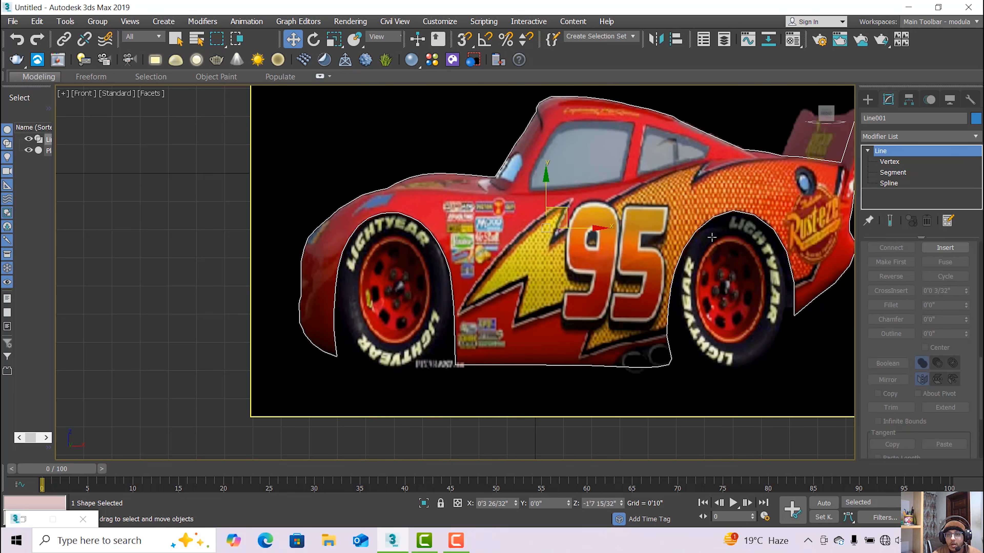
{"action": "key", "text": "w"}
{"action": "scroll", "coordinate": [713, 243], "scroll_direction": "down", "scroll_amount": 5}
{"action": "left_click_drag", "start_coordinate": [693, 234], "coordinate": [430, 234]}
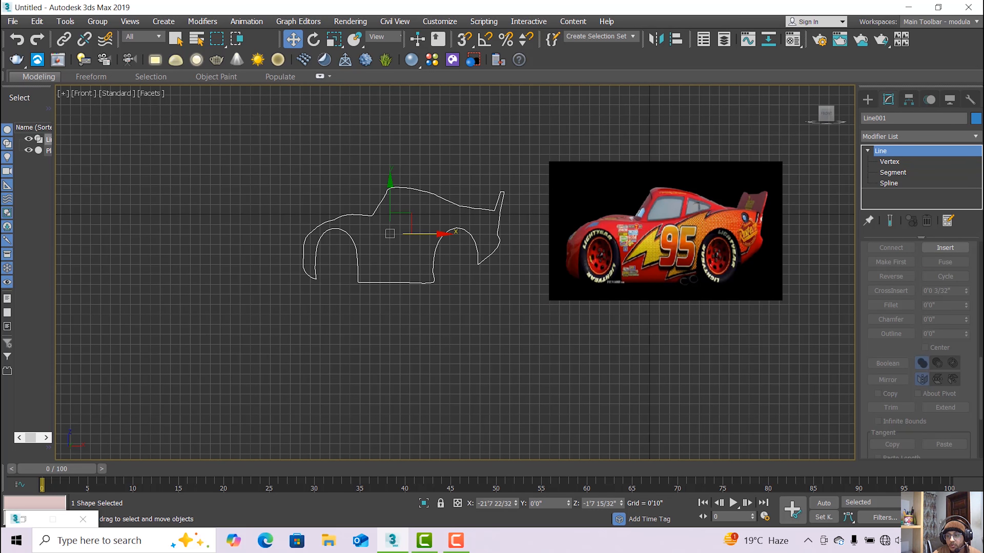
Switch to four viewports and set Line001's object colour to lavender.
{"action": "key", "text": "alt+w"}
{"action": "scroll", "coordinate": [761, 381], "scroll_direction": "down", "scroll_amount": 5}
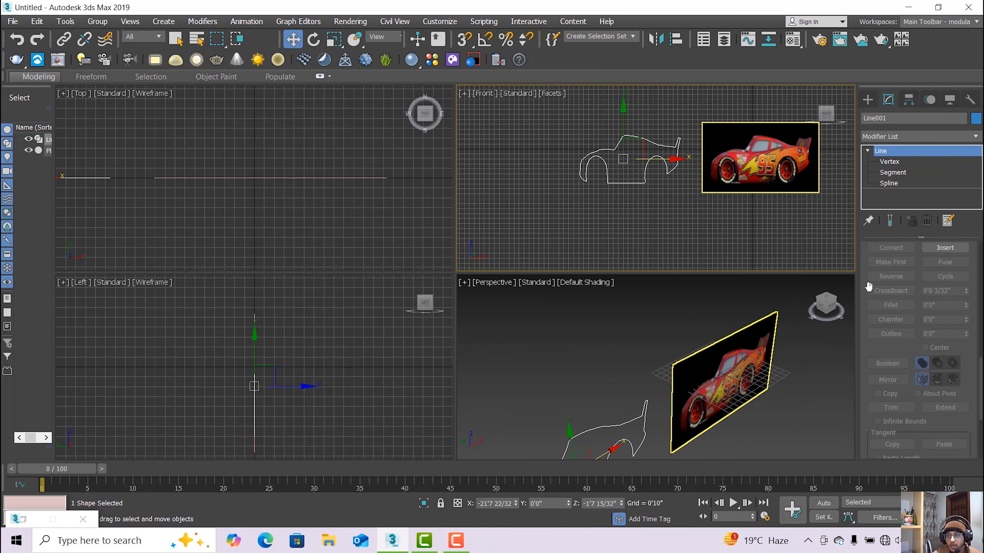
{"action": "left_click", "coordinate": [973, 137]}
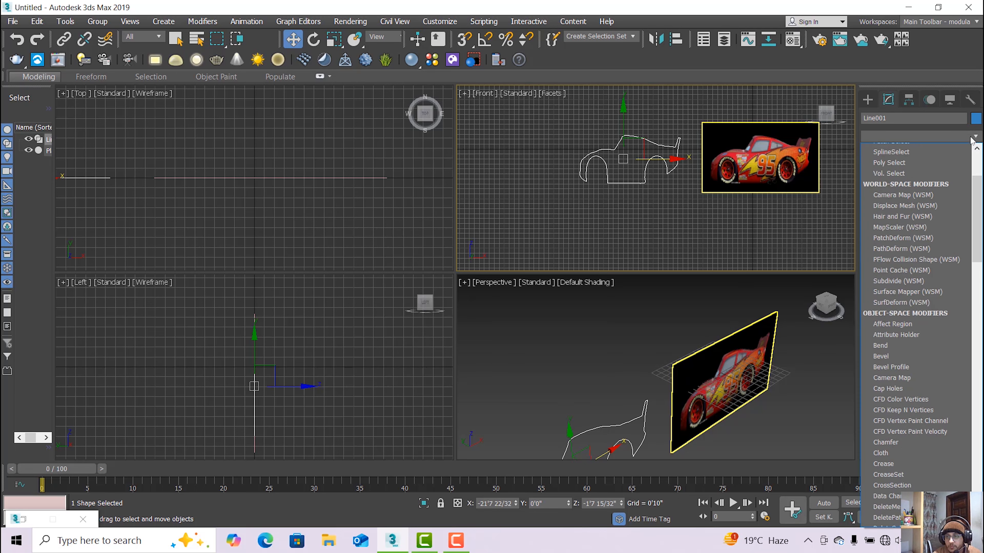
{"action": "key", "text": "e"}
{"action": "left_click", "coordinate": [977, 117]}
{"action": "left_click", "coordinate": [975, 118]}
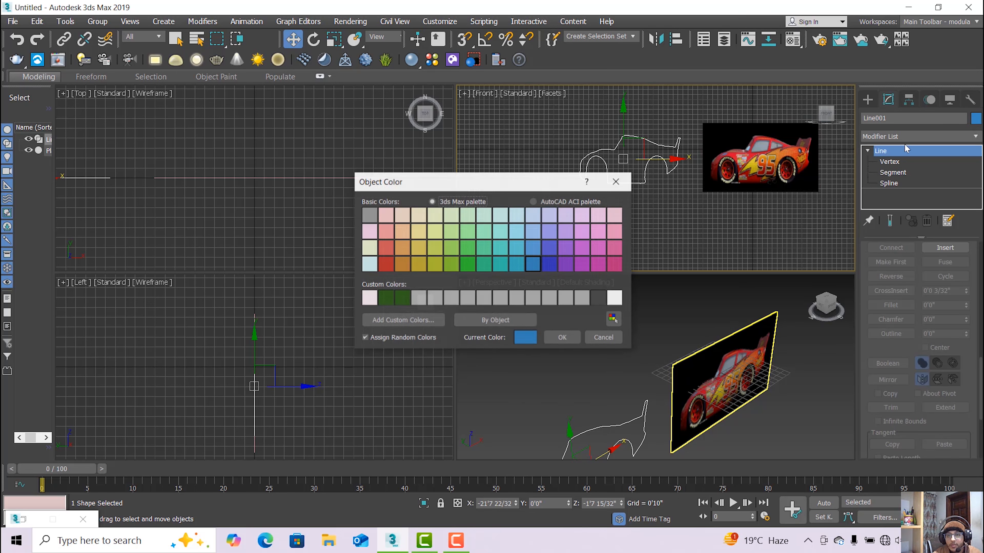
{"action": "left_click", "coordinate": [565, 232]}
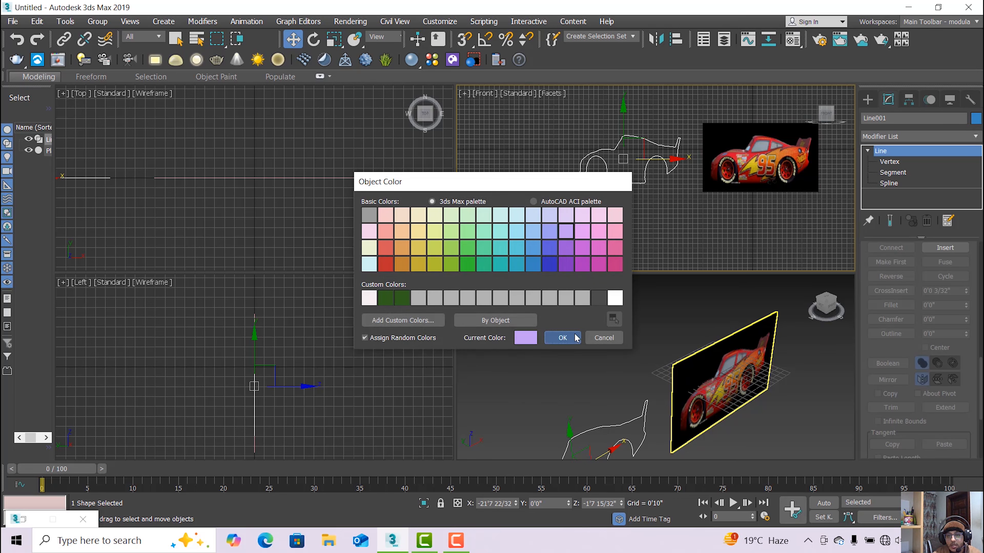
{"action": "left_click", "coordinate": [574, 335]}
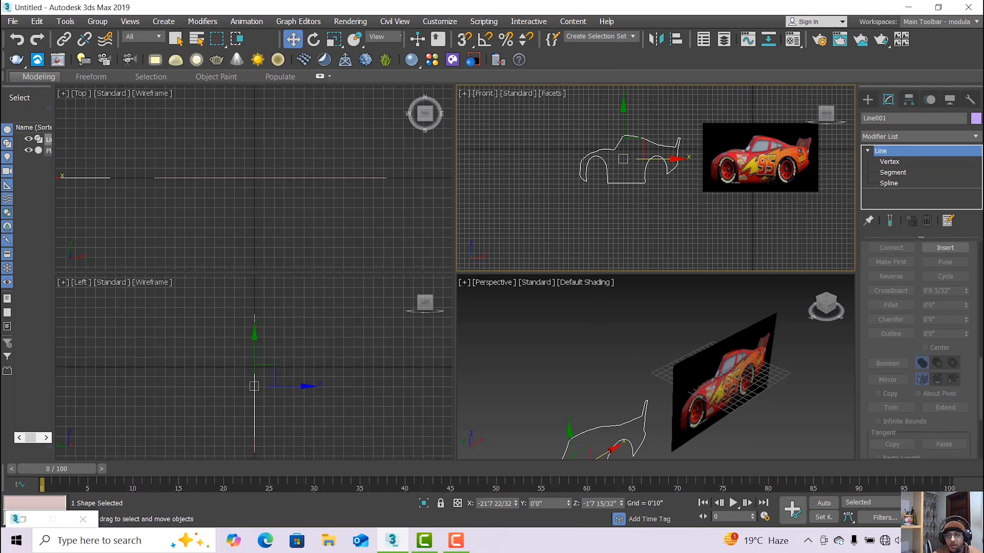
Reopen the modifier list and colour choices, leaving the lavender colour unchanged.
{"action": "left_click", "coordinate": [975, 136]}
{"action": "scroll", "coordinate": [930, 233], "scroll_direction": "down", "scroll_amount": 10}
{"action": "left_click", "coordinate": [976, 138]}
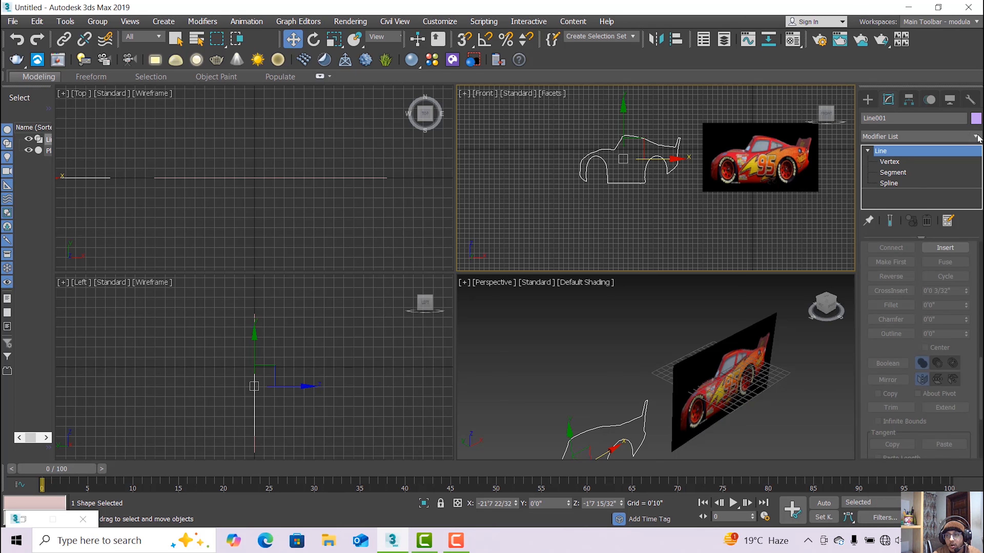
{"action": "left_click", "coordinate": [975, 118]}
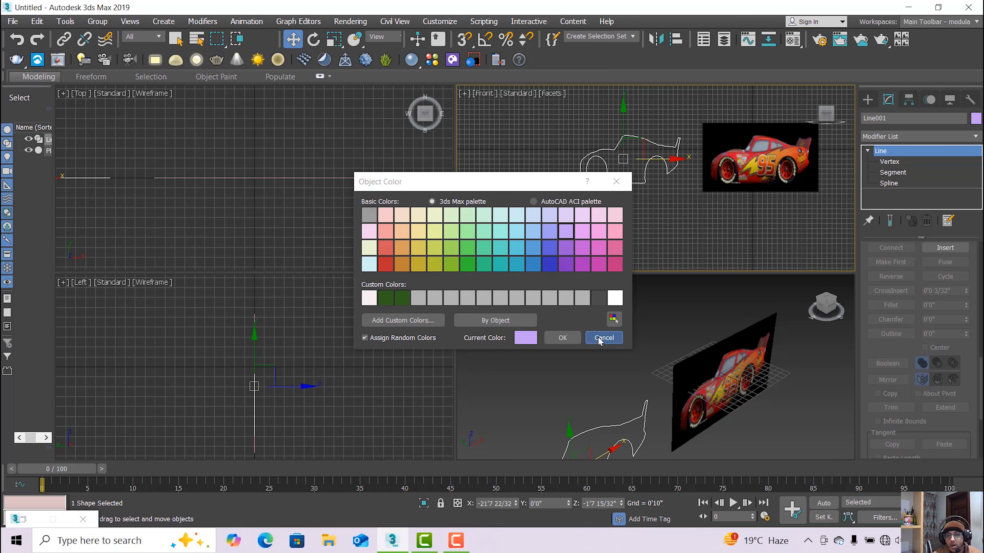
{"action": "key", "text": "Escape"}
{"action": "left_click", "coordinate": [976, 138]}
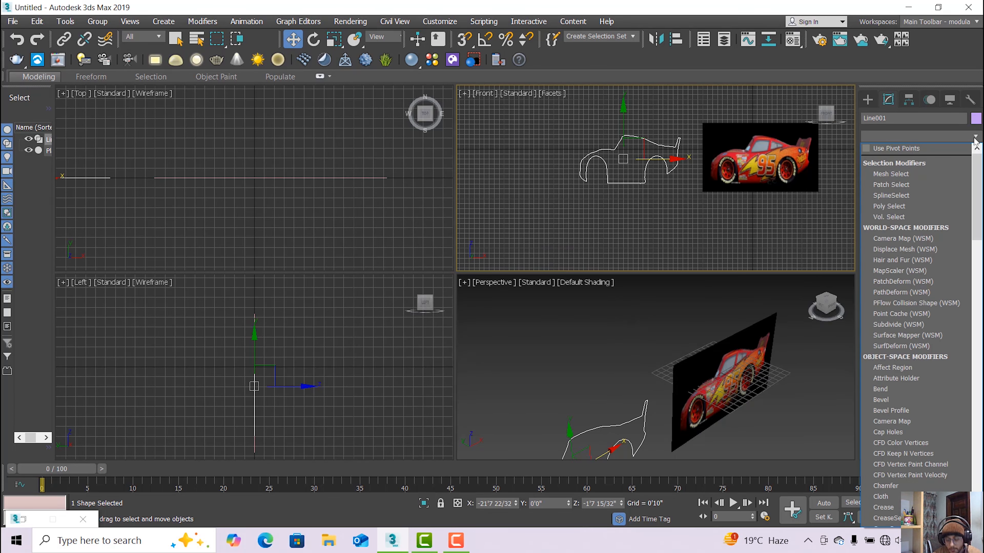
Add an Extrude modifier to the outline and increase its Amount.
{"action": "key", "text": "e"}
{"action": "left_click", "coordinate": [887, 202]}
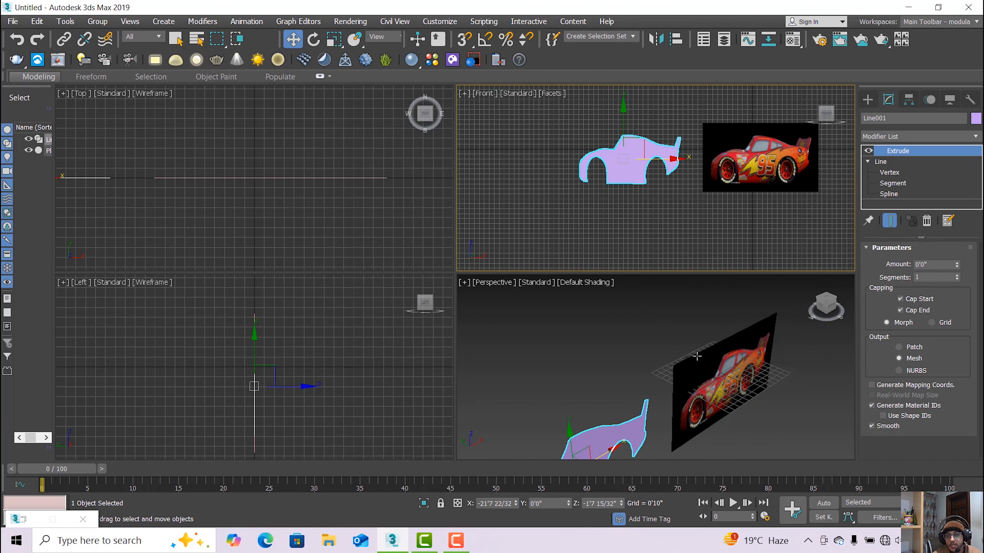
{"action": "left_click_drag", "start_coordinate": [956, 264], "coordinate": [971, 209]}
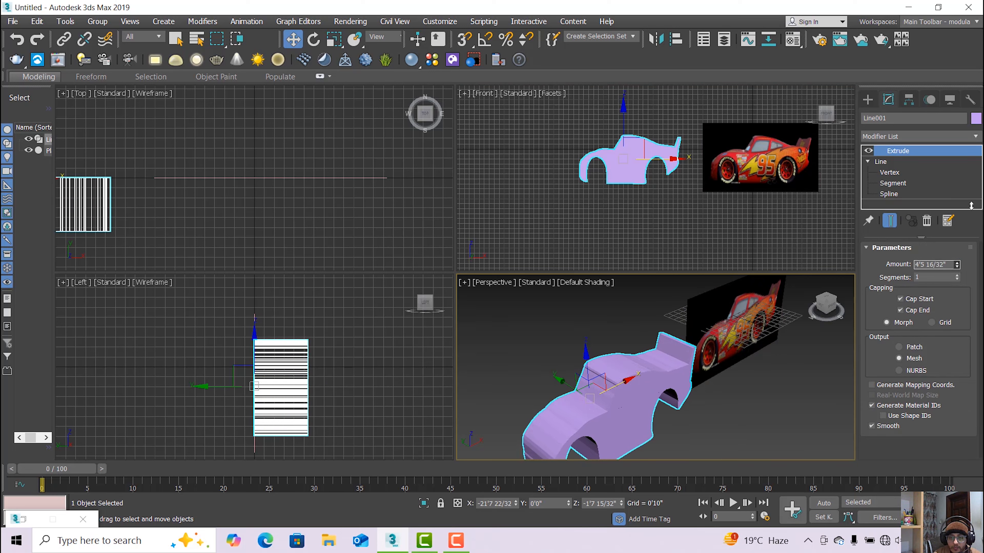
{"action": "left_click_drag", "start_coordinate": [971, 206], "coordinate": [977, 181]}
Deepen the extrusion to 9'10 16/32" and view the car body from the side in Perspective.
{"action": "key", "text": "alt+w"}
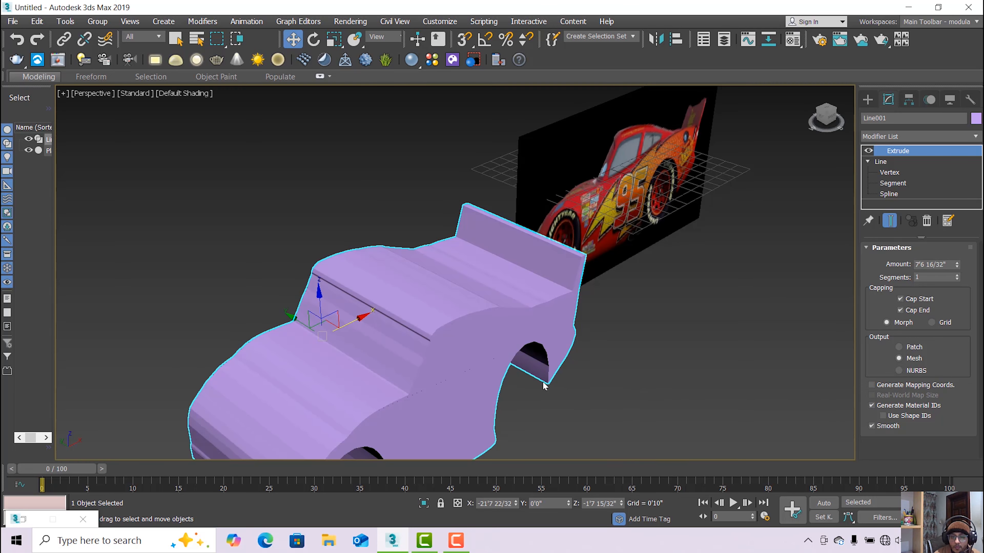
{"action": "left_click", "coordinate": [933, 518]}
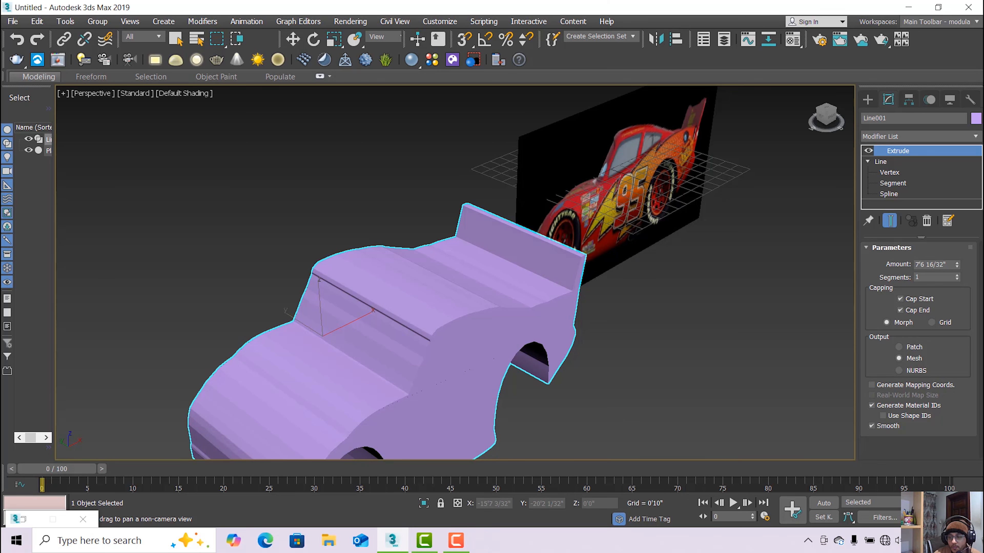
{"action": "left_click", "coordinate": [970, 518]}
{"action": "left_click", "coordinate": [952, 518]}
{"action": "left_click_drag", "start_coordinate": [652, 398], "coordinate": [693, 366]}
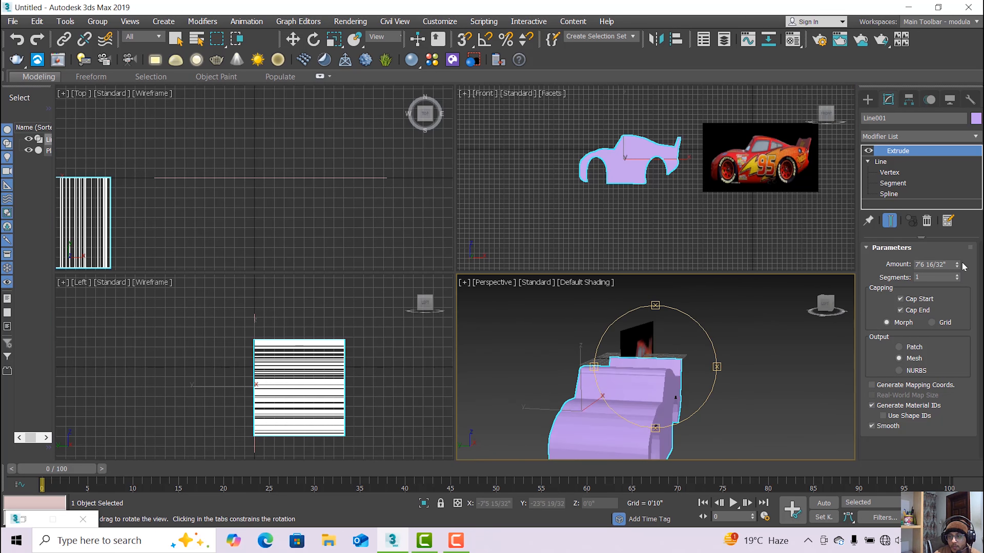
{"action": "left_click_drag", "start_coordinate": [957, 264], "coordinate": [957, 238]}
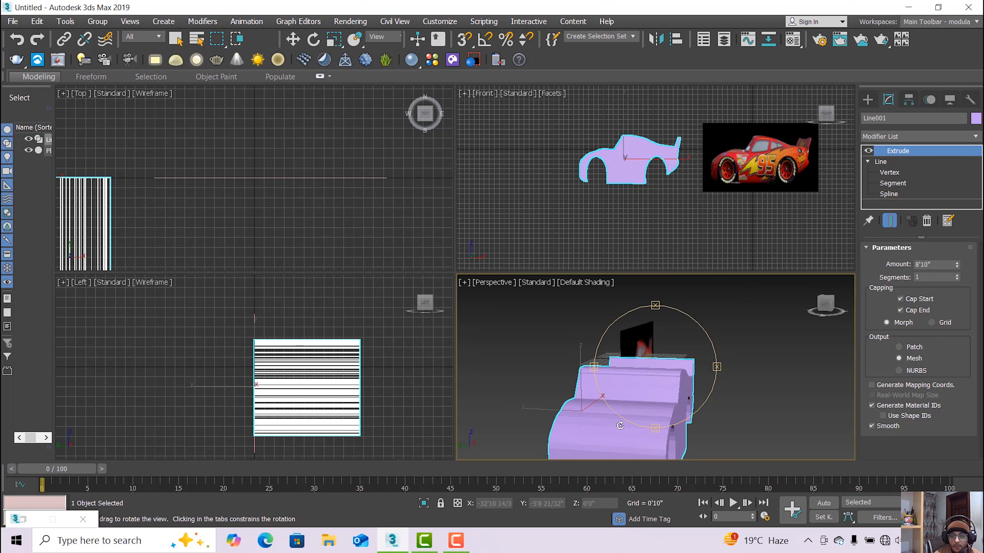
{"action": "left_click_drag", "start_coordinate": [620, 426], "coordinate": [653, 403]}
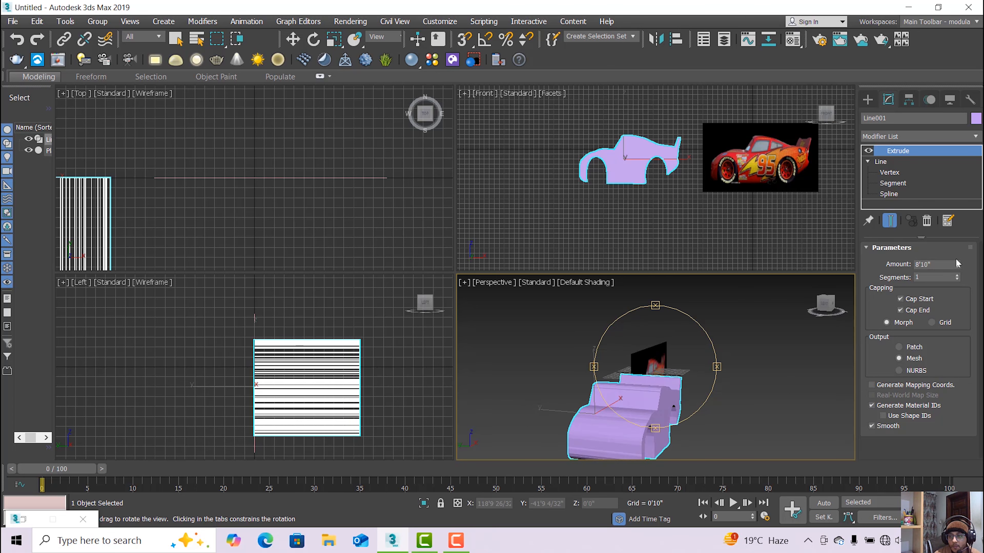
{"action": "left_click_drag", "start_coordinate": [957, 264], "coordinate": [956, 245]}
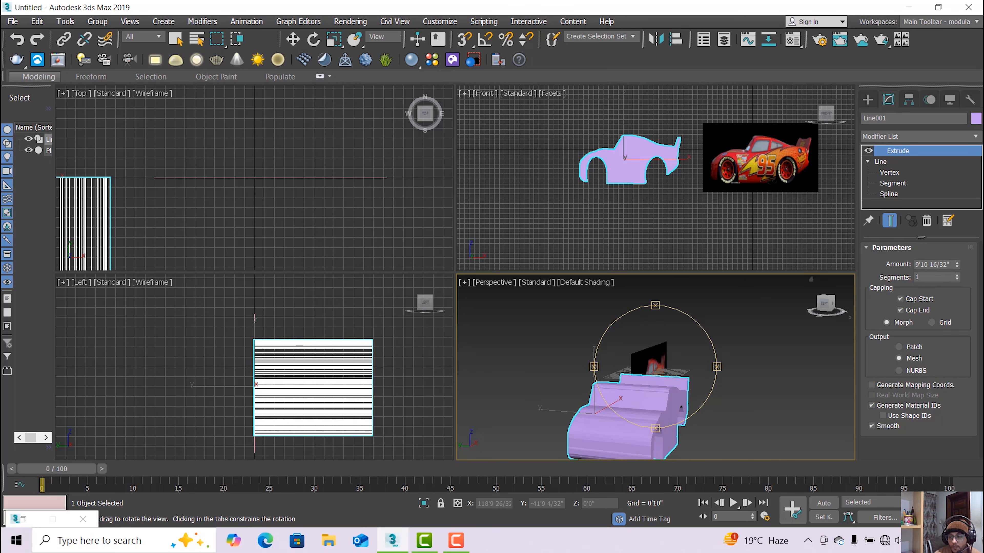
{"action": "key", "text": "alt+w"}
{"action": "left_click_drag", "start_coordinate": [467, 355], "coordinate": [442, 348]}
Add an Edit Poly modifier to the car body and enter Polygon, then Edge level.
{"action": "scroll", "coordinate": [410, 353], "scroll_direction": "up", "scroll_amount": 6}
{"action": "left_click", "coordinate": [939, 136]}
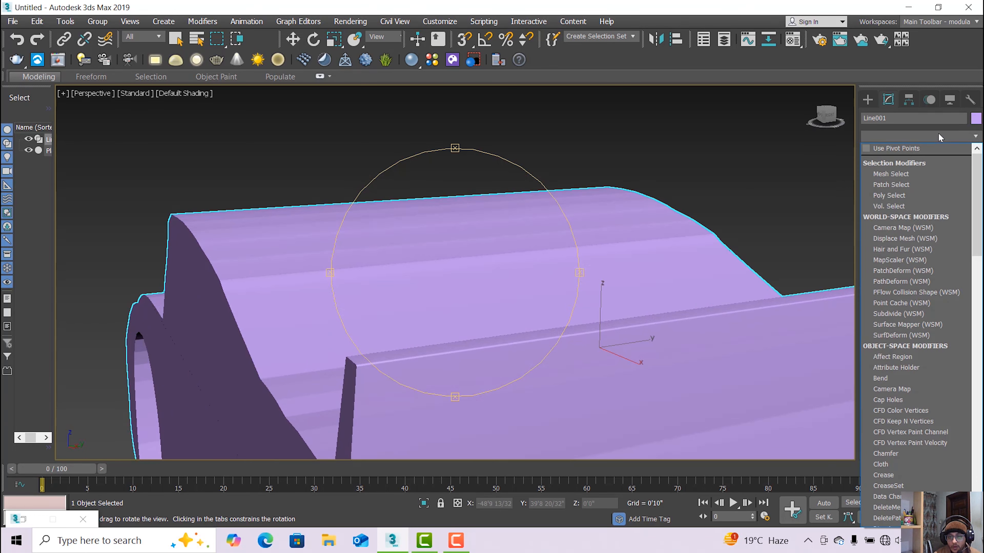
{"action": "scroll", "coordinate": [478, 341], "scroll_direction": "down", "scroll_amount": 5}
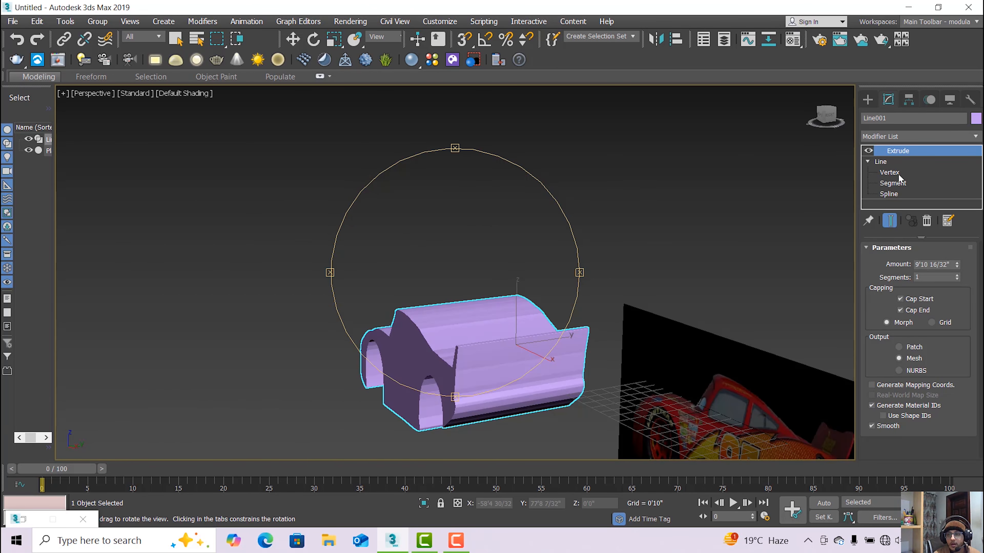
{"action": "left_click", "coordinate": [918, 140]}
{"action": "key", "text": "e"}
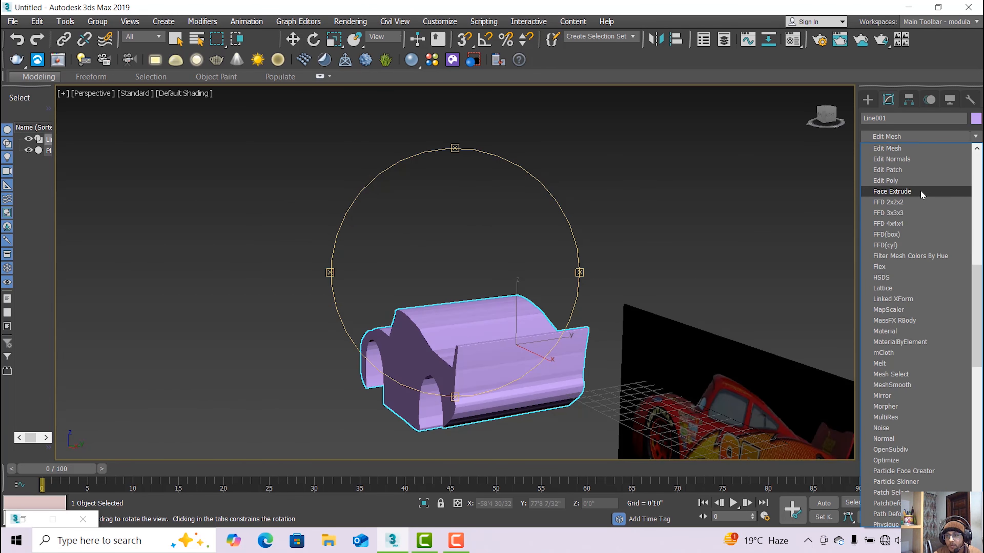
{"action": "left_click", "coordinate": [918, 181]}
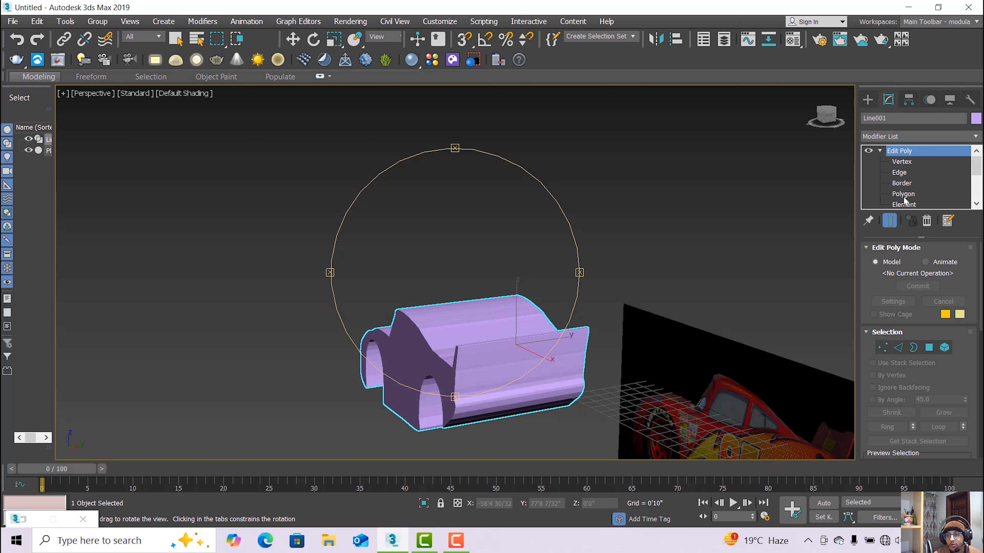
{"action": "left_click", "coordinate": [904, 195]}
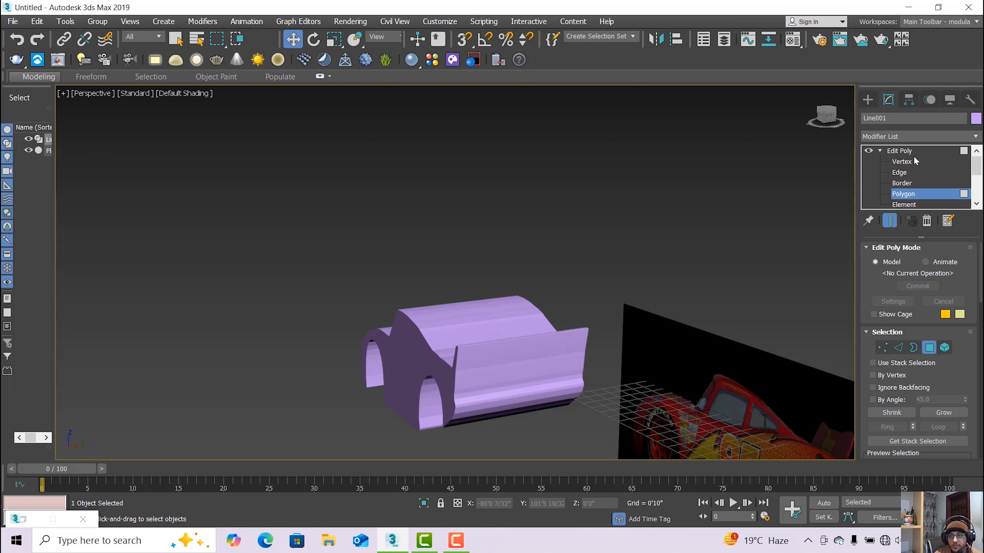
{"action": "left_click", "coordinate": [907, 175]}
{"action": "left_click", "coordinate": [198, 94]}
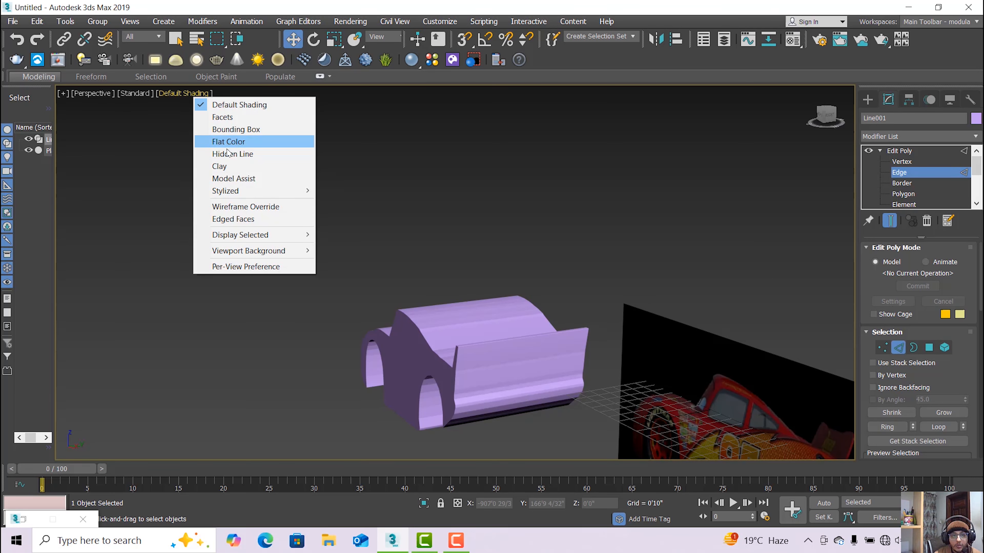
Switch the Perspective viewport shading to Edged Faces.
{"action": "left_click", "coordinate": [191, 96]}
{"action": "left_click", "coordinate": [190, 95]}
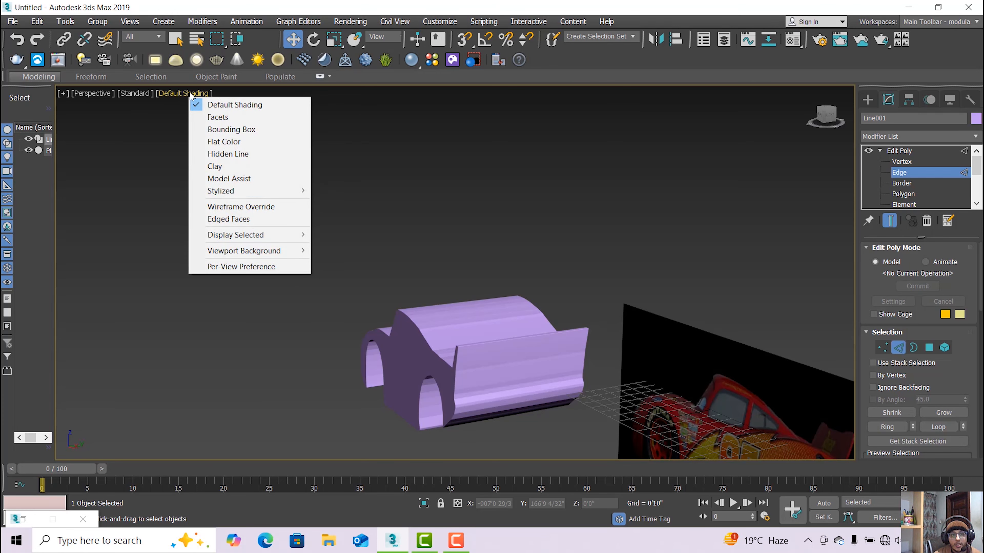
{"action": "left_click", "coordinate": [228, 219]}
Zoom and orbit in close on the spoiler corner of the car body.
{"action": "scroll", "coordinate": [540, 366], "scroll_direction": "up", "scroll_amount": 3}
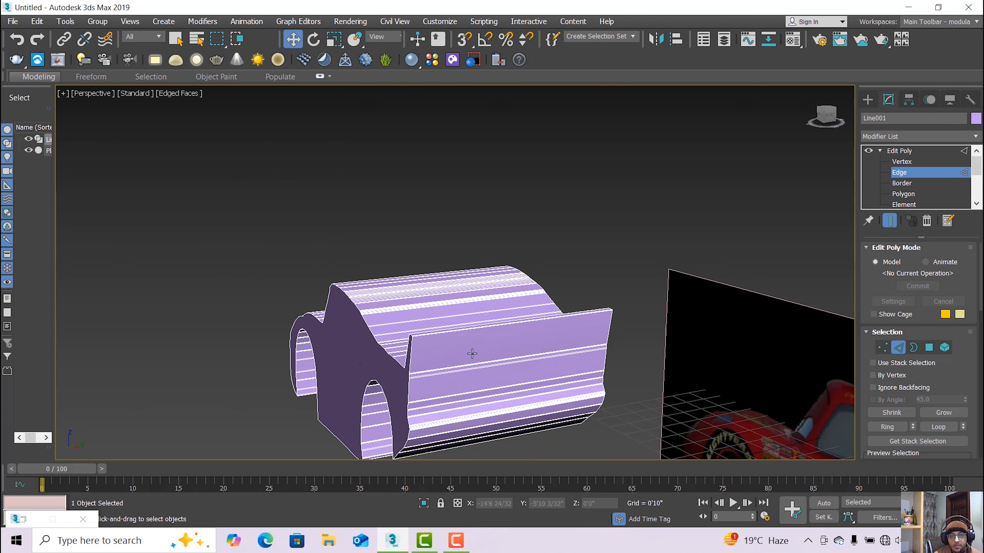
{"action": "scroll", "coordinate": [471, 353], "scroll_direction": "up", "scroll_amount": 3}
{"action": "scroll", "coordinate": [427, 311], "scroll_direction": "up", "scroll_amount": 2}
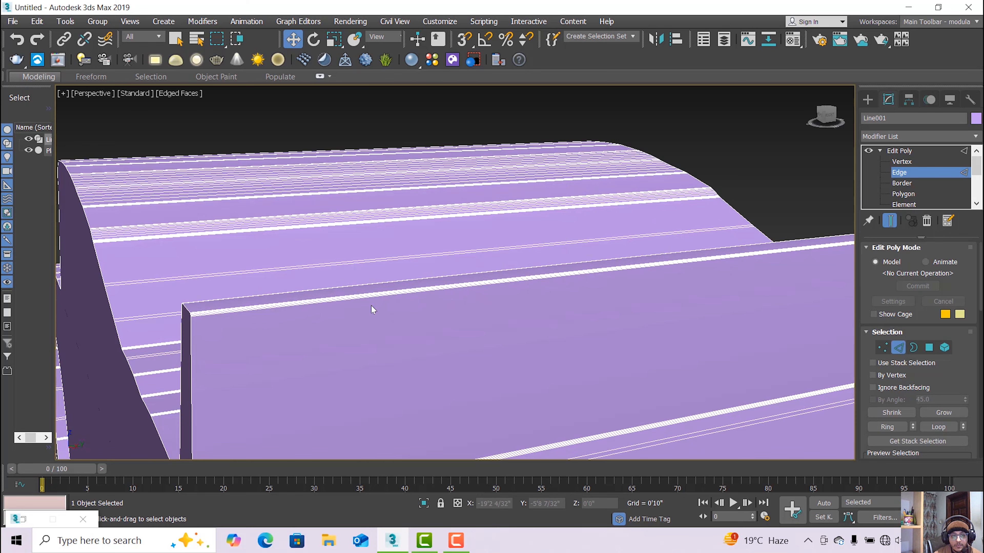
{"action": "scroll", "coordinate": [371, 306], "scroll_direction": "down", "scroll_amount": 2}
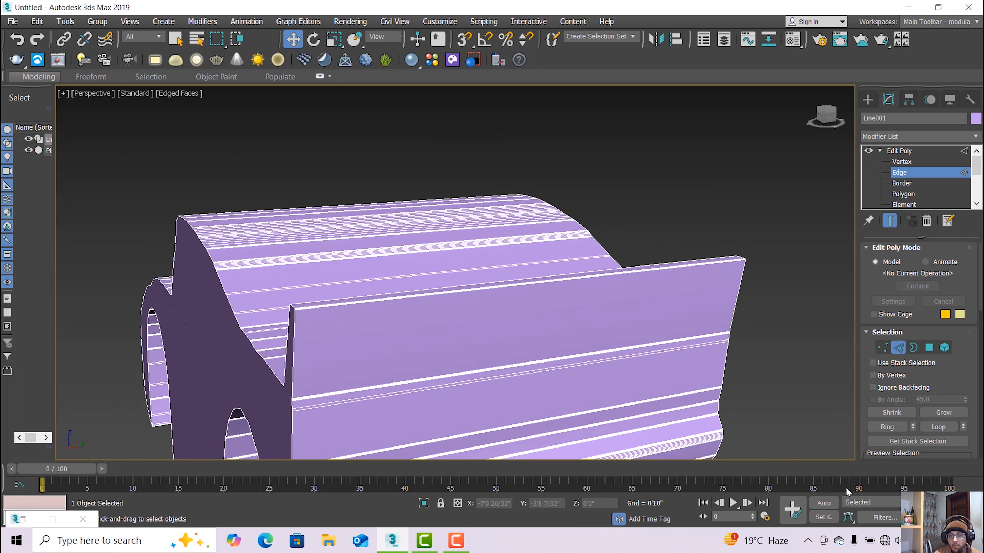
{"action": "middle_click_drag", "start_coordinate": [487, 351], "coordinate": [520, 289], "text": "alt"}
{"action": "scroll", "coordinate": [445, 340], "scroll_direction": "up", "scroll_amount": 6}
{"action": "left_click_drag", "start_coordinate": [539, 287], "coordinate": [453, 290]}
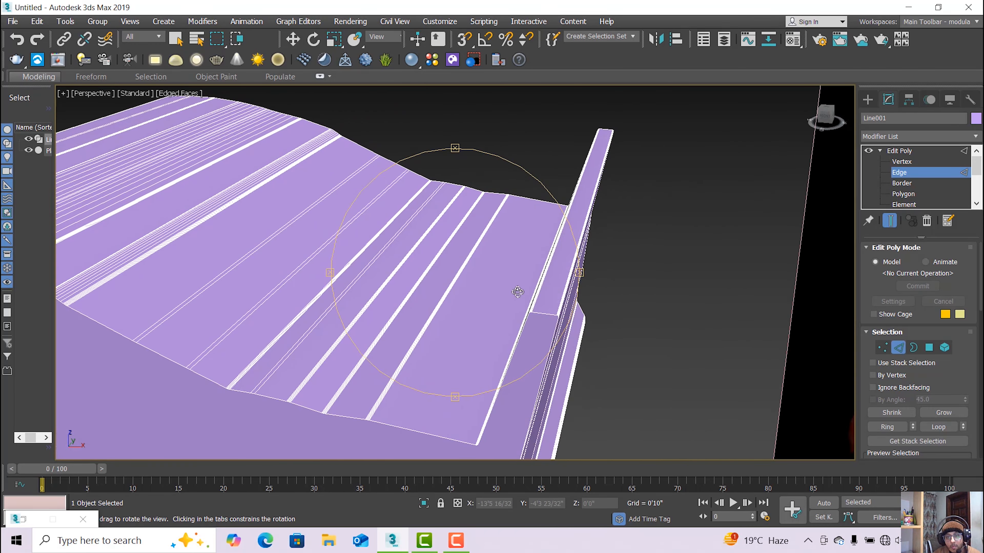
{"action": "scroll", "coordinate": [532, 296], "scroll_direction": "up", "scroll_amount": 4}
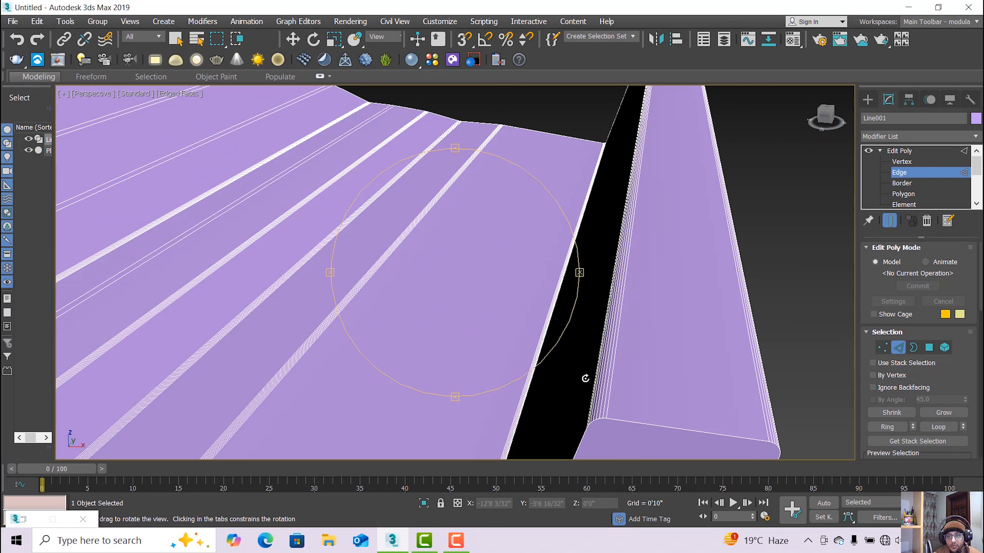
Select four adjacent edges on the spoiler's inner corner.
{"action": "left_click", "coordinate": [292, 39]}
{"action": "scroll", "coordinate": [598, 403], "scroll_direction": "up", "scroll_amount": 2}
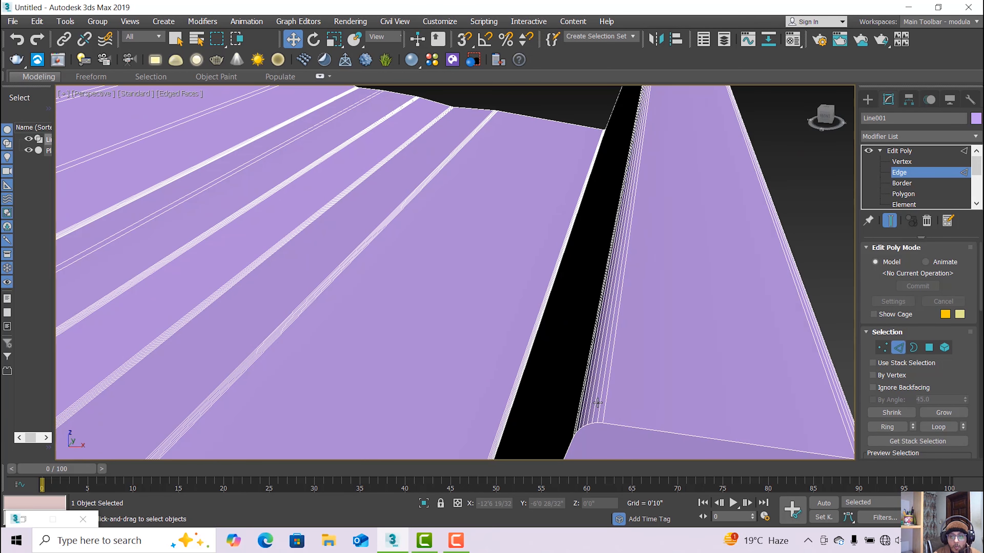
{"action": "left_click", "coordinate": [605, 403]}
{"action": "left_click", "coordinate": [600, 405], "text": "ctrl"}
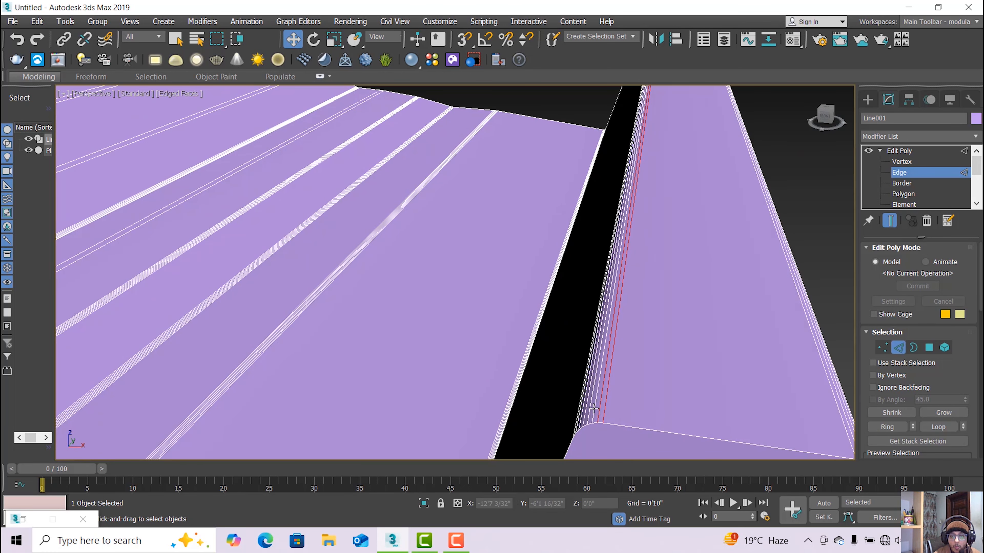
{"action": "left_click", "coordinate": [594, 408], "text": "ctrl"}
{"action": "left_click", "coordinate": [589, 412], "text": "ctrl"}
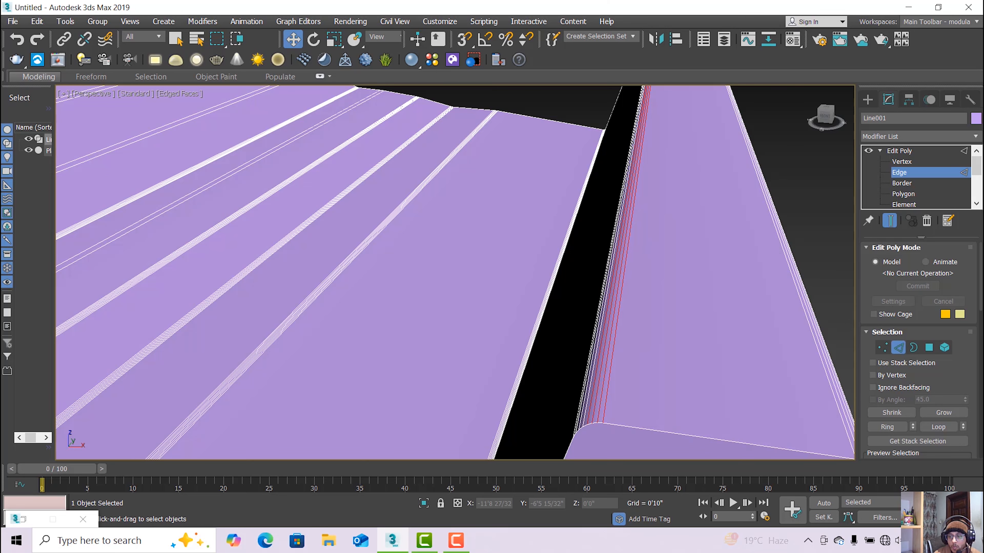
Orbit around the spoiler and add three more corner edges to the selection.
{"action": "key", "text": "ctrl+r"}
{"action": "left_click_drag", "start_coordinate": [528, 365], "coordinate": [551, 297]}
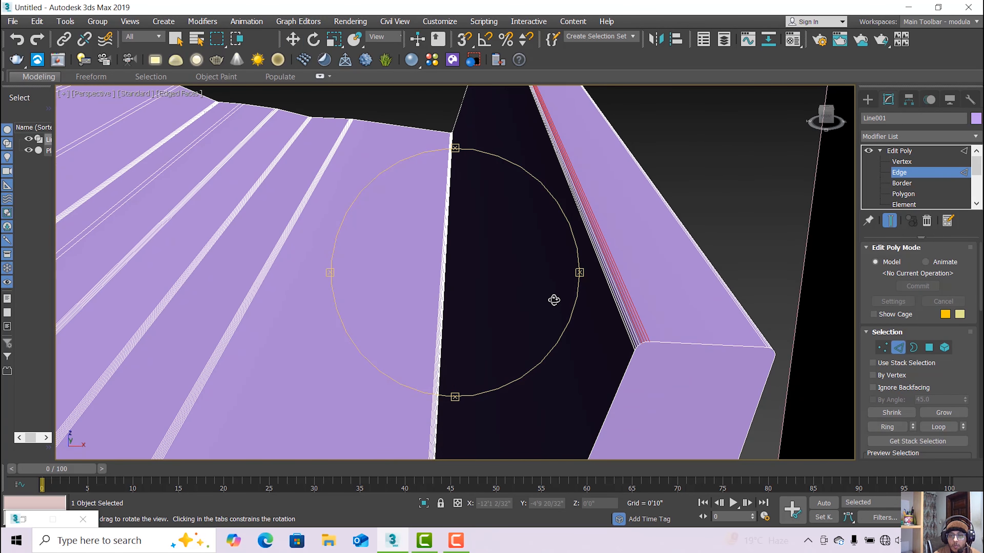
{"action": "left_click", "coordinate": [293, 39]}
{"action": "scroll", "coordinate": [631, 340], "scroll_direction": "up", "scroll_amount": 2}
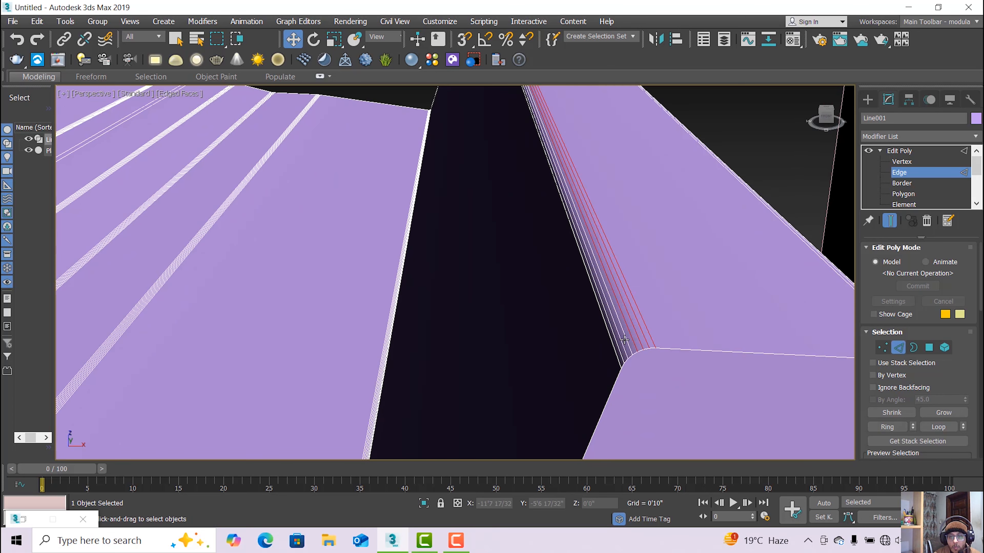
{"action": "left_click", "coordinate": [624, 340], "text": "ctrl"}
{"action": "left_click", "coordinate": [620, 343], "text": "ctrl"}
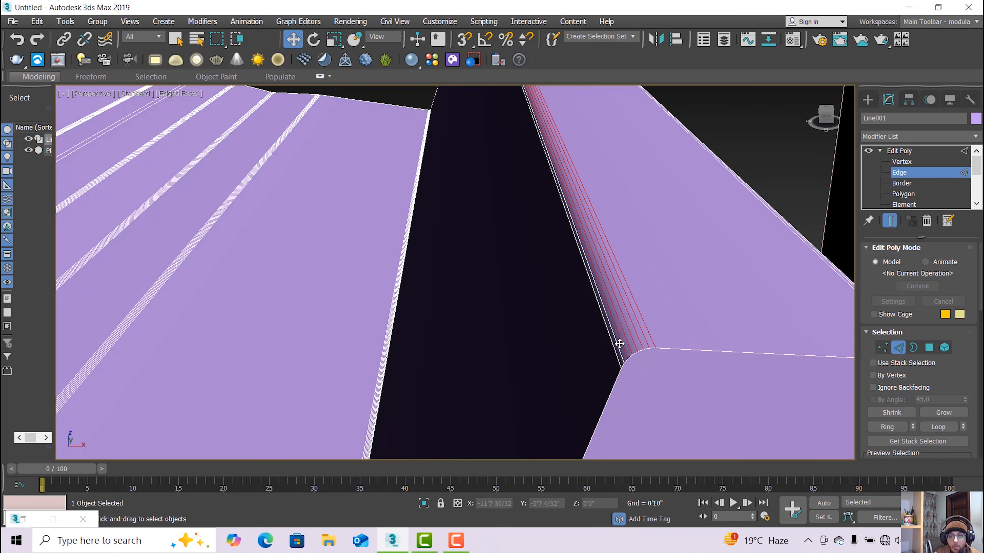
{"action": "left_click", "coordinate": [618, 346], "text": "ctrl"}
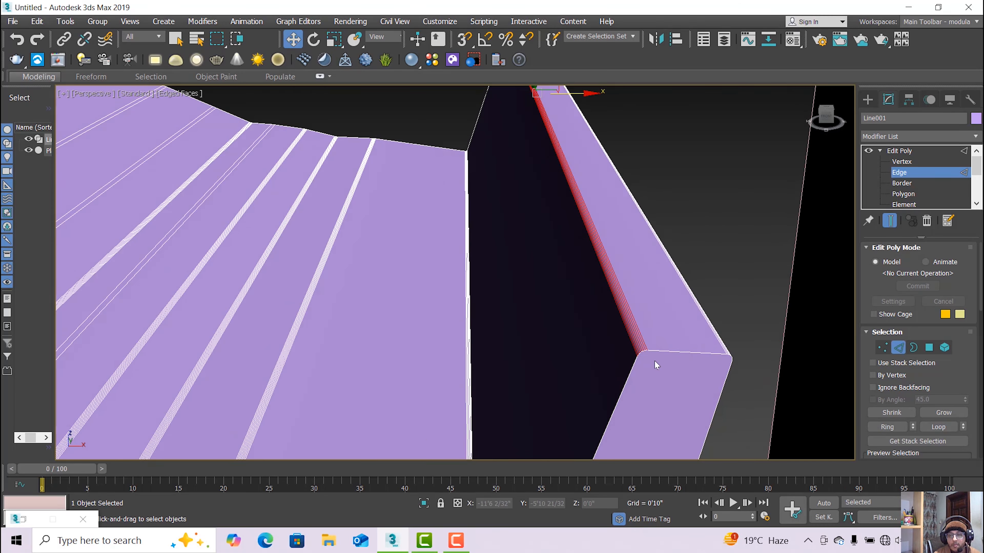
From the body's right side, add three edges of the rounded strip.
{"action": "scroll", "coordinate": [621, 352], "scroll_direction": "down", "scroll_amount": 4}
{"action": "key", "text": "ctrl+r"}
{"action": "scroll", "coordinate": [497, 349], "scroll_direction": "down", "scroll_amount": 4}
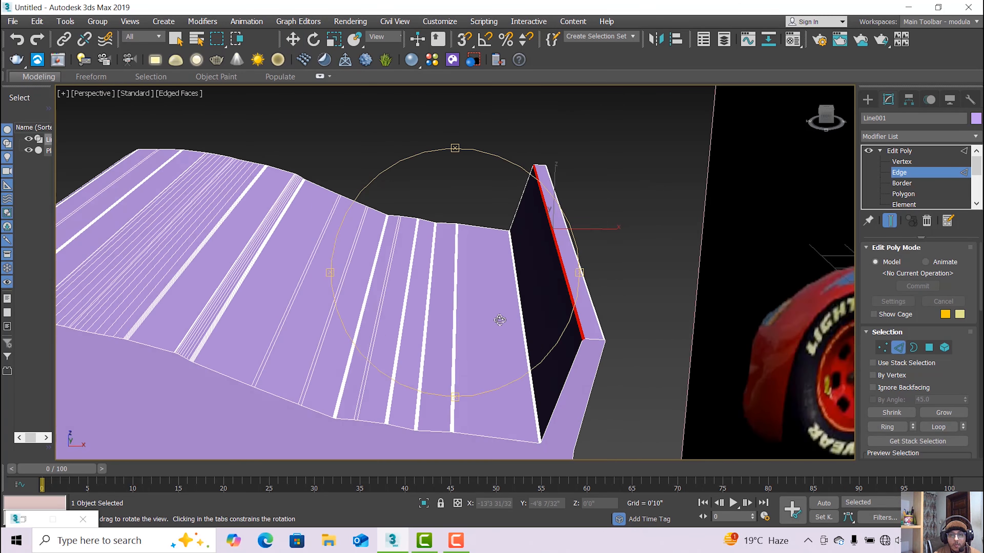
{"action": "left_click_drag", "start_coordinate": [500, 321], "coordinate": [365, 274]}
{"action": "scroll", "coordinate": [375, 280], "scroll_direction": "up", "scroll_amount": 5}
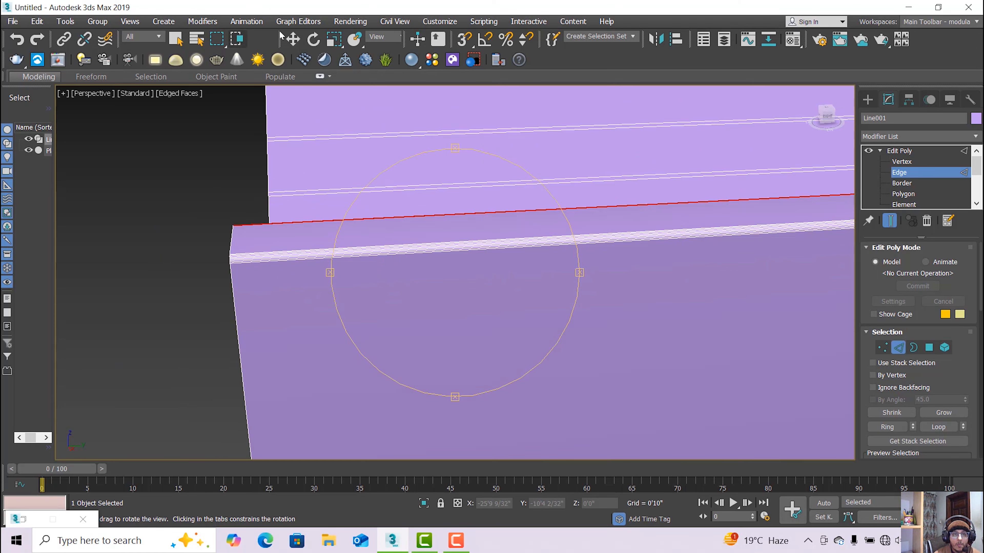
{"action": "left_click", "coordinate": [293, 39]}
{"action": "mouse_move", "coordinate": [279, 268]}
{"action": "middle_mouse_down", "text": "alt"}
{"action": "mouse_move", "coordinate": [259, 279]}
{"action": "mouse_move", "coordinate": [287, 274]}
{"action": "middle_mouse_up", "text": "alt"}
{"action": "scroll", "coordinate": [339, 262], "scroll_direction": "down", "scroll_amount": 4}
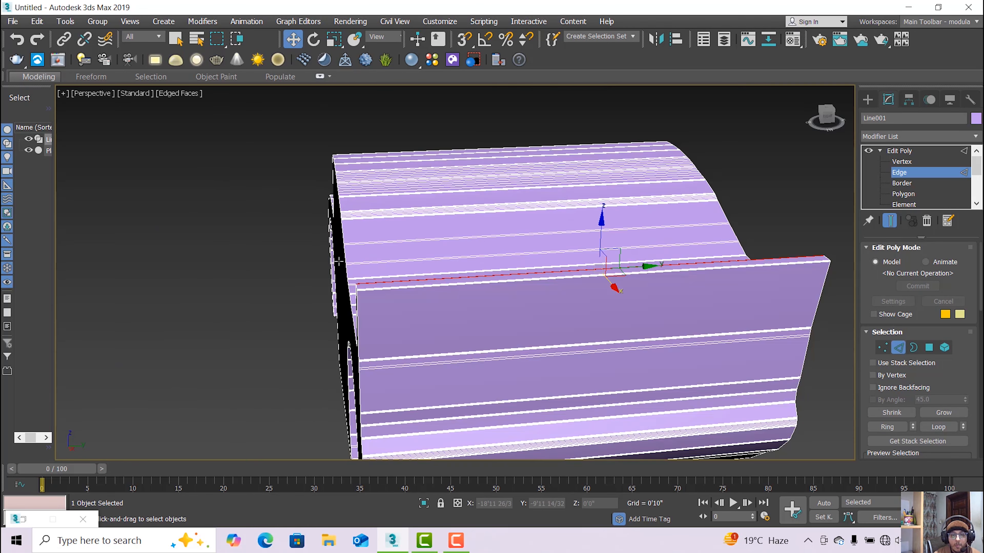
{"action": "scroll", "coordinate": [337, 276], "scroll_direction": "up", "scroll_amount": 6}
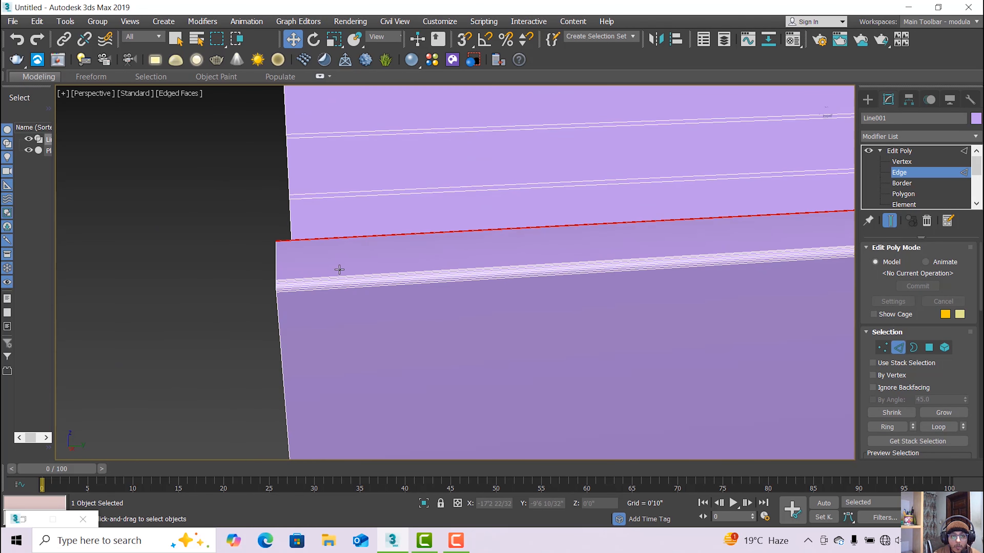
{"action": "left_click", "coordinate": [336, 275], "text": "ctrl"}
{"action": "scroll", "coordinate": [329, 276], "scroll_direction": "up", "scroll_amount": 2}
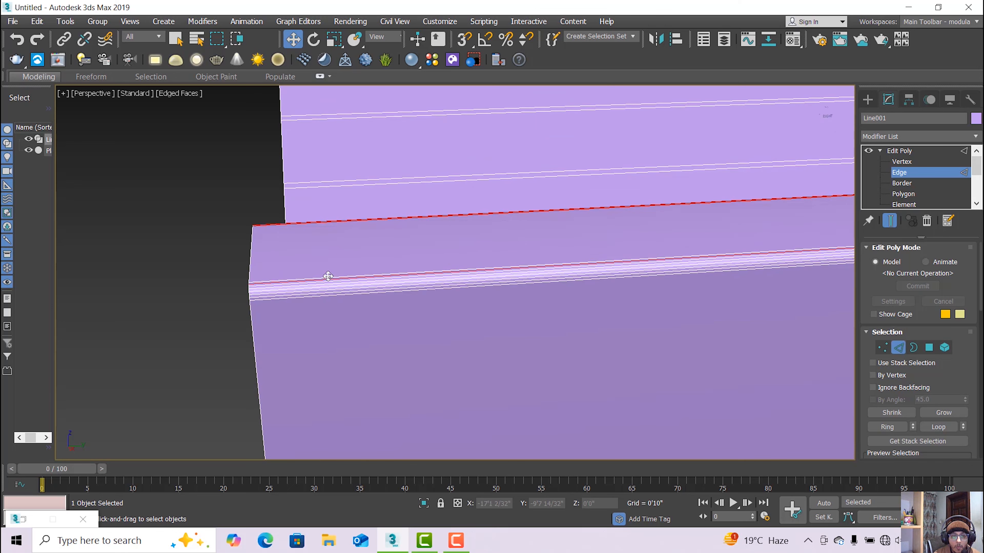
{"action": "left_click", "coordinate": [328, 277], "text": "ctrl"}
{"action": "left_click", "coordinate": [330, 283], "text": "ctrl"}
Add the four lower rounded-strip edges to complete the selection.
{"action": "scroll", "coordinate": [330, 283], "scroll_direction": "up", "scroll_amount": 1}
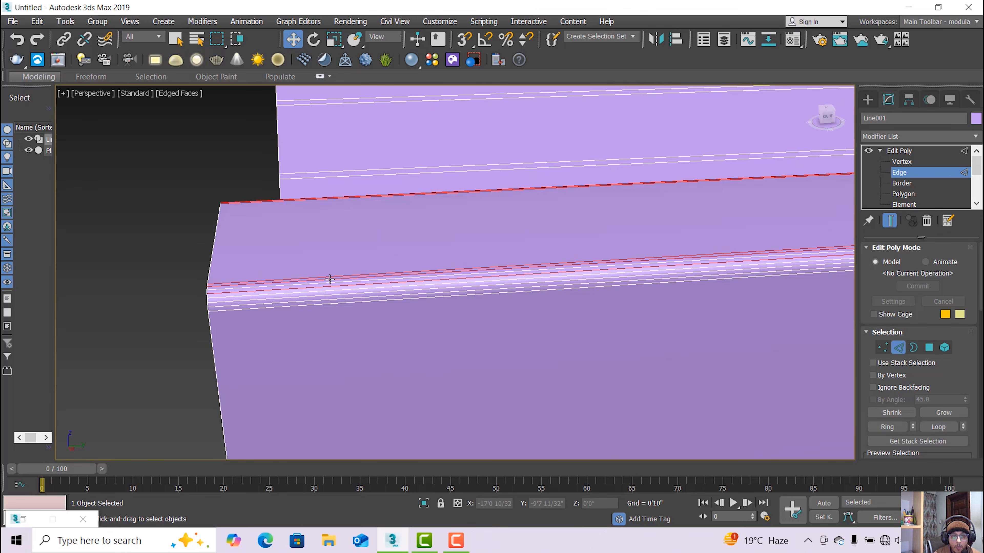
{"action": "left_click", "coordinate": [335, 287], "text": "ctrl"}
{"action": "left_click", "coordinate": [336, 290], "text": "ctrl"}
{"action": "left_click", "coordinate": [337, 293], "text": "ctrl"}
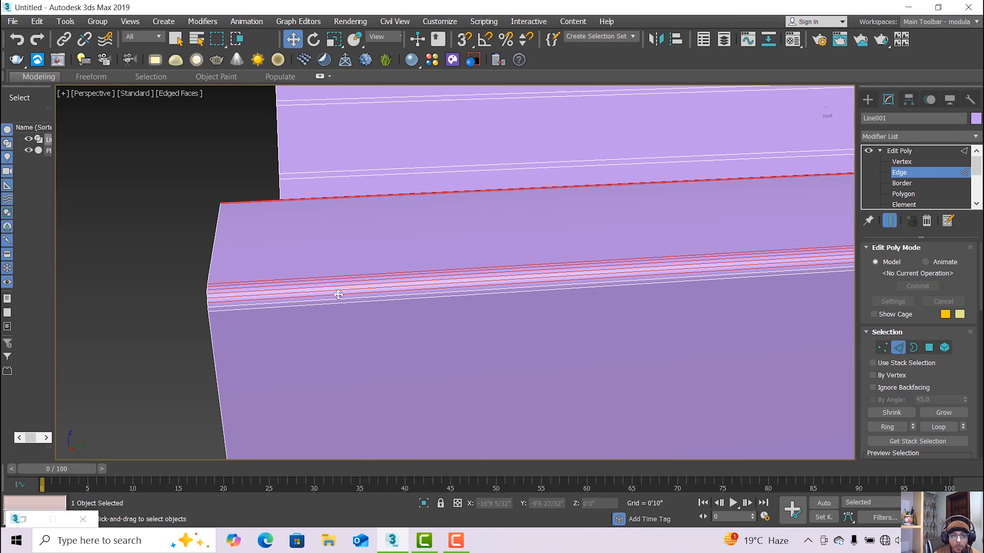
{"action": "left_click", "coordinate": [338, 297], "text": "ctrl"}
{"action": "scroll", "coordinate": [338, 297], "scroll_direction": "down", "scroll_amount": 8}
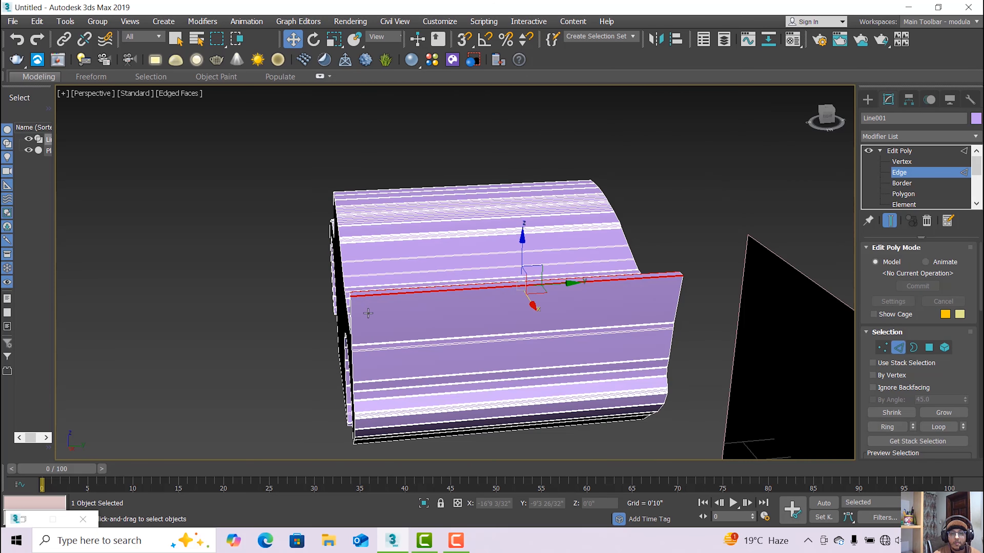
{"action": "scroll", "coordinate": [400, 303], "scroll_direction": "up", "scroll_amount": 4}
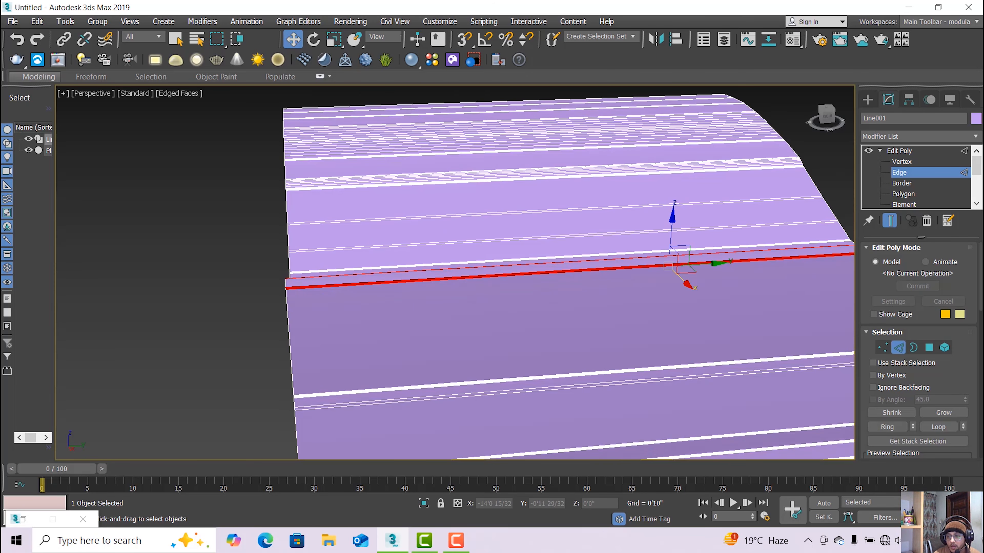
{"action": "scroll", "coordinate": [918, 349], "scroll_direction": "down", "scroll_amount": 5}
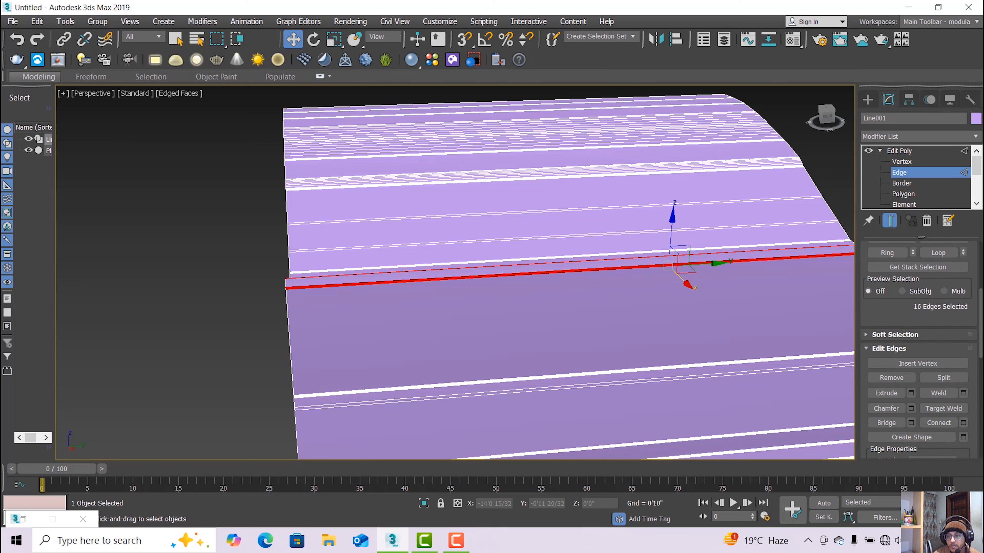
Connect the 16 selected edges with 1 segment, pinch 15 and slide 85.
{"action": "left_click", "coordinate": [963, 389]}
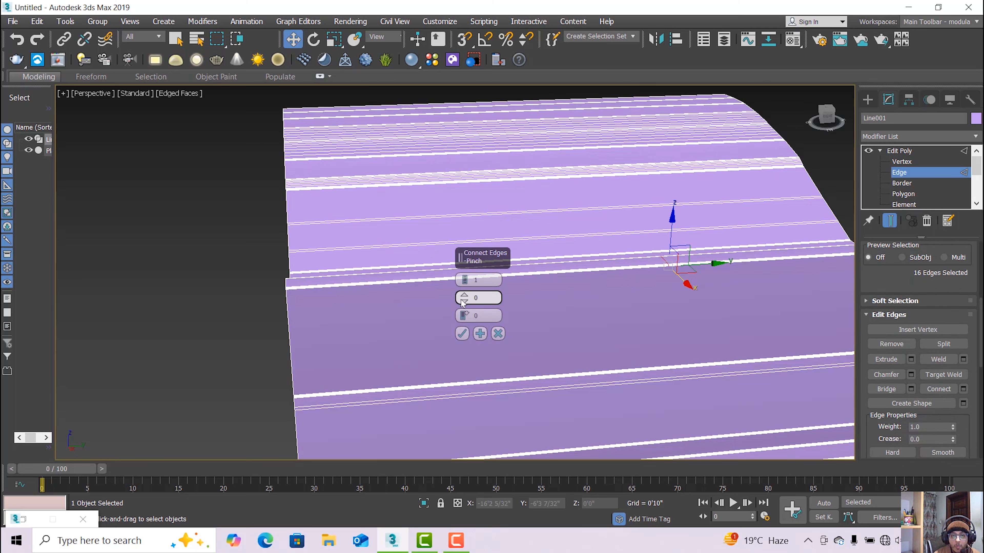
{"action": "left_click_drag", "start_coordinate": [463, 303], "coordinate": [467, 271]}
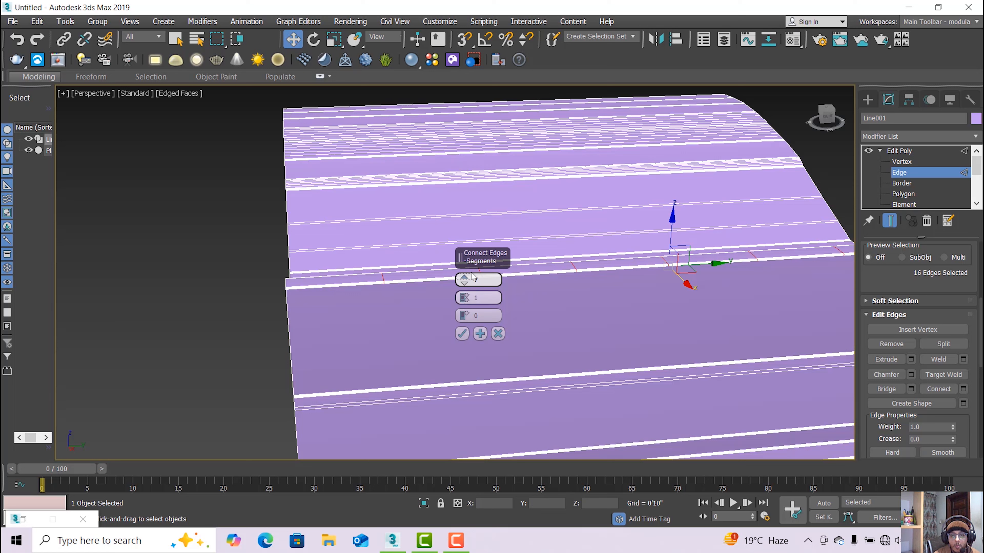
{"action": "left_click", "coordinate": [466, 284]}
{"action": "left_click", "coordinate": [466, 283]}
{"action": "left_click", "coordinate": [456, 541]}
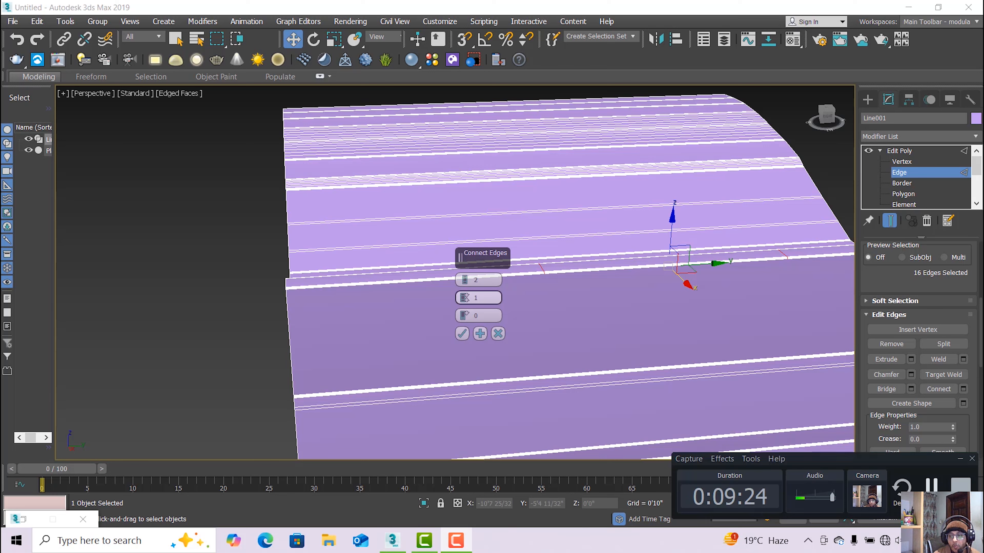
{"action": "left_click", "coordinate": [932, 486]}
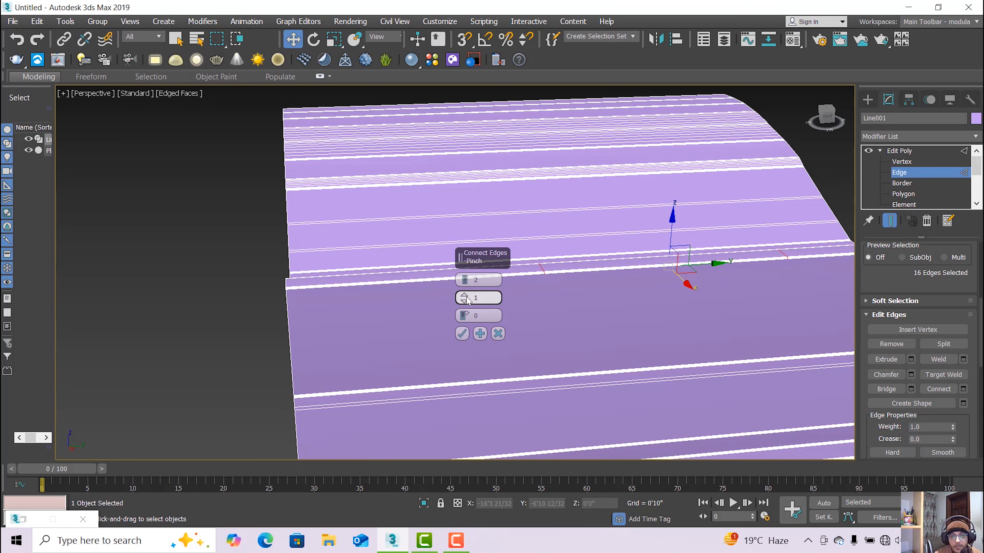
{"action": "left_click_drag", "start_coordinate": [468, 300], "coordinate": [468, 269]}
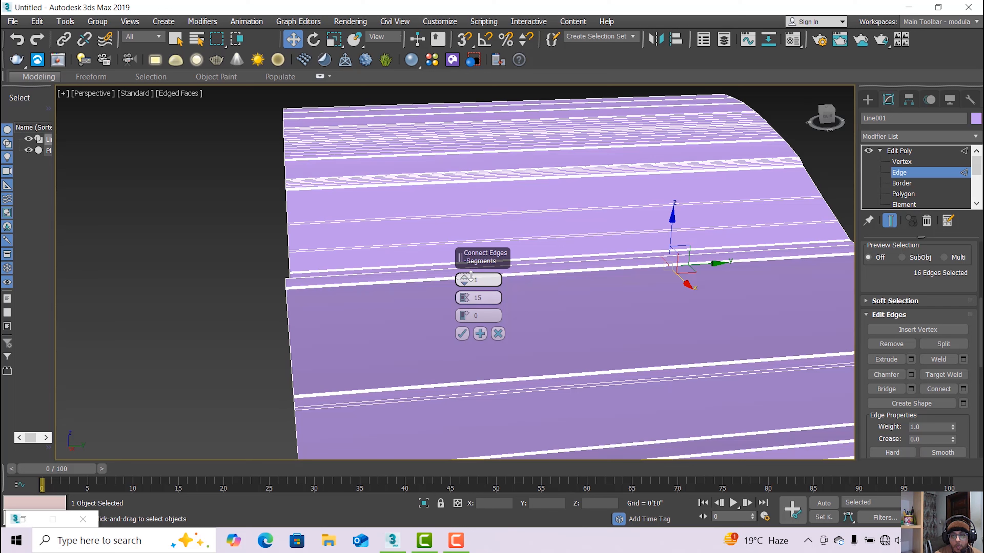
{"action": "left_click_drag", "start_coordinate": [465, 316], "coordinate": [466, 300]}
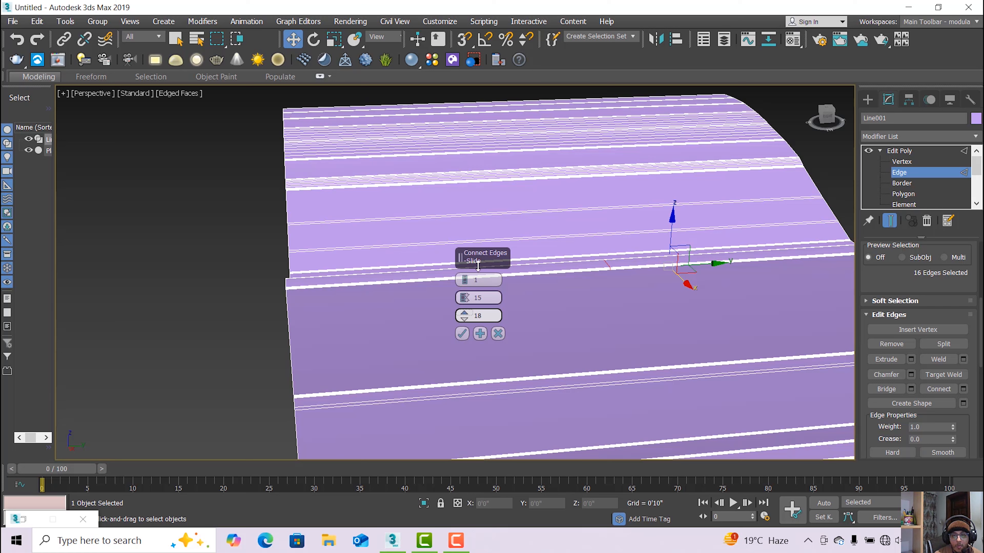
{"action": "left_click_drag", "start_coordinate": [478, 265], "coordinate": [502, 202]}
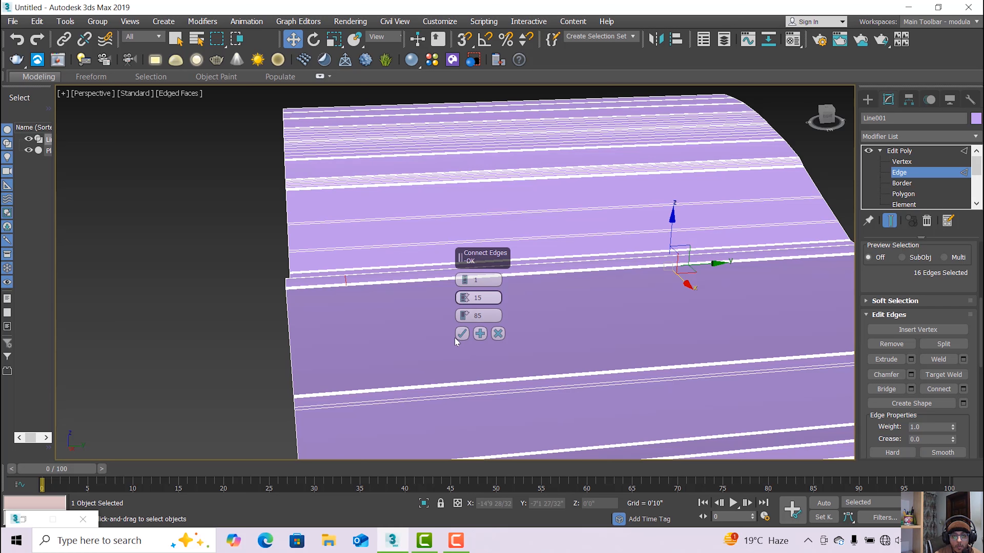
{"action": "left_click", "coordinate": [462, 334]}
Select the run of horizontal edges along the spoiler strip.
{"action": "scroll", "coordinate": [339, 293], "scroll_direction": "up", "scroll_amount": 4}
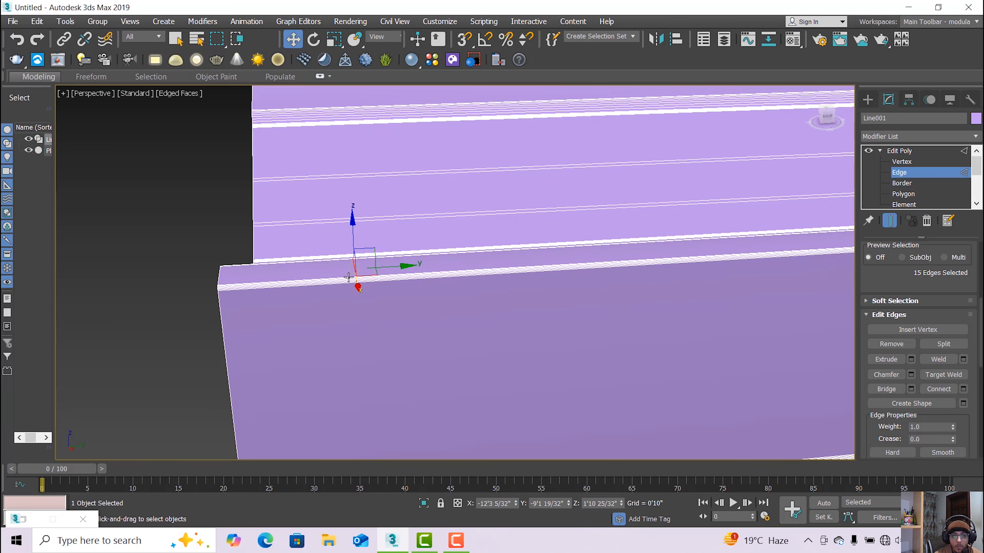
{"action": "scroll", "coordinate": [359, 331], "scroll_direction": "up", "scroll_amount": 3}
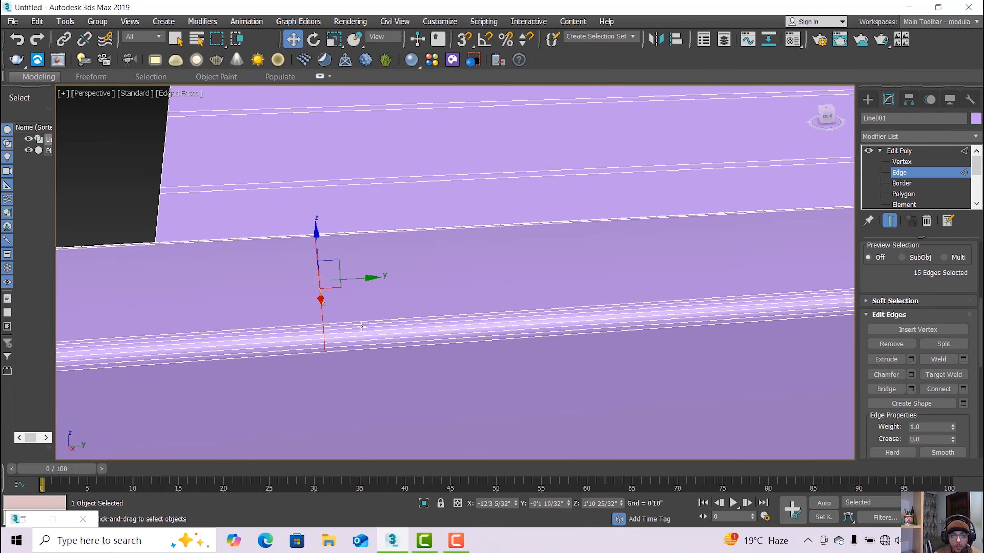
{"action": "left_click", "coordinate": [366, 378], "text": "ctrl"}
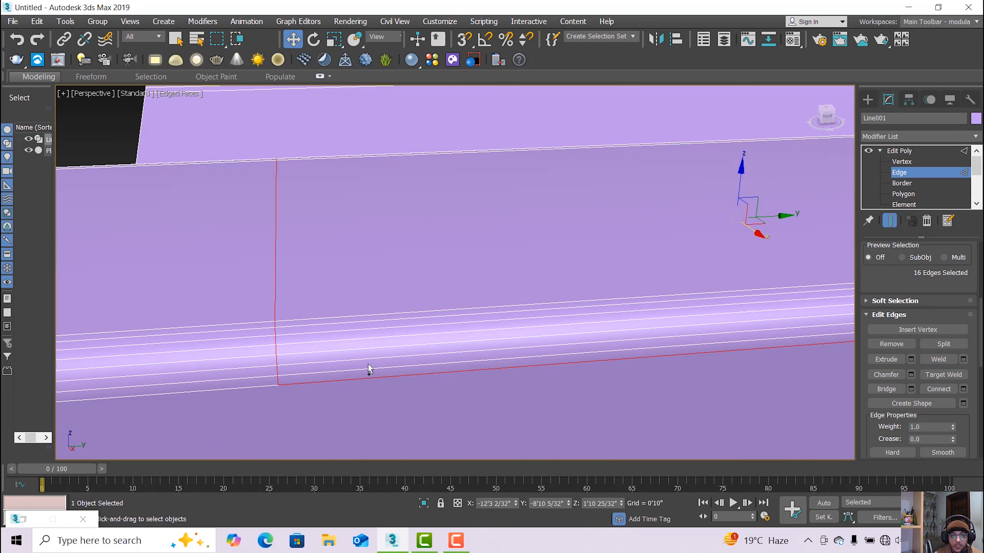
{"action": "left_click", "coordinate": [370, 367], "text": "ctrl"}
{"action": "left_click", "coordinate": [368, 357], "text": "ctrl"}
{"action": "left_click", "coordinate": [368, 348], "text": "ctrl"}
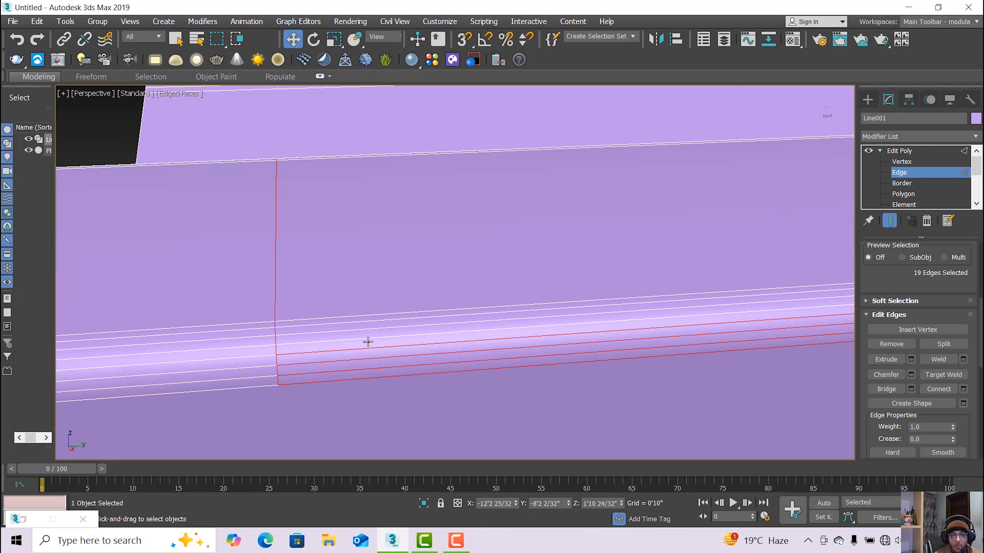
{"action": "left_click", "coordinate": [368, 340], "text": "ctrl"}
{"action": "left_click", "coordinate": [367, 333], "text": "ctrl"}
{"action": "left_click", "coordinate": [367, 326], "text": "ctrl"}
{"action": "left_click", "coordinate": [368, 319], "text": "ctrl"}
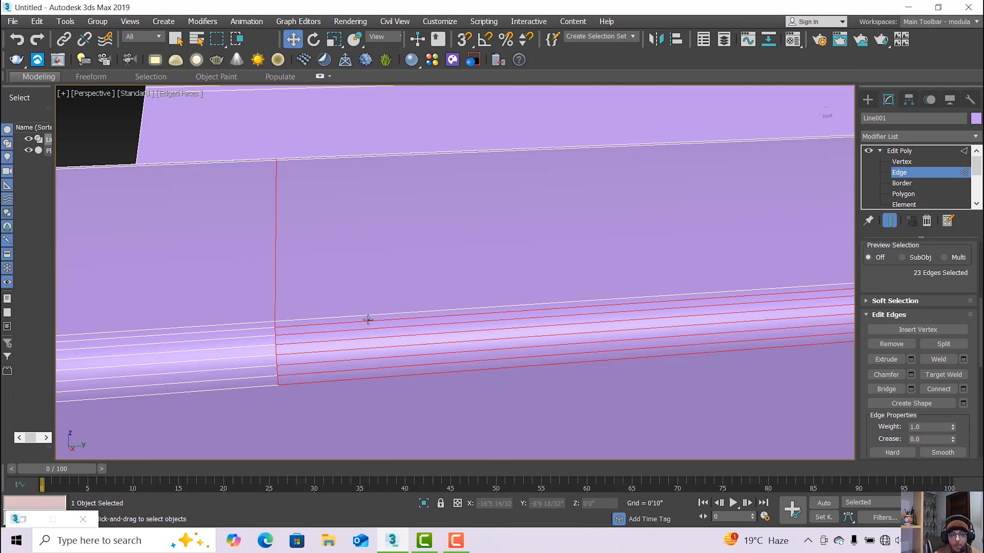
{"action": "left_click", "coordinate": [389, 316], "text": "ctrl"}
Move the view to the spoiler's corner and add eight diagonal edges.
{"action": "scroll", "coordinate": [411, 325], "scroll_direction": "down", "scroll_amount": 3}
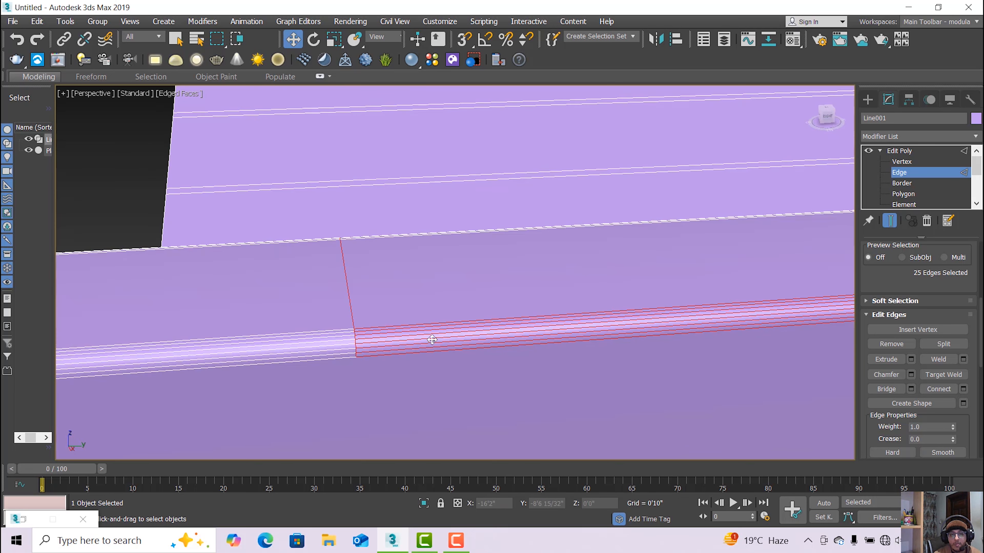
{"action": "scroll", "coordinate": [432, 339], "scroll_direction": "down", "scroll_amount": 2}
{"action": "middle_click_drag", "start_coordinate": [428, 295], "coordinate": [634, 328], "text": "alt"}
{"action": "scroll", "coordinate": [604, 273], "scroll_direction": "up", "scroll_amount": 12}
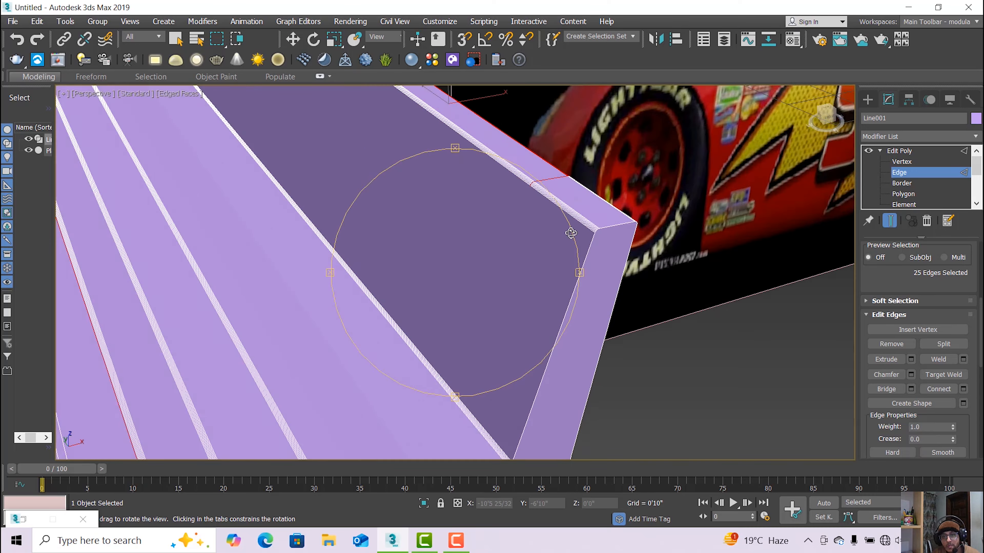
{"action": "middle_click_drag", "start_coordinate": [567, 233], "coordinate": [407, 172]}
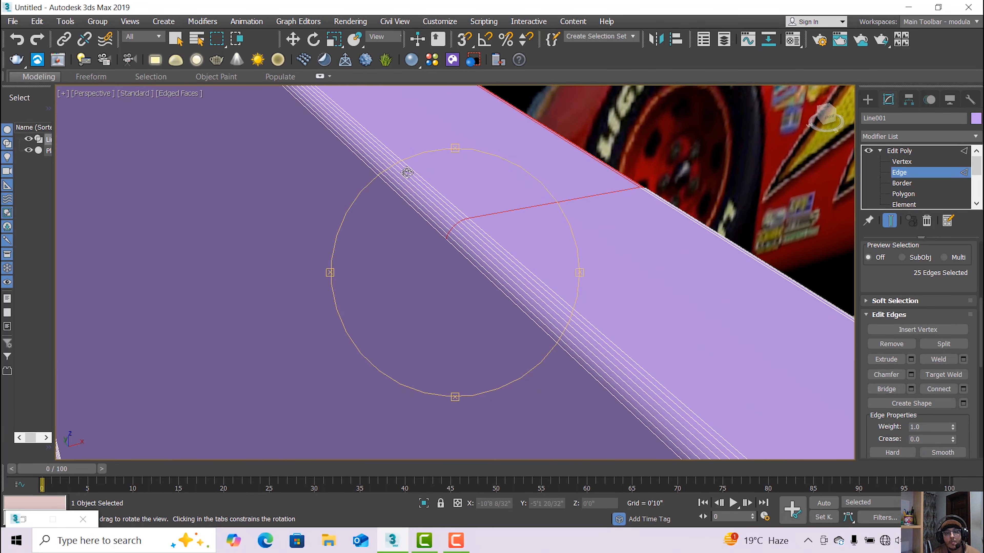
{"action": "left_click", "coordinate": [293, 40]}
{"action": "scroll", "coordinate": [341, 155], "scroll_direction": "up", "scroll_amount": 3}
{"action": "scroll", "coordinate": [483, 260], "scroll_direction": "up", "scroll_amount": 2}
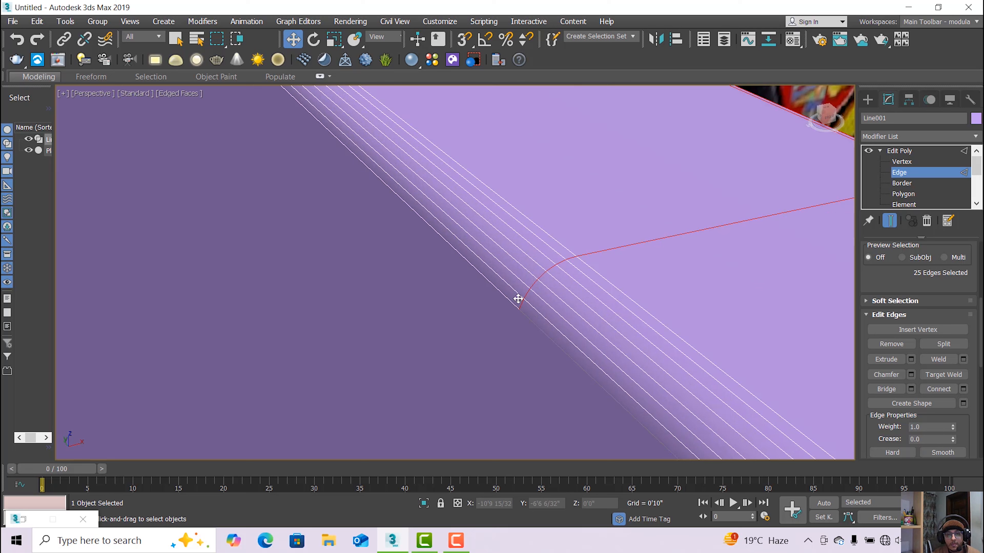
{"action": "left_click", "coordinate": [505, 297], "text": "ctrl"}
{"action": "left_click", "coordinate": [516, 287], "text": "ctrl"}
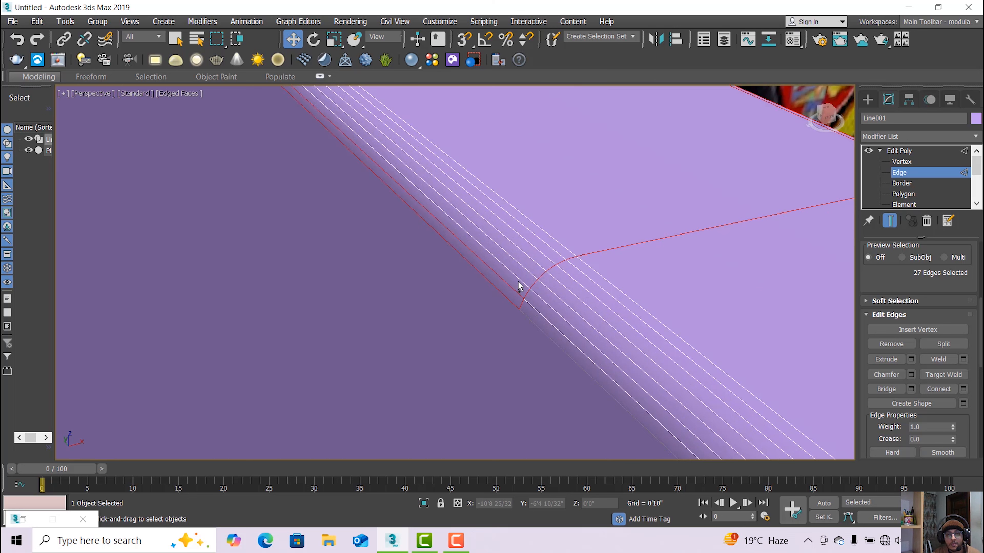
{"action": "left_click", "coordinate": [522, 278], "text": "ctrl"}
{"action": "left_click", "coordinate": [528, 271], "text": "ctrl"}
{"action": "left_click", "coordinate": [533, 263], "text": "ctrl"}
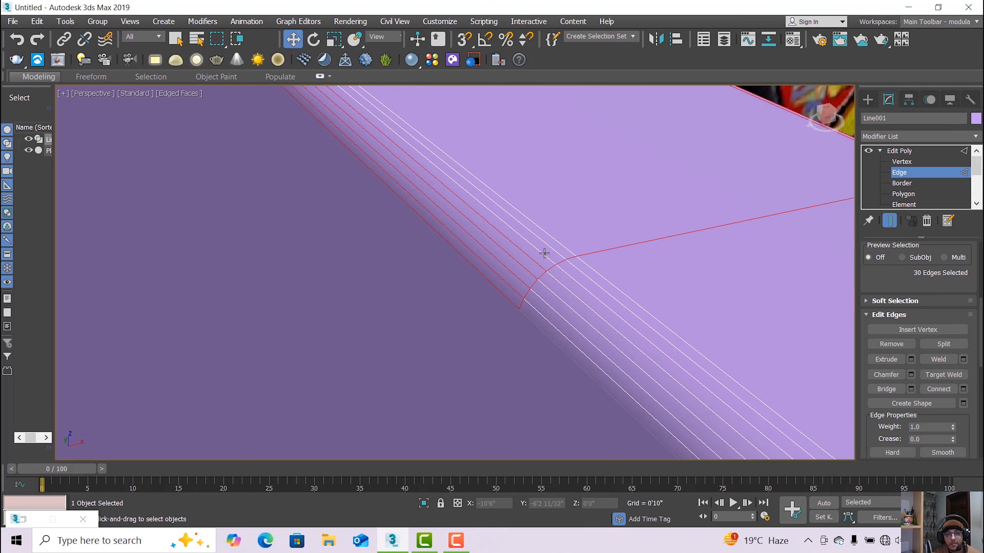
{"action": "left_click", "coordinate": [544, 253], "text": "ctrl"}
{"action": "left_click", "coordinate": [547, 249], "text": "ctrl"}
{"action": "left_click", "coordinate": [555, 242], "text": "ctrl"}
Remove the stray edge from the selection and check it from outside.
{"action": "scroll", "coordinate": [556, 242], "scroll_direction": "down", "scroll_amount": 2}
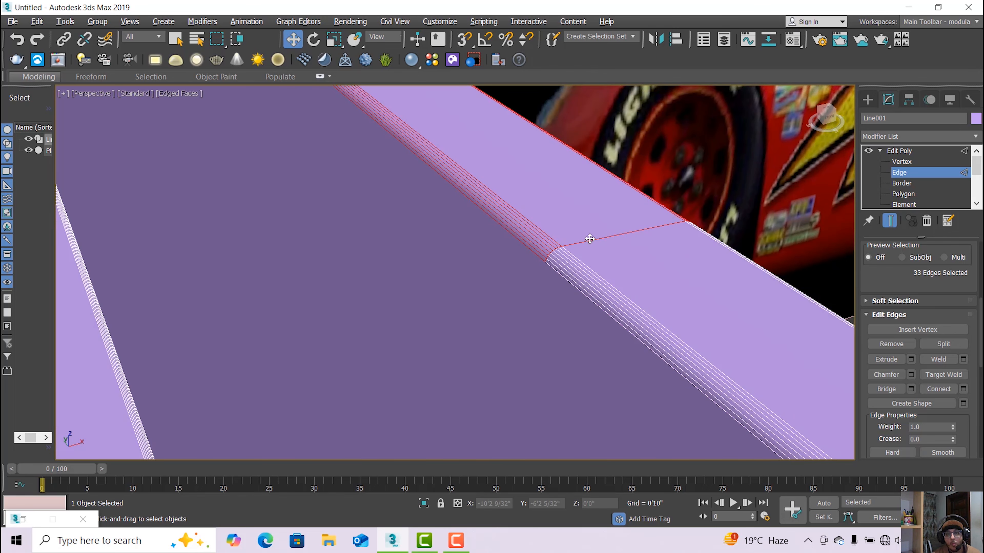
{"action": "left_click", "coordinate": [590, 239], "text": "alt"}
{"action": "middle_click_drag", "start_coordinate": [619, 243], "coordinate": [739, 311], "text": "alt"}
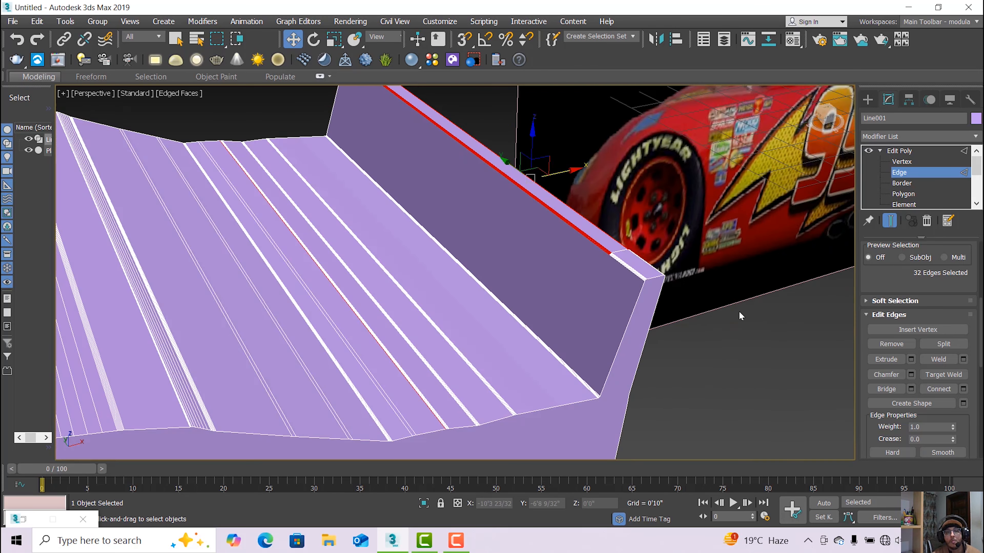
{"action": "left_click", "coordinate": [956, 518]}
{"action": "left_click_drag", "start_coordinate": [521, 314], "coordinate": [428, 307]}
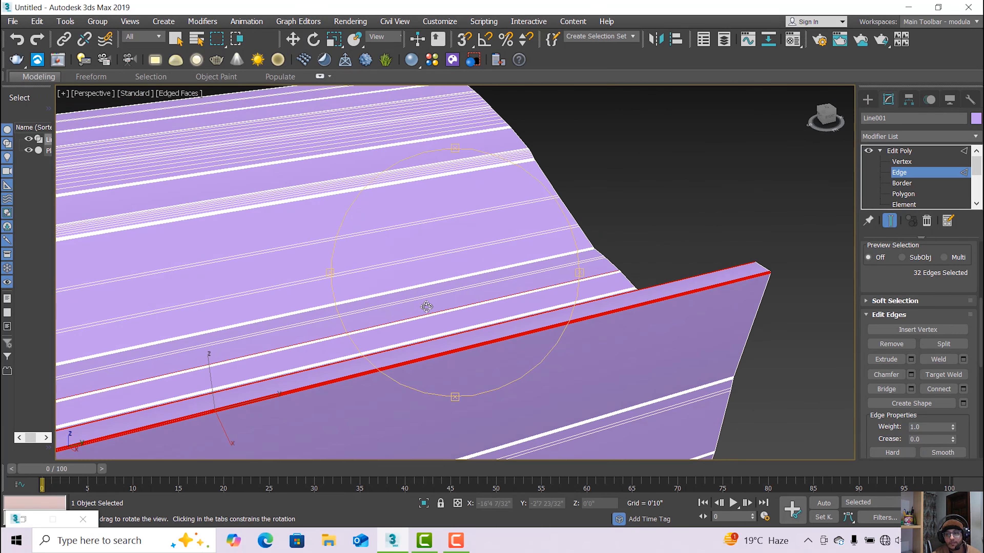
Connect the spoiler edges again with 1 segment, pinch 15, slide 85.
{"action": "left_click", "coordinate": [963, 390]}
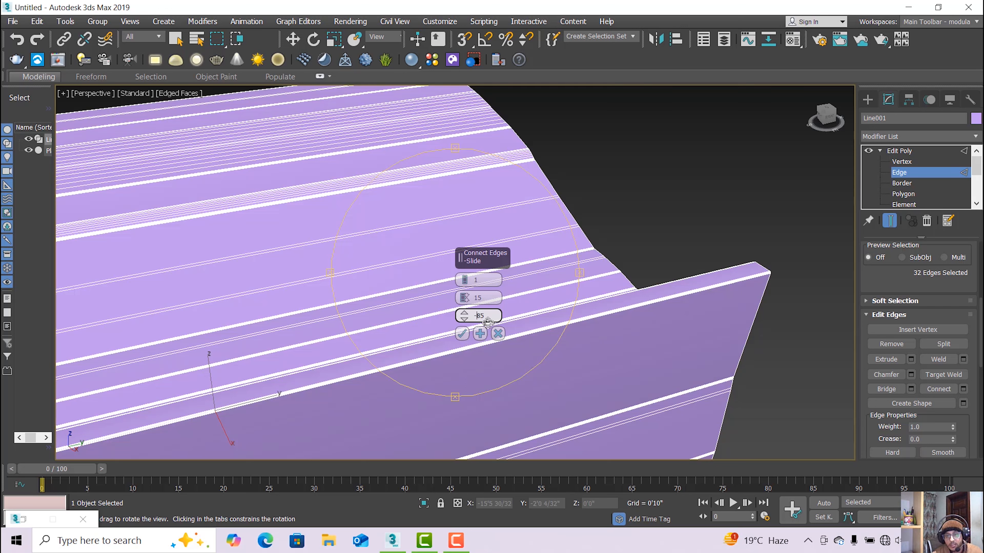
{"action": "left_click", "coordinate": [462, 334]}
{"action": "middle_click_drag", "start_coordinate": [433, 354], "coordinate": [432, 353], "text": "alt"}
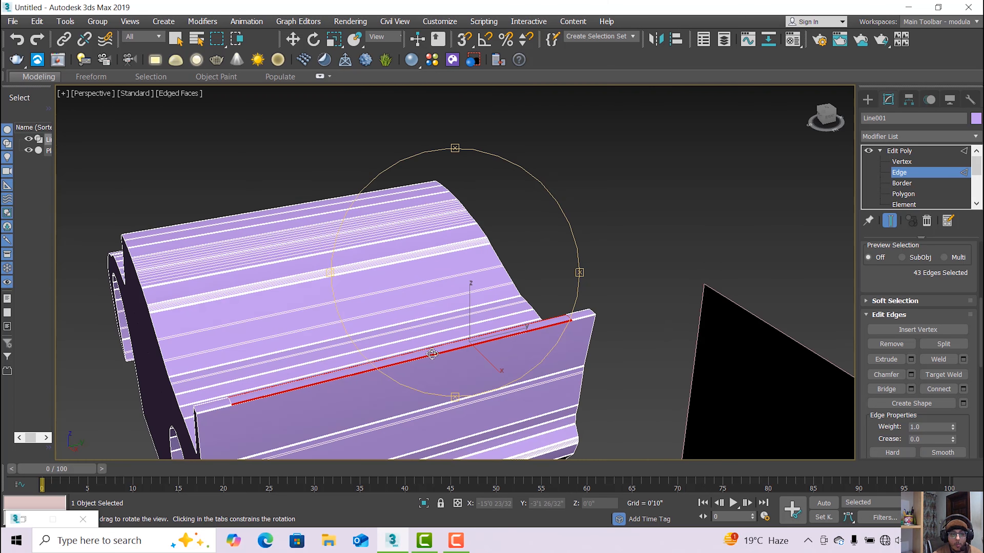
Go to Vertex level with the Move tool and view the body from above.
{"action": "key", "text": "w"}
{"action": "key", "text": "4"}
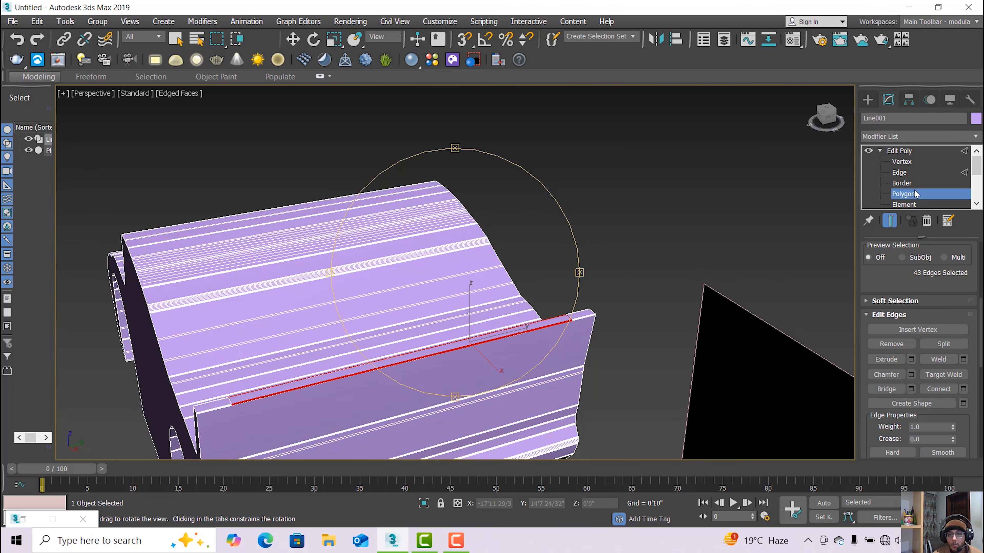
{"action": "key", "text": "ctrl+r"}
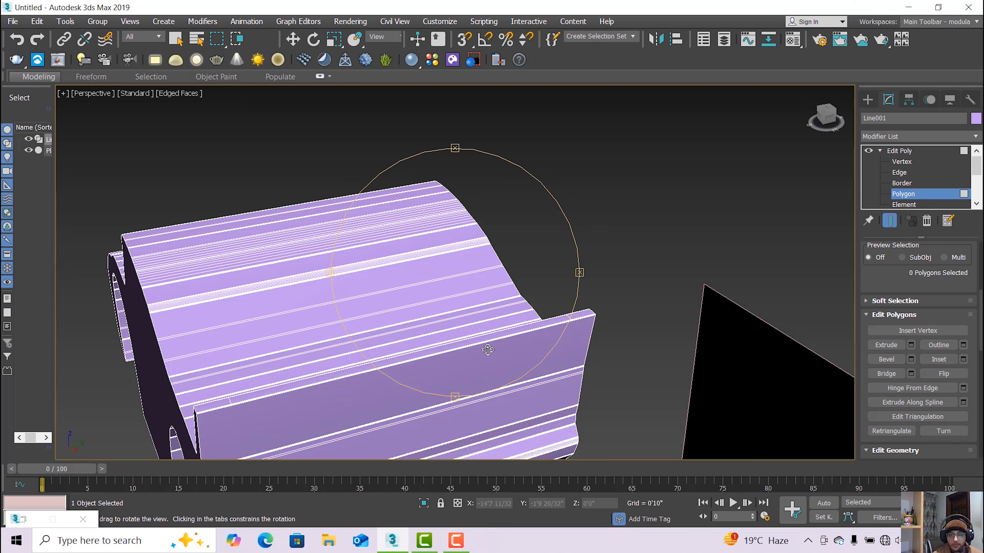
{"action": "left_click_drag", "start_coordinate": [492, 349], "coordinate": [480, 332]}
{"action": "left_click", "coordinate": [902, 162]}
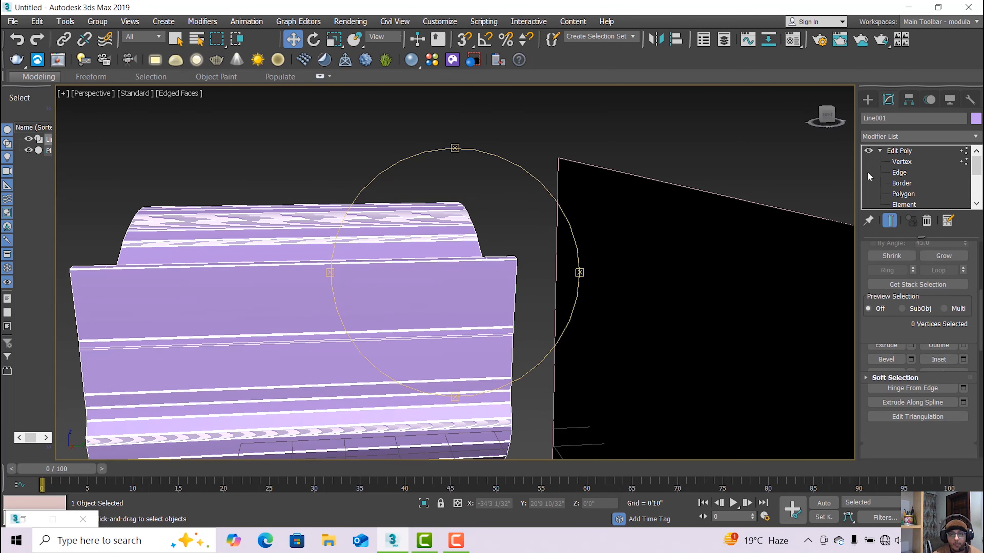
{"action": "key", "text": "w"}
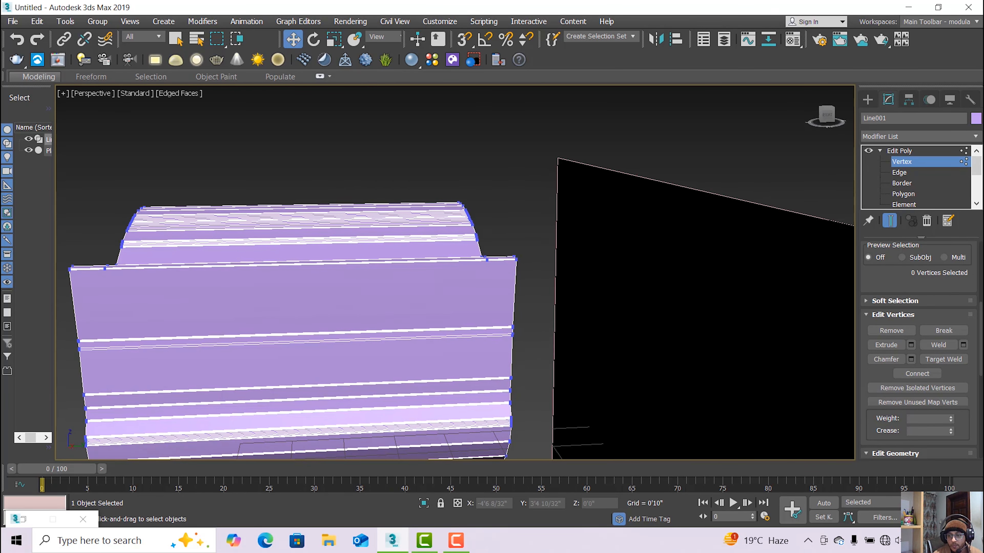
{"action": "key", "text": "ctrl+r"}
{"action": "scroll", "coordinate": [365, 324], "scroll_direction": "down", "scroll_amount": 2}
{"action": "left_click_drag", "start_coordinate": [375, 324], "coordinate": [446, 352]}
{"action": "scroll", "coordinate": [341, 343], "scroll_direction": "up", "scroll_amount": 2}
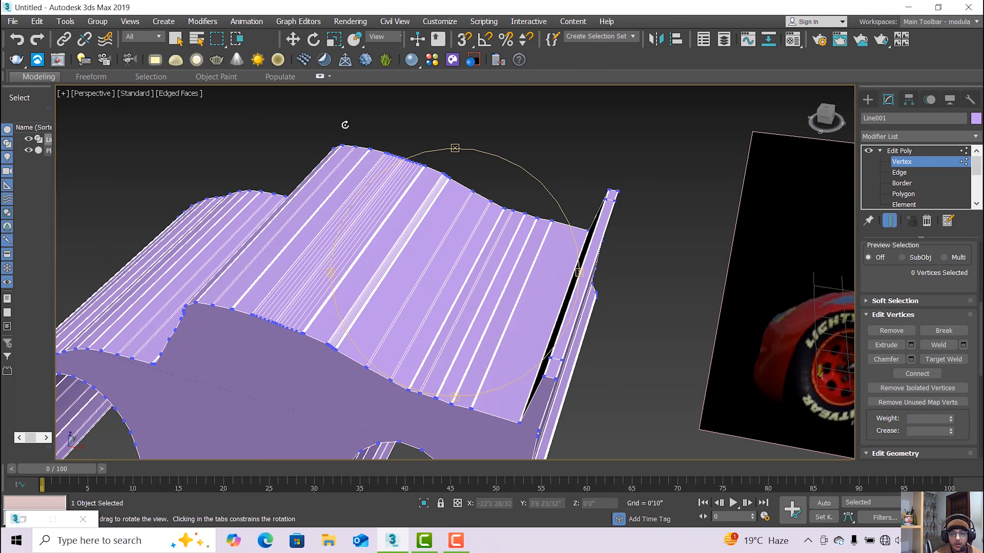
{"action": "key", "text": "w"}
{"action": "scroll", "coordinate": [550, 336], "scroll_direction": "up", "scroll_amount": 2}
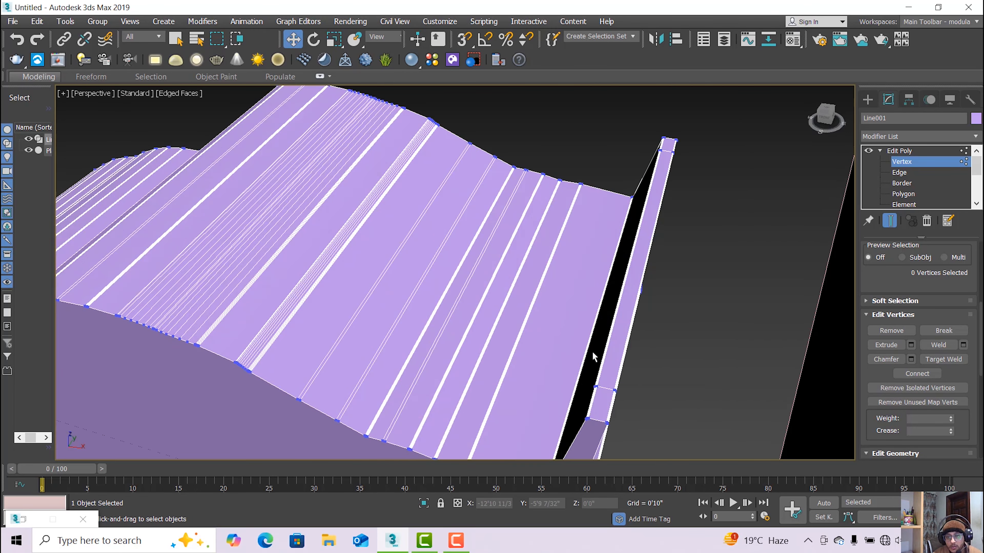
Marquee-select the vertices along the body's rear ledge.
{"action": "left_click_drag", "start_coordinate": [639, 404], "coordinate": [639, 404]}
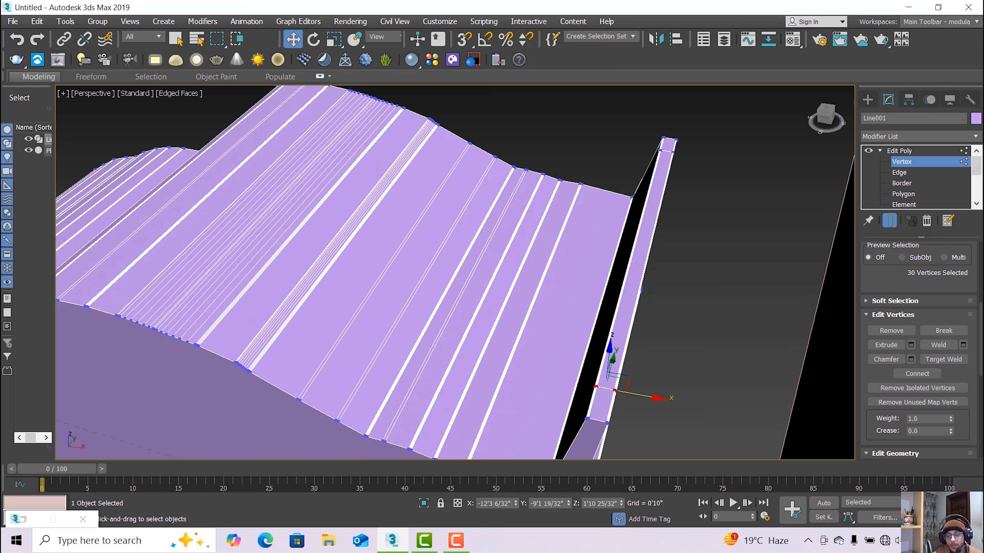
{"action": "key", "text": "ctrl+r"}
{"action": "left_click_drag", "start_coordinate": [551, 329], "coordinate": [483, 330]}
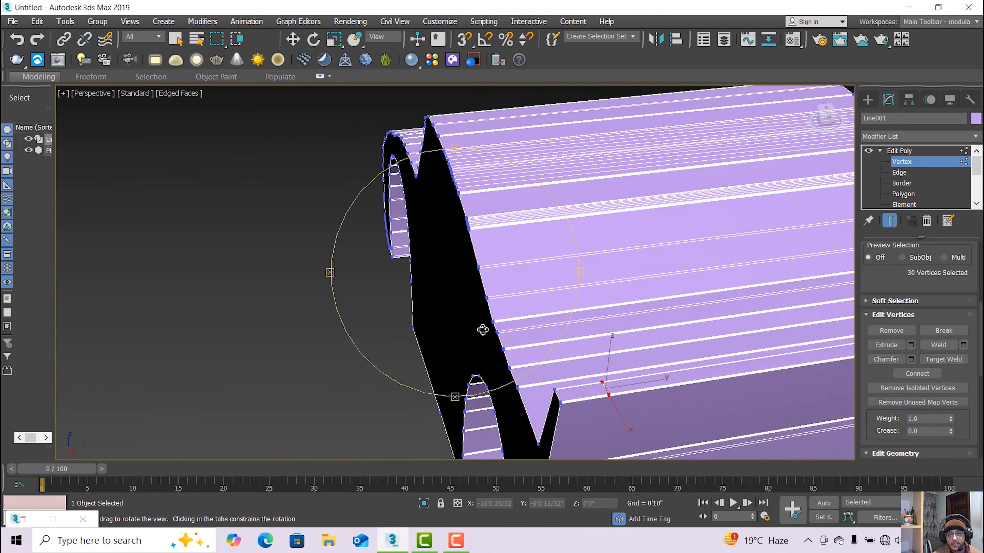
{"action": "scroll", "coordinate": [488, 327], "scroll_direction": "down", "scroll_amount": 3}
{"action": "middle_click_drag", "start_coordinate": [519, 302], "coordinate": [320, 313]}
{"action": "left_click_drag", "start_coordinate": [320, 314], "coordinate": [440, 303]}
{"action": "left_click_drag", "start_coordinate": [371, 229], "coordinate": [382, 163]}
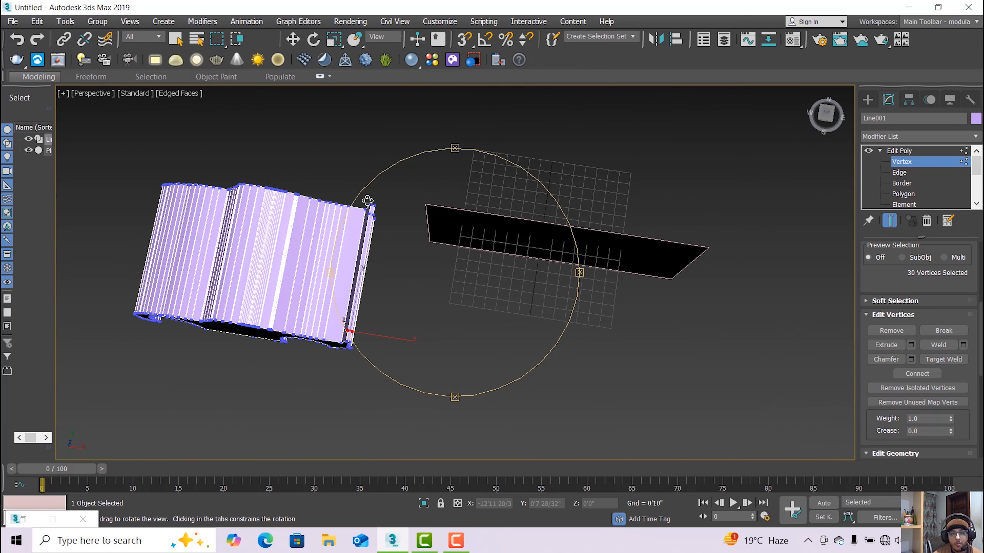
{"action": "scroll", "coordinate": [383, 154], "scroll_direction": "up", "scroll_amount": 5}
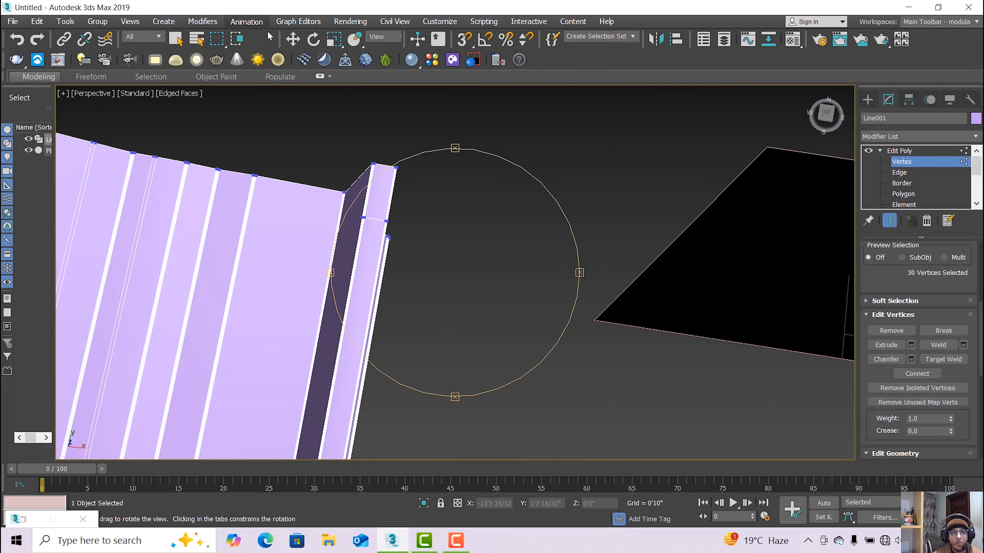
{"action": "left_click", "coordinate": [293, 38]}
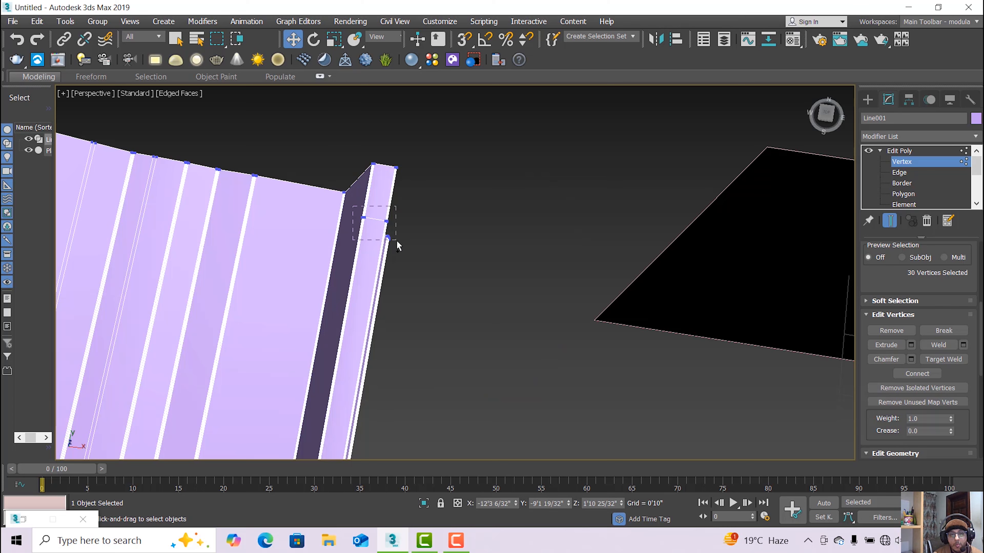
{"action": "left_click_drag", "start_coordinate": [397, 244], "coordinate": [398, 246]}
Deselect the lower corner vertices, leaving 46 ledge vertices selected.
{"action": "key", "text": "ctrl+r"}
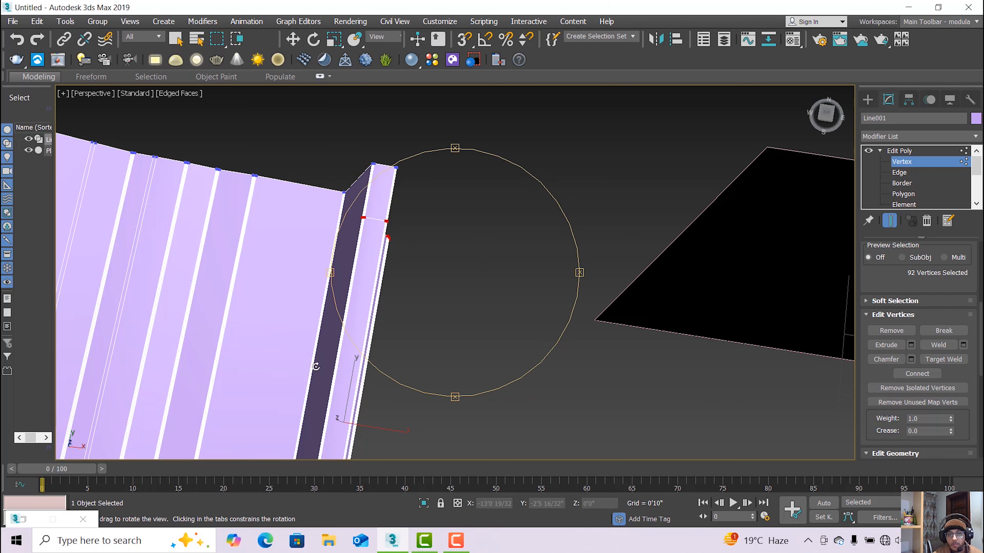
{"action": "left_click_drag", "start_coordinate": [428, 321], "coordinate": [380, 272]}
{"action": "scroll", "coordinate": [380, 272], "scroll_direction": "up", "scroll_amount": 6}
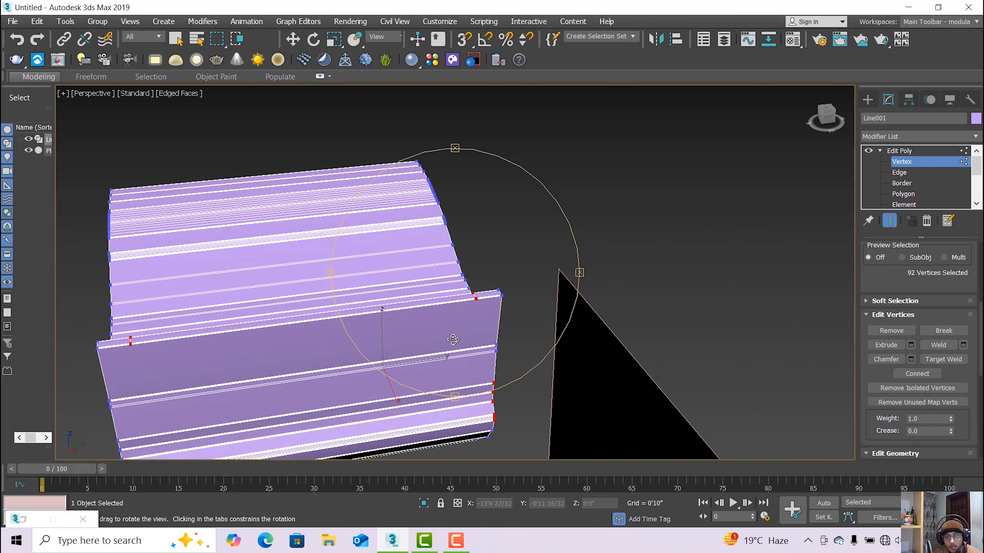
{"action": "left_click", "coordinate": [293, 38]}
{"action": "middle_click_drag", "start_coordinate": [416, 346], "coordinate": [419, 256]}
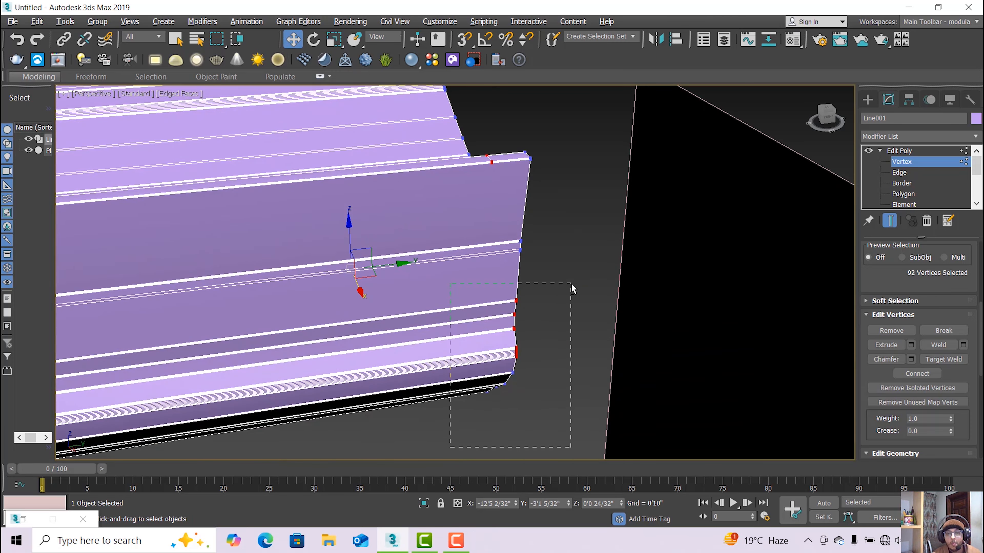
{"action": "left_click_drag", "start_coordinate": [571, 285], "coordinate": [572, 286], "text": "alt"}
{"action": "scroll", "coordinate": [351, 285], "scroll_direction": "down", "scroll_amount": 3}
{"action": "scroll", "coordinate": [265, 214], "scroll_direction": "up", "scroll_amount": 2}
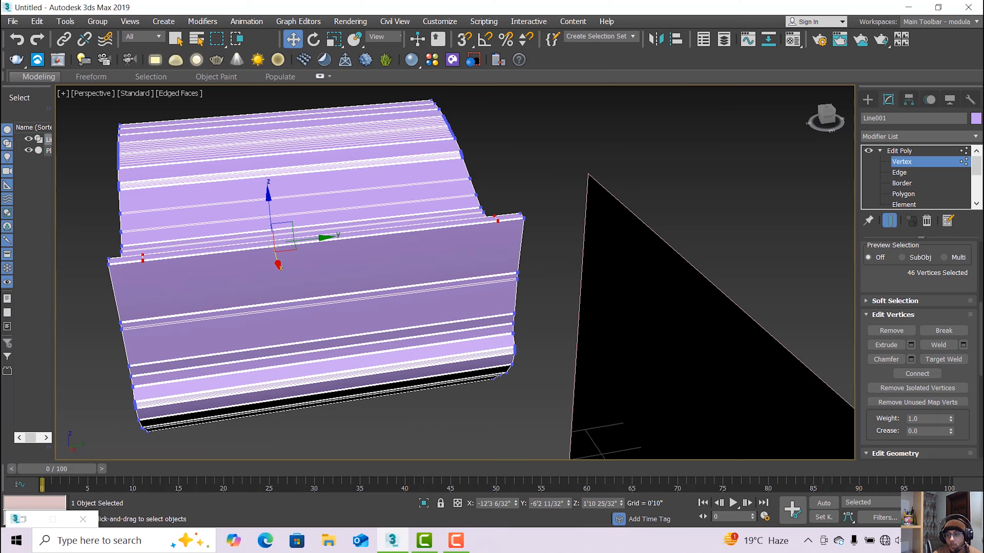
{"action": "middle_click_drag", "start_coordinate": [486, 343], "coordinate": [518, 443], "text": "alt"}
Shift the selected ledge vertices slightly backward along Y.
{"action": "key", "text": "alt+w"}
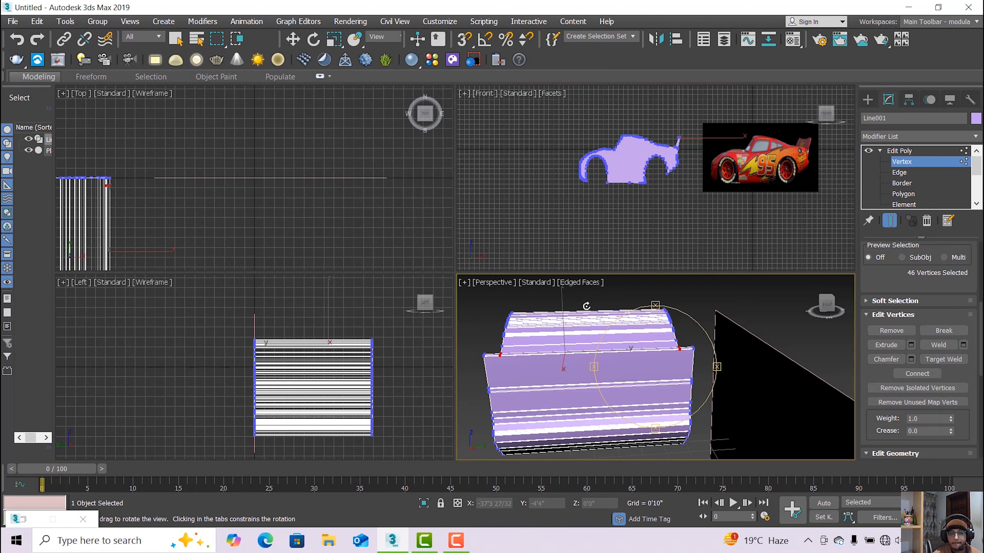
{"action": "left_click", "coordinate": [293, 39]}
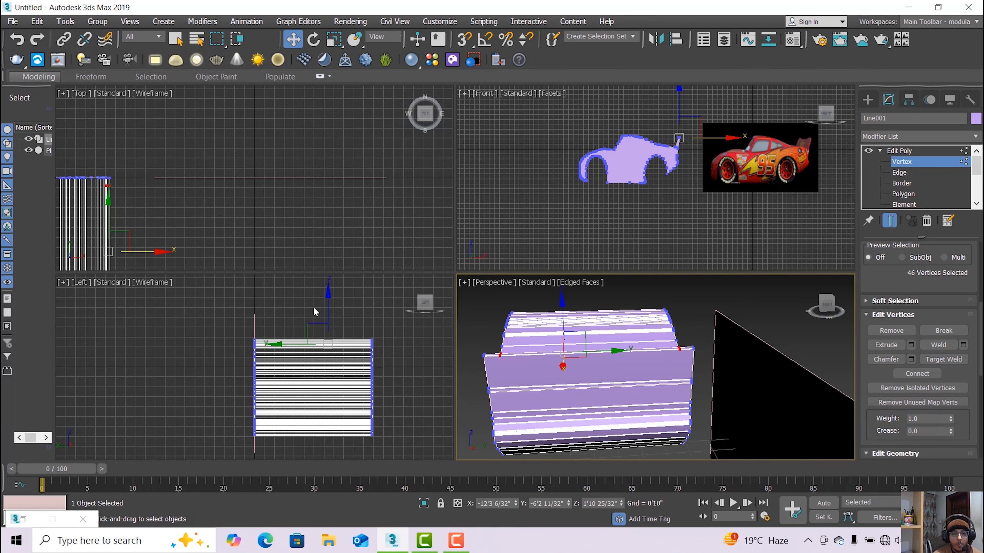
{"action": "scroll", "coordinate": [314, 307], "scroll_direction": "down", "scroll_amount": 3}
{"action": "scroll", "coordinate": [314, 317], "scroll_direction": "up", "scroll_amount": 5}
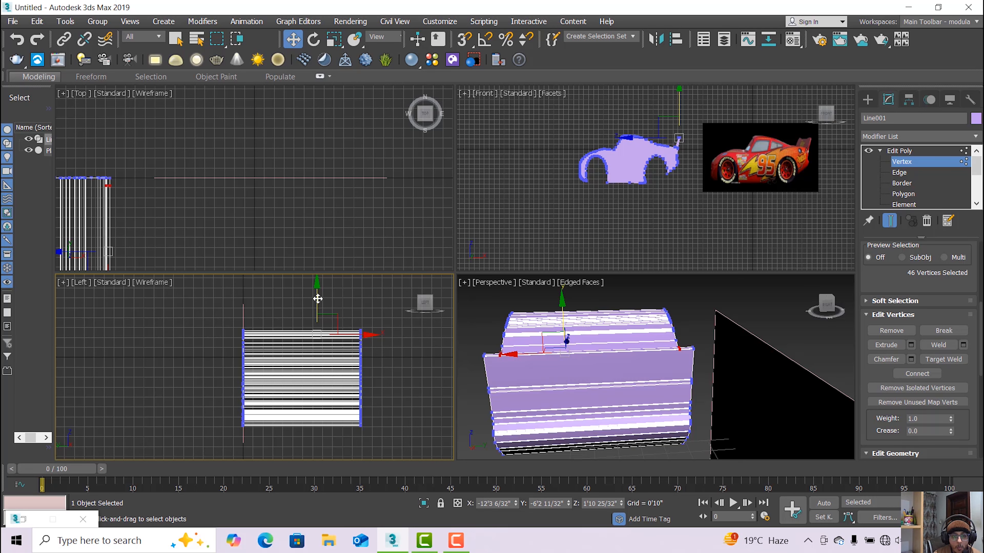
{"action": "left_click_drag", "start_coordinate": [318, 300], "coordinate": [320, 302]}
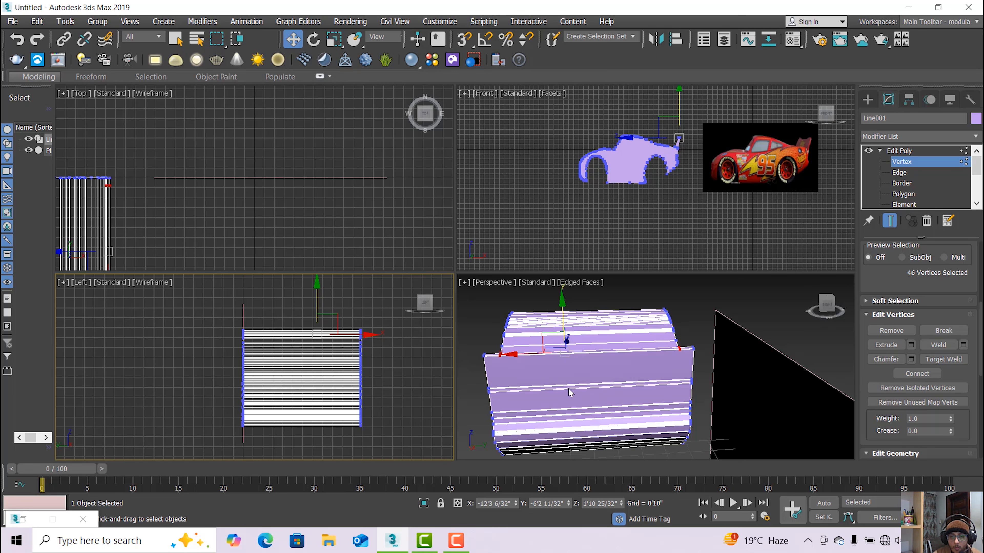
Orbit and pan the perspective view to inspect the rear wall and its slanted side.
{"action": "key", "text": "alt+w"}
{"action": "key", "text": "ctrl+r"}
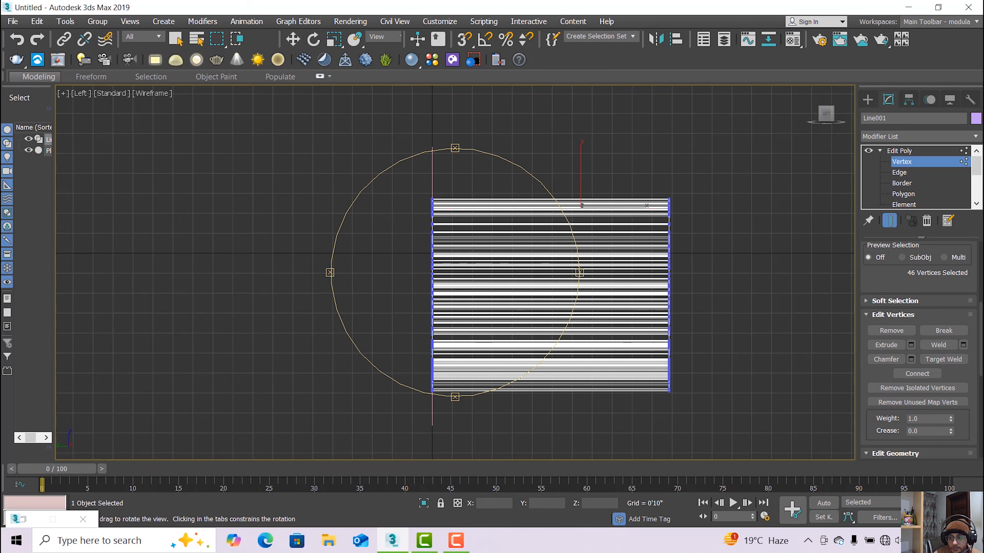
{"action": "key", "text": "alt+w"}
{"action": "right_click", "coordinate": [770, 412]}
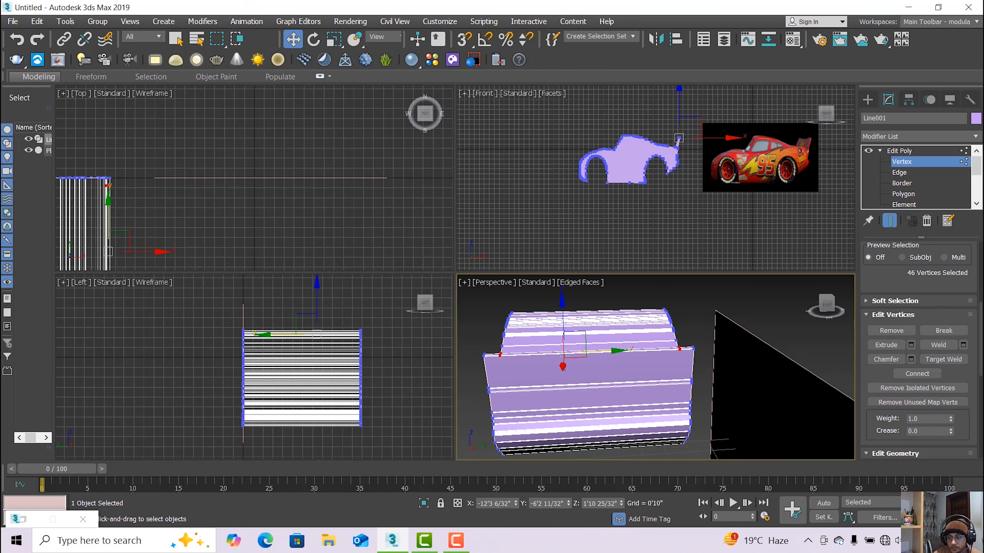
{"action": "key", "text": "alt+w"}
{"action": "key", "text": "ctrl+r"}
{"action": "left_click_drag", "start_coordinate": [450, 378], "coordinate": [455, 339]}
{"action": "scroll", "coordinate": [436, 342], "scroll_direction": "up", "scroll_amount": 4}
{"action": "middle_click_drag", "start_coordinate": [454, 339], "coordinate": [453, 400]}
{"action": "scroll", "coordinate": [491, 324], "scroll_direction": "up", "scroll_amount": 1}
{"action": "scroll", "coordinate": [489, 324], "scroll_direction": "up", "scroll_amount": 1}
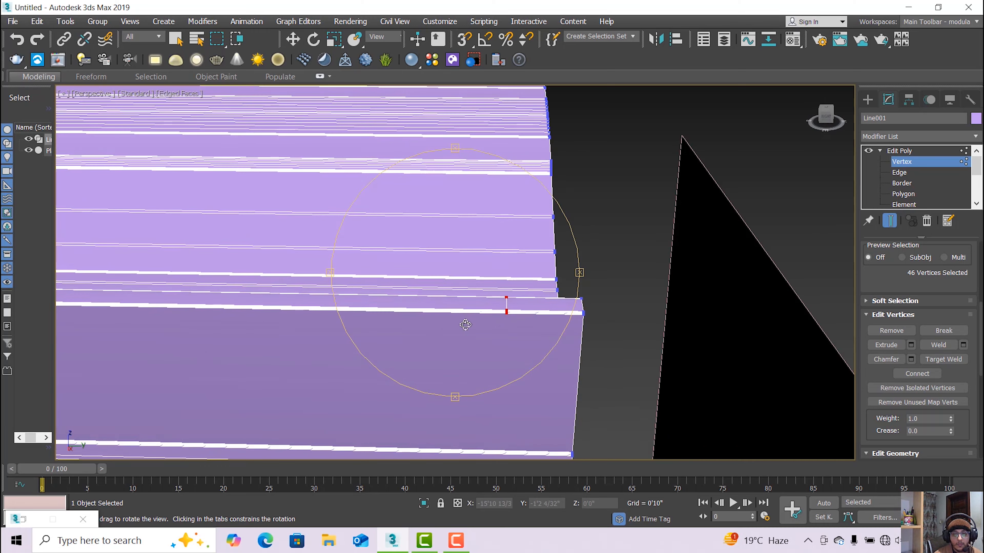
{"action": "scroll", "coordinate": [464, 325], "scroll_direction": "down", "scroll_amount": 1}
{"action": "middle_click_drag", "start_coordinate": [448, 325], "coordinate": [495, 334]}
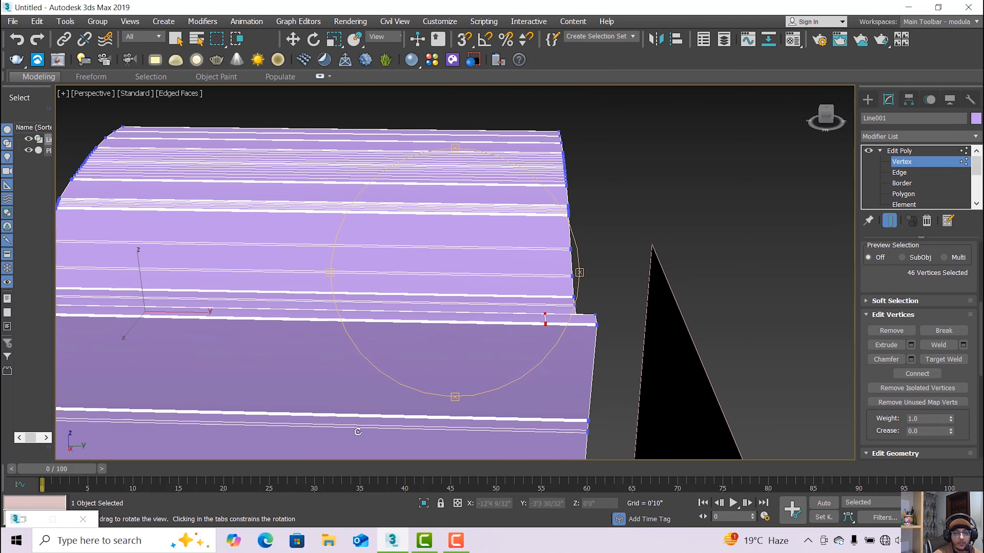
{"action": "left_click_drag", "start_coordinate": [378, 320], "coordinate": [543, 332]}
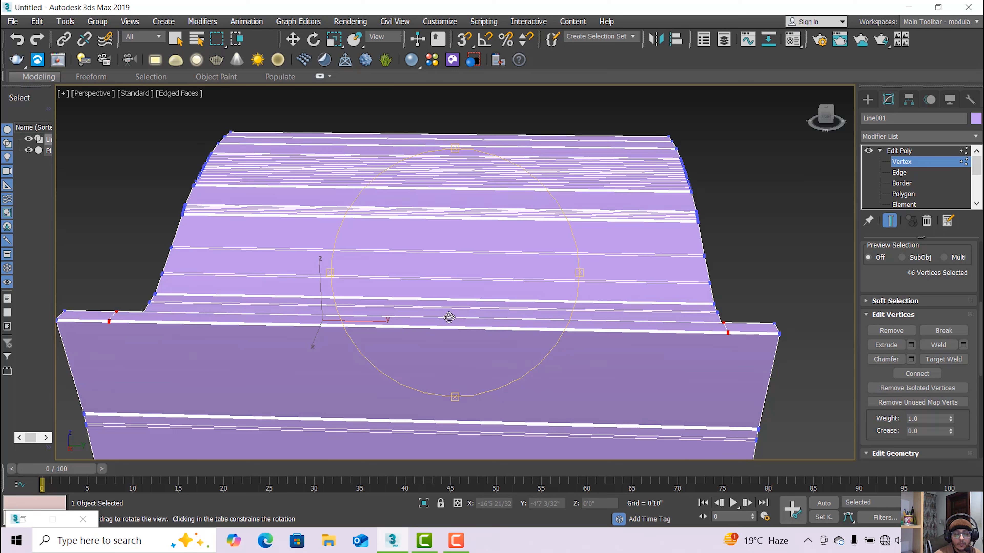
Lower the ledge vertices along Z to form the spoiler lip.
{"action": "left_click", "coordinate": [293, 38]}
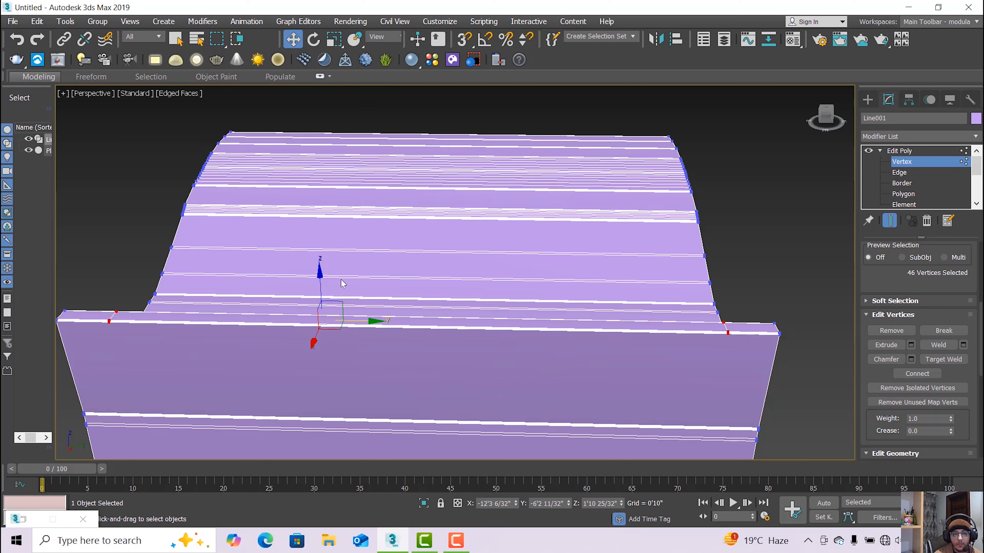
{"action": "left_click_drag", "start_coordinate": [319, 275], "coordinate": [319, 306]}
{"action": "key", "text": "ctrl+r"}
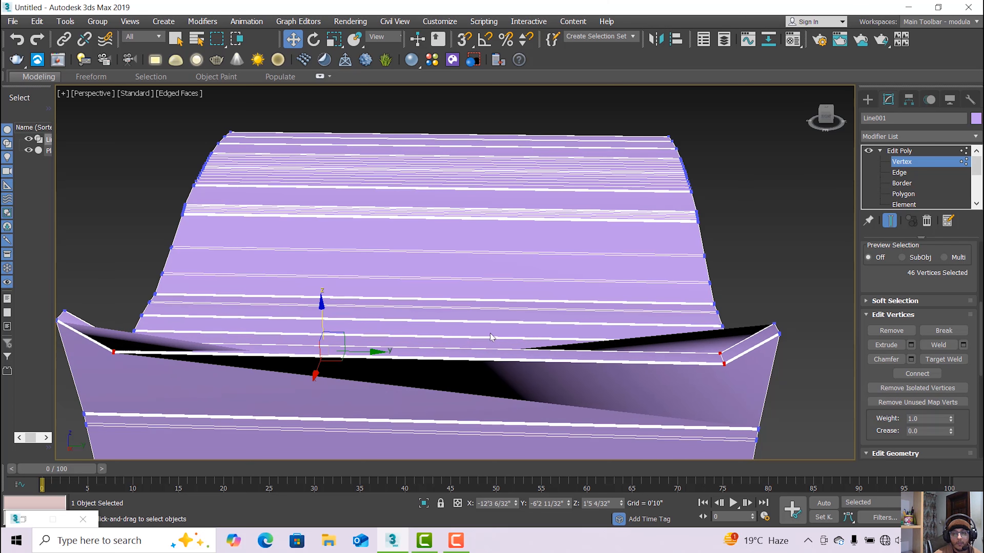
{"action": "left_click_drag", "start_coordinate": [500, 357], "coordinate": [454, 328]}
At Polygon level, select the polygon strip along the spoiler's top edge.
{"action": "left_click", "coordinate": [903, 194]}
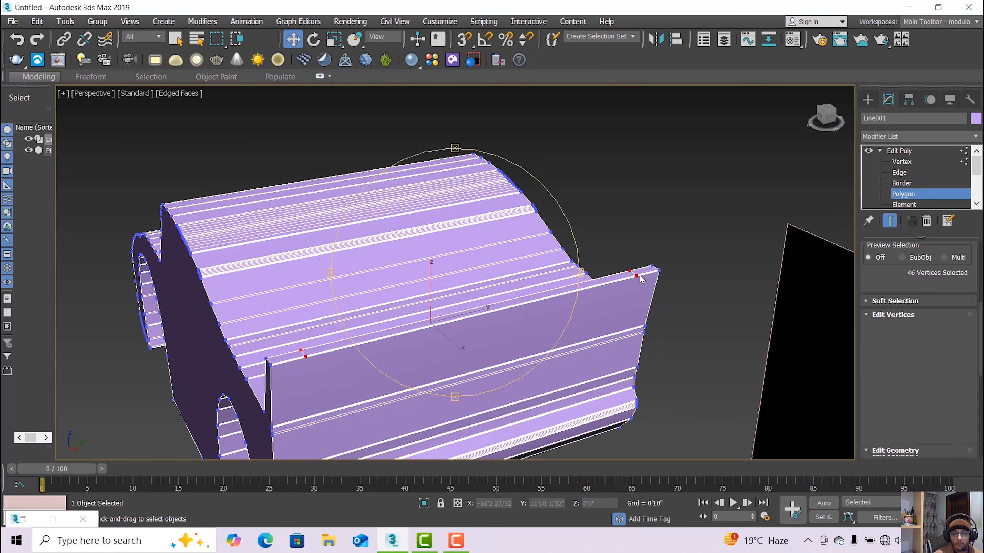
{"action": "key", "text": "w"}
{"action": "left_click", "coordinate": [290, 358]}
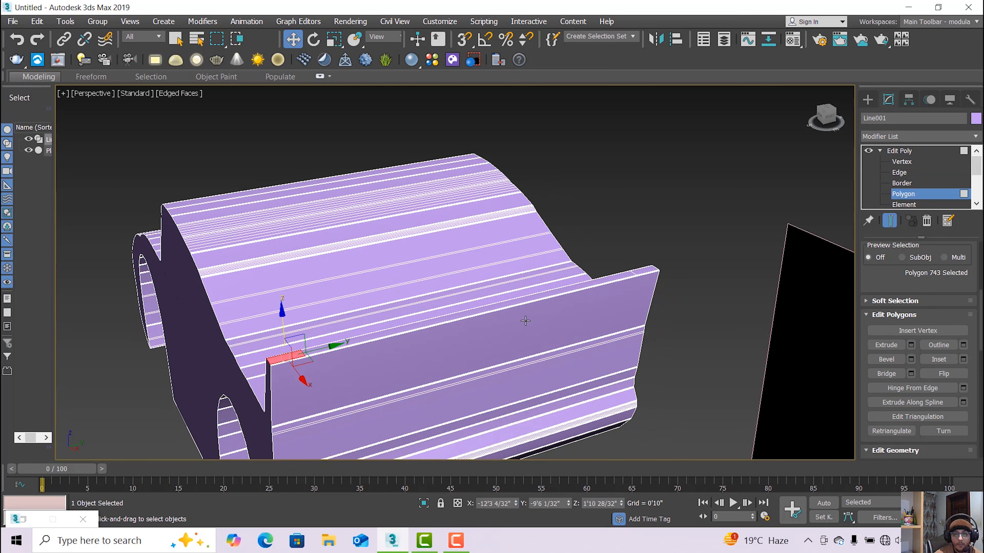
{"action": "left_click", "coordinate": [647, 270], "text": "ctrl"}
{"action": "left_click", "coordinate": [562, 285], "text": "ctrl"}
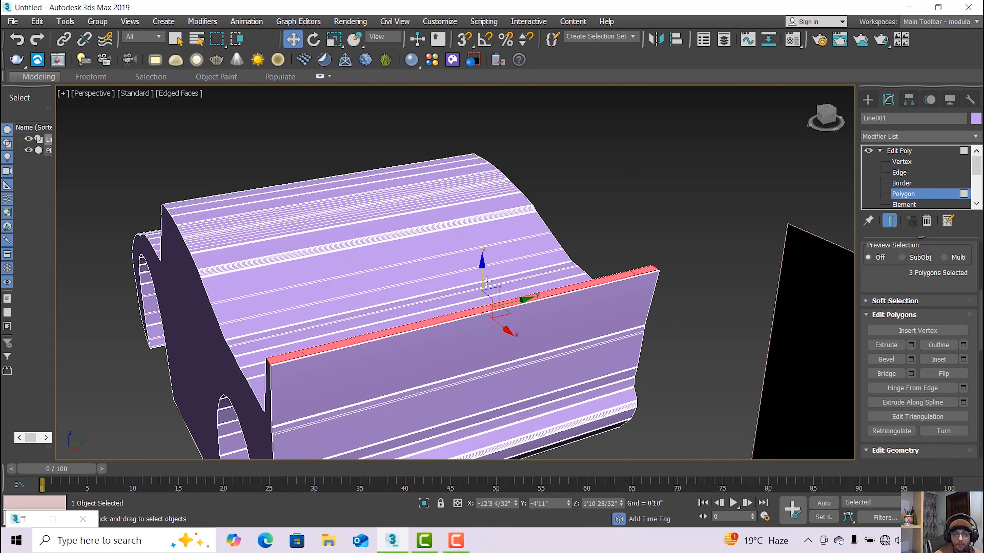
{"action": "left_click", "coordinate": [483, 269]}
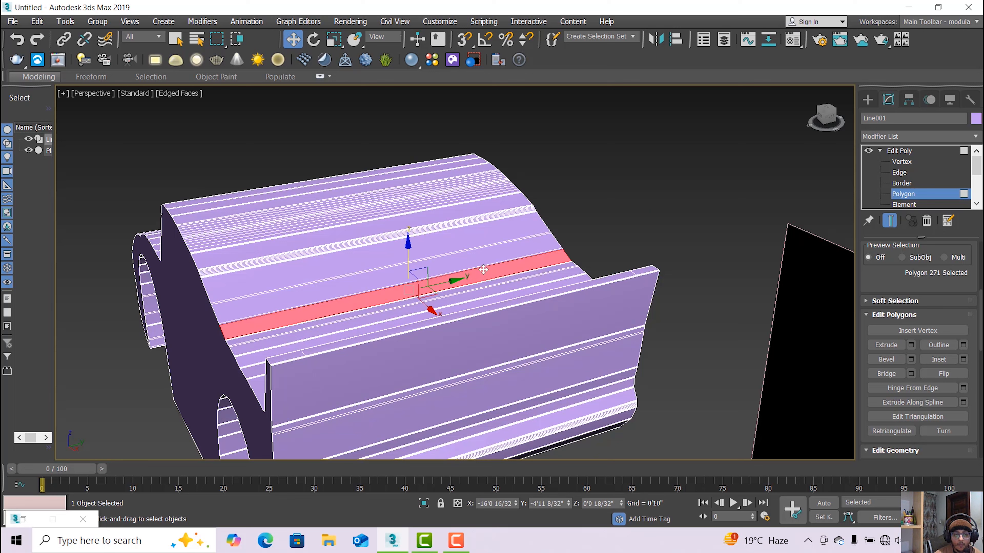
{"action": "key", "text": "ctrl+z"}
{"action": "left_click", "coordinate": [394, 331]}
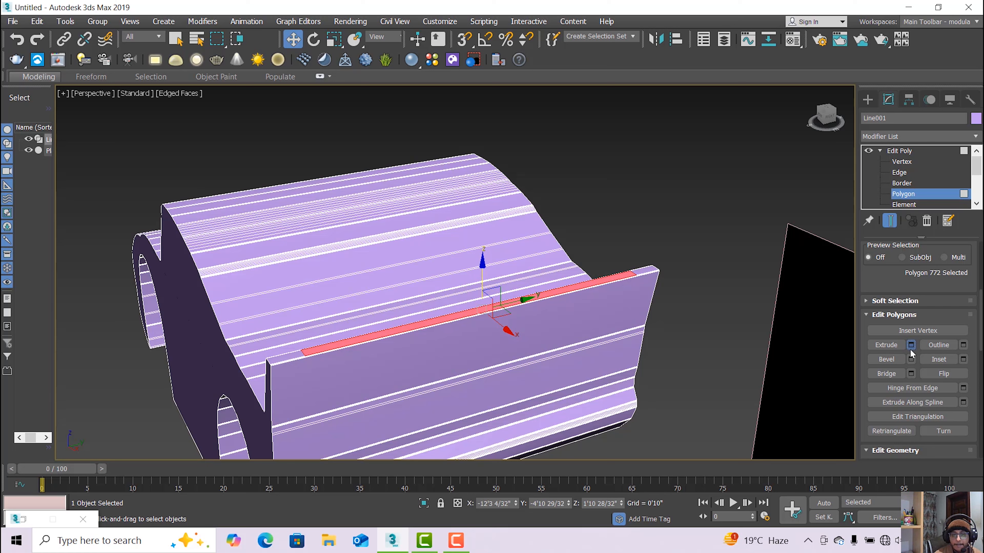
Trial an inward strip extrusion By Polygon and along normals to -0'1 19/32", then cancel it.
{"action": "left_click", "coordinate": [911, 346]}
{"action": "left_click", "coordinate": [477, 280]}
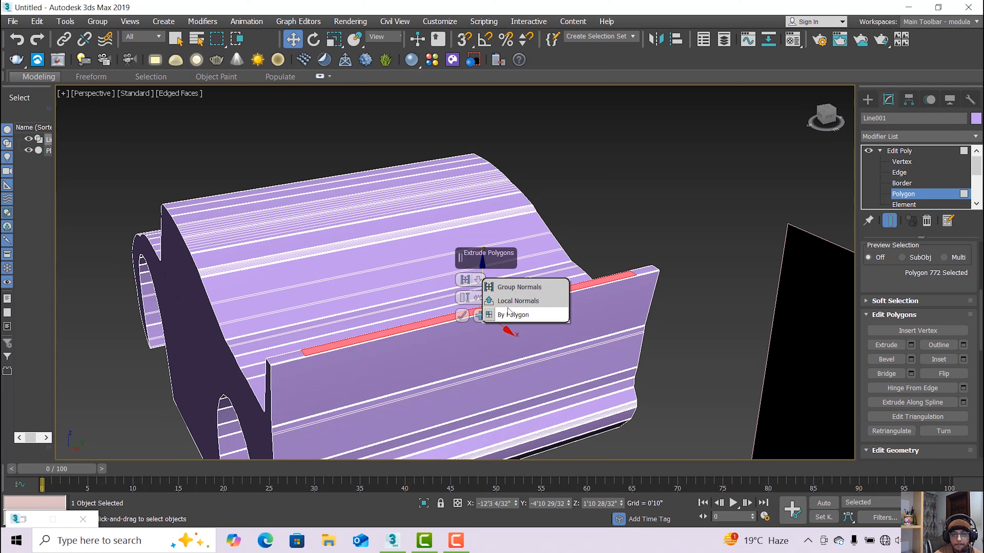
{"action": "left_click", "coordinate": [509, 314]}
{"action": "left_click_drag", "start_coordinate": [468, 300], "coordinate": [471, 290]}
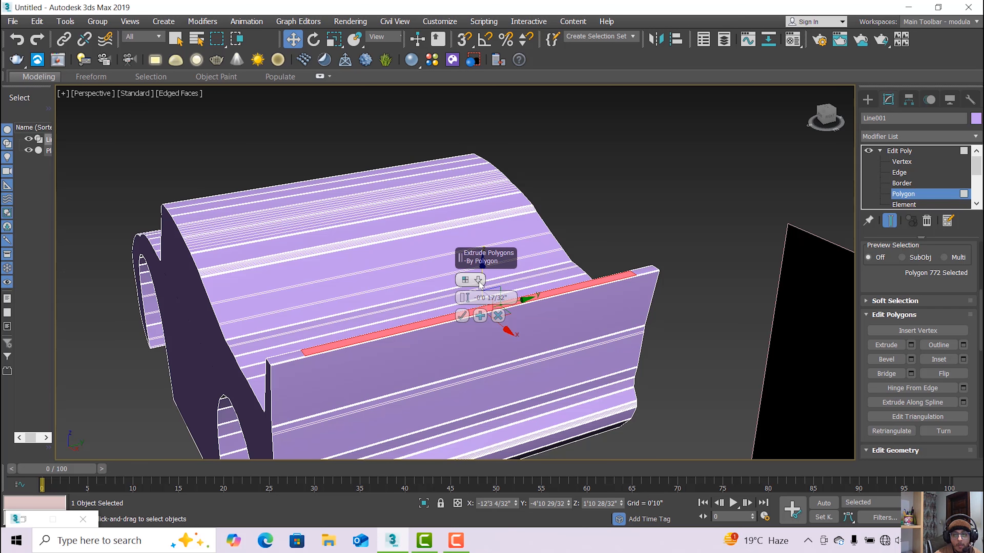
{"action": "left_click", "coordinate": [479, 281]}
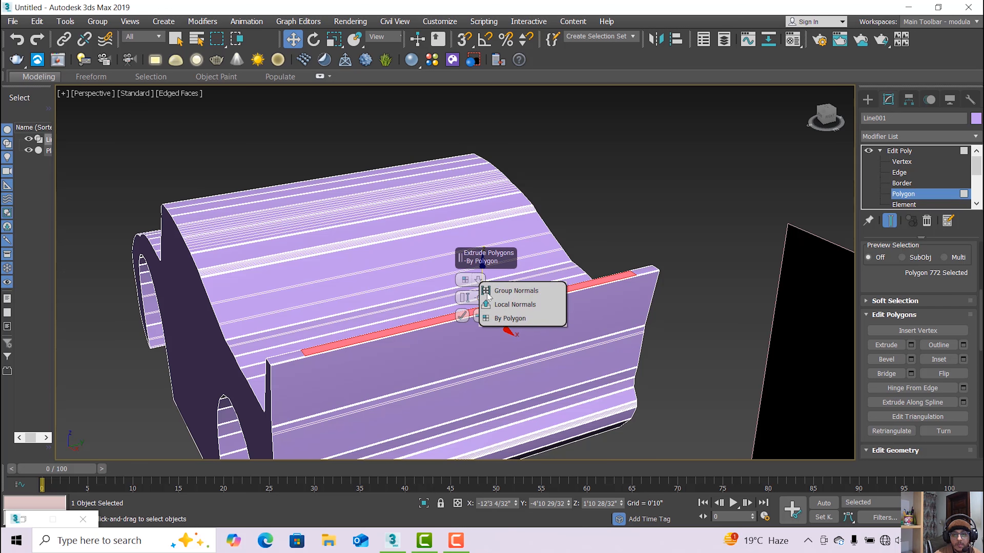
{"action": "left_click", "coordinate": [471, 303]}
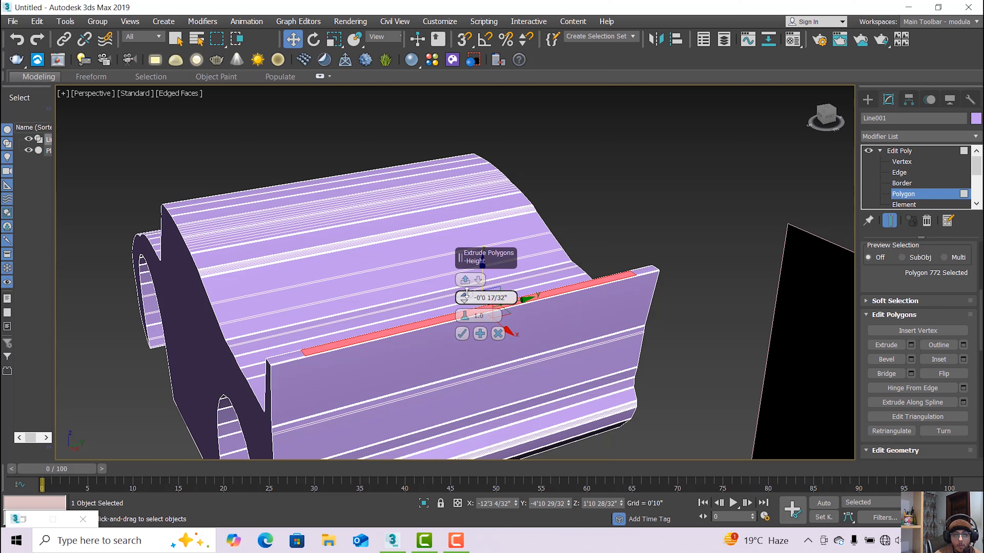
{"action": "left_click_drag", "start_coordinate": [467, 294], "coordinate": [469, 298]}
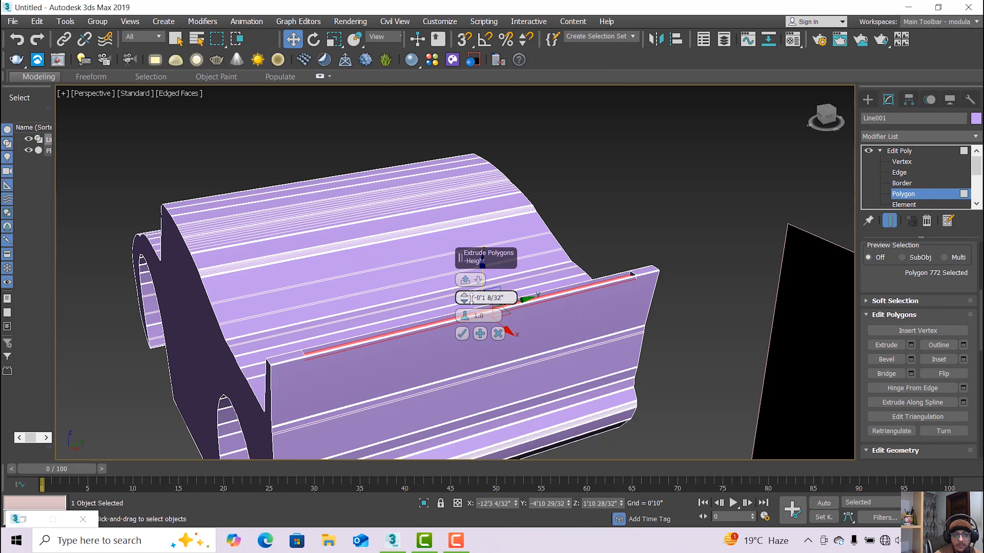
{"action": "left_click_drag", "start_coordinate": [471, 299], "coordinate": [472, 301]}
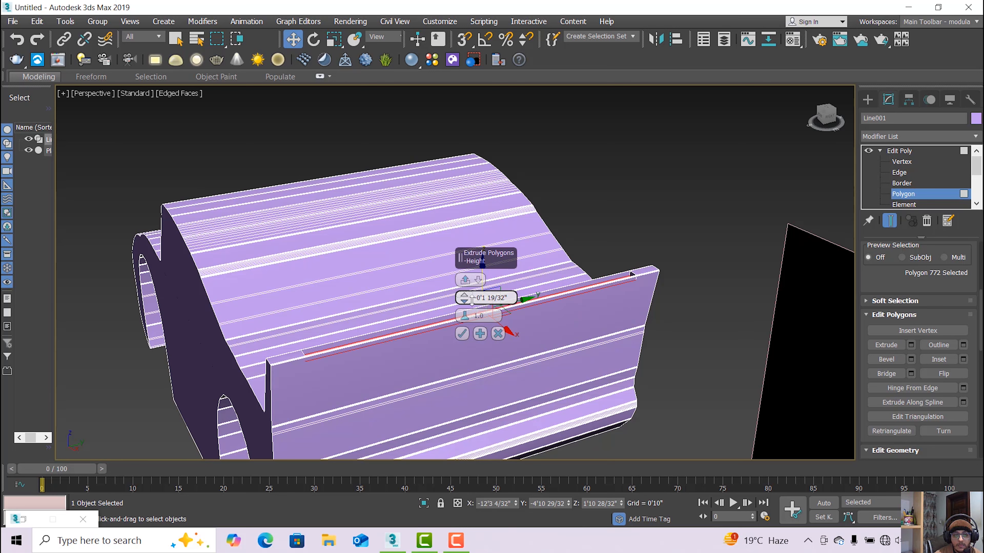
{"action": "left_click", "coordinate": [499, 333]}
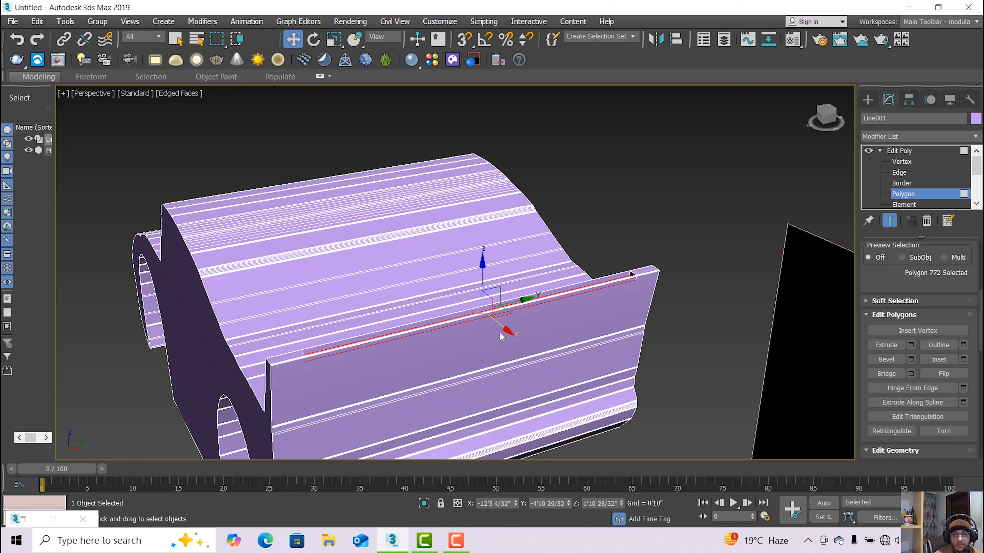
At Edge level, clear the edge selection and orbit around the rear wall.
{"action": "left_click", "coordinate": [919, 174]}
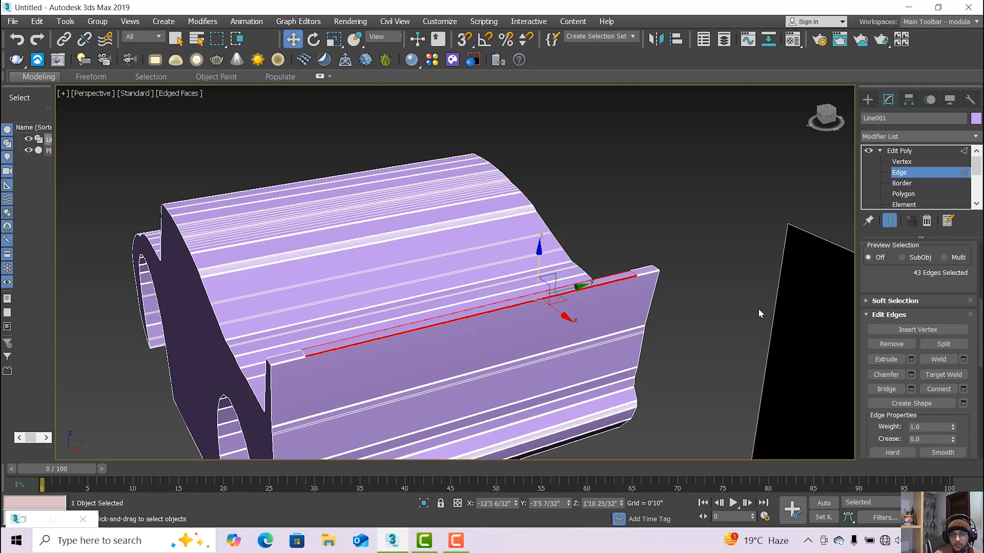
{"action": "left_click", "coordinate": [669, 308]}
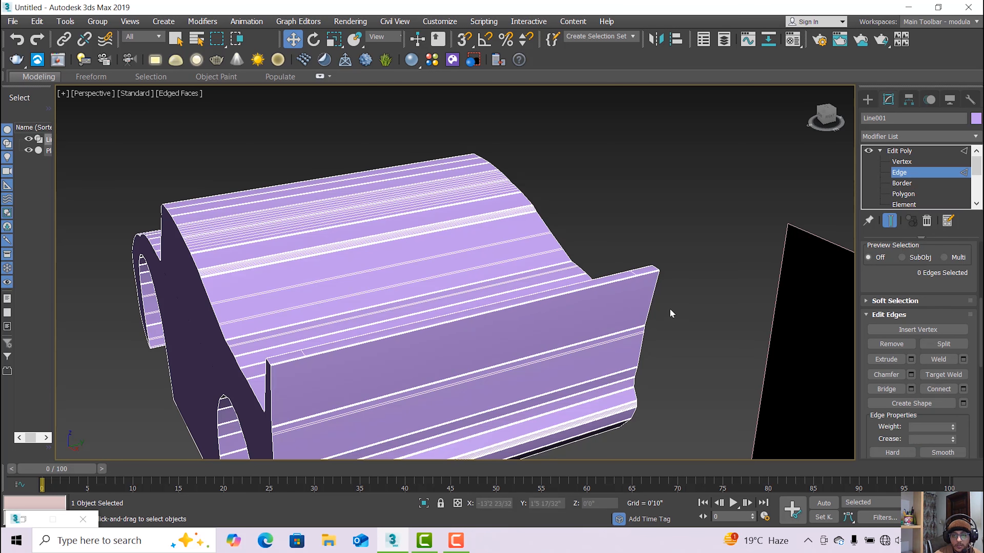
{"action": "left_click", "coordinate": [456, 541]}
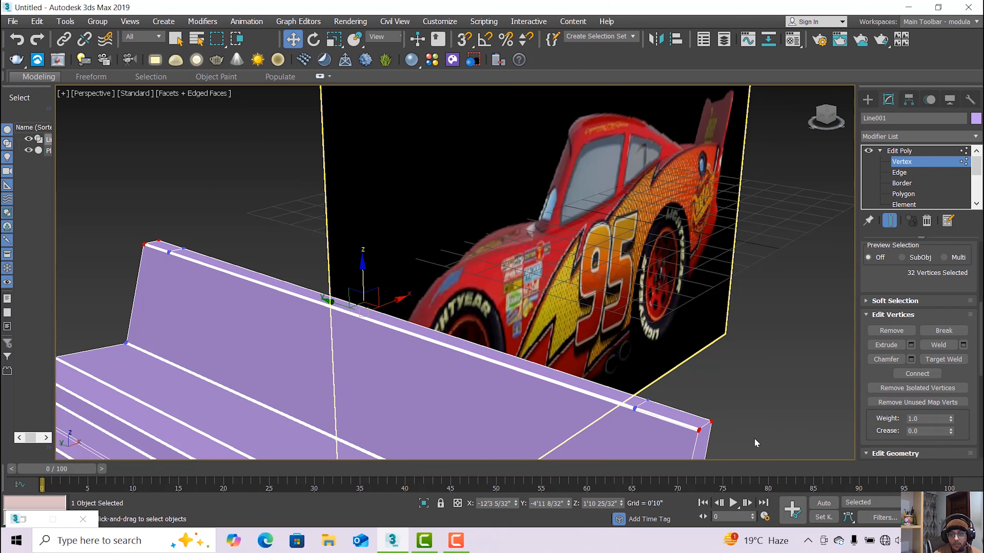
{"action": "scroll", "coordinate": [758, 418], "scroll_direction": "down", "scroll_amount": 3}
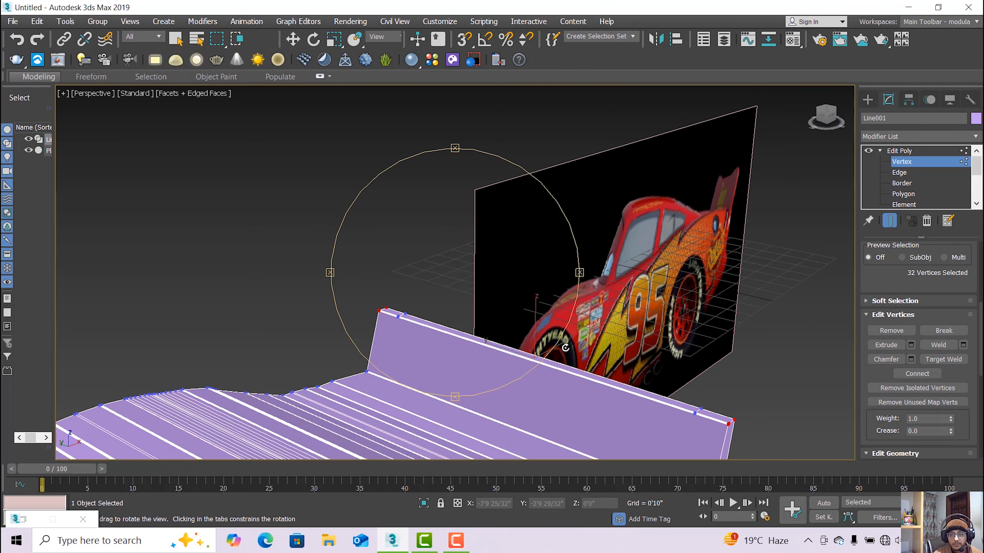
{"action": "middle_click_drag", "start_coordinate": [565, 348], "coordinate": [395, 339], "text": "alt"}
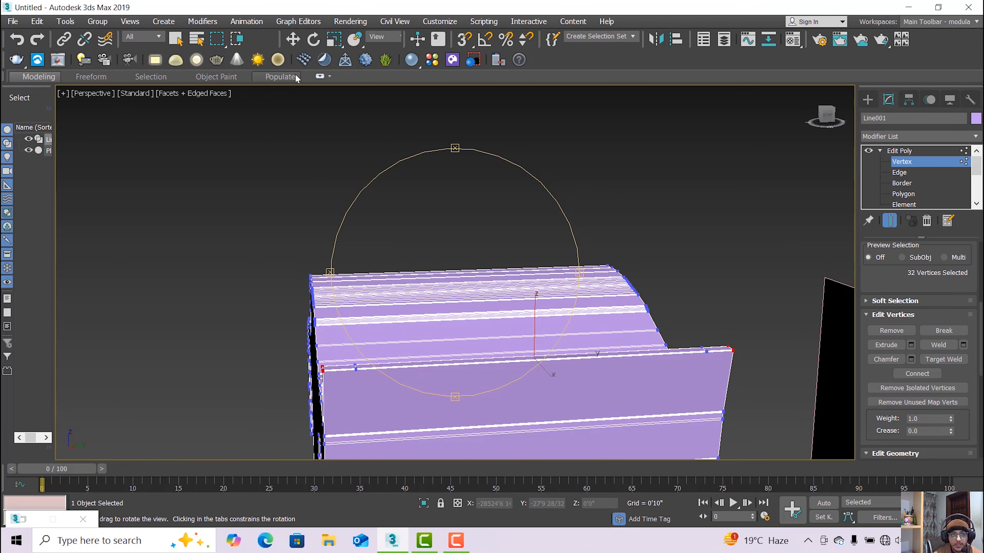
Raise the selected top vertices along Z into the spoiler's upswept end fins.
{"action": "left_click", "coordinate": [304, 61]}
{"action": "left_click", "coordinate": [295, 42]}
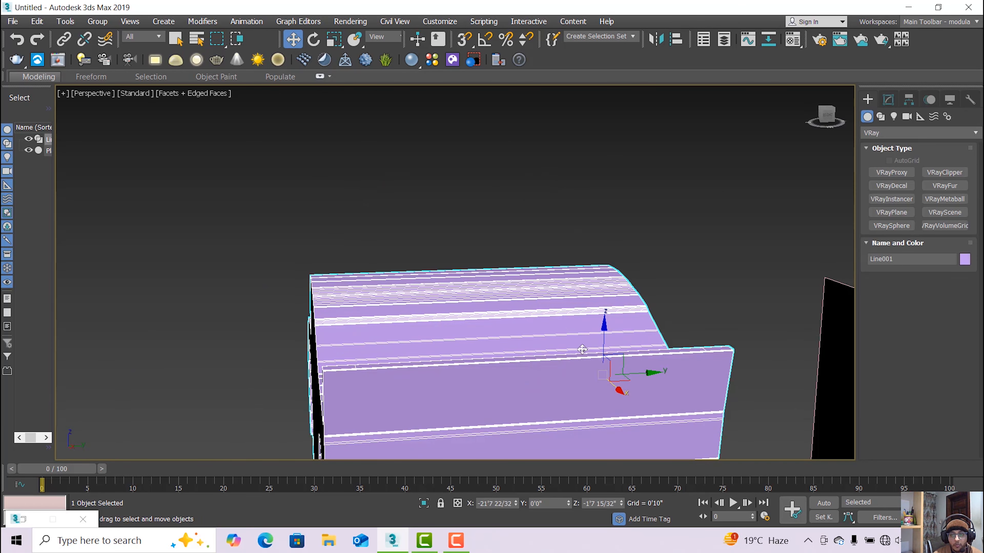
{"action": "left_click", "coordinate": [888, 100]}
{"action": "left_click", "coordinate": [906, 163]}
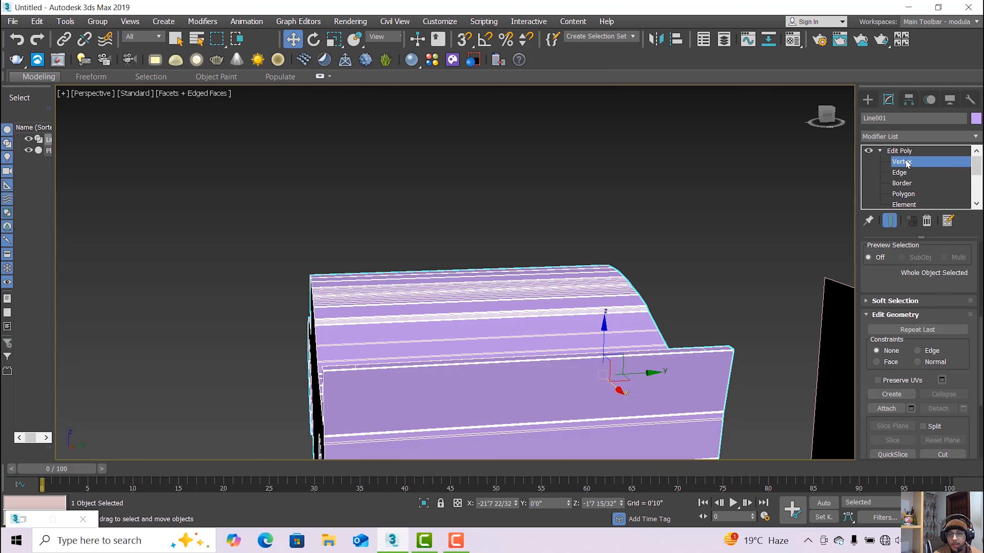
{"action": "left_click_drag", "start_coordinate": [535, 314], "coordinate": [542, 276]}
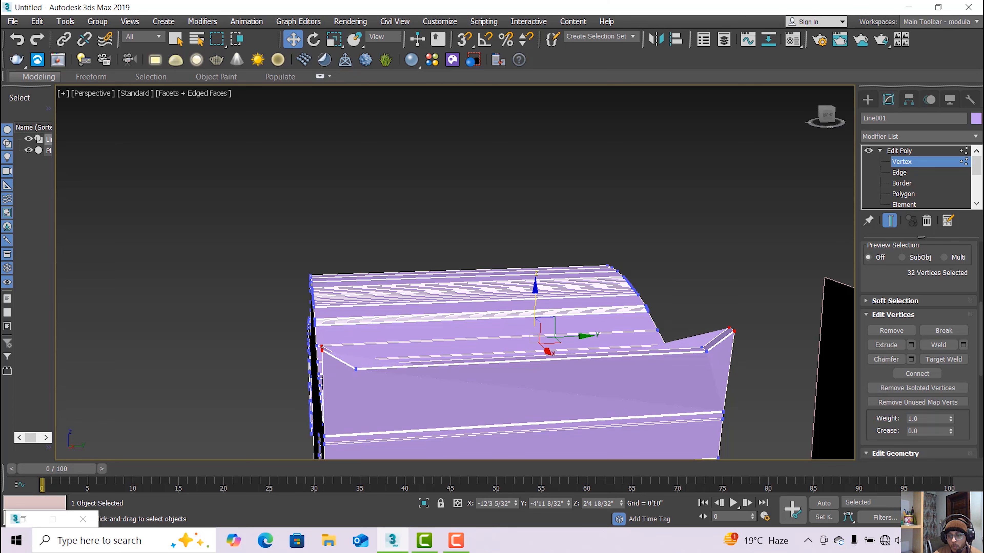
{"action": "key", "text": "ctrl+r"}
{"action": "mouse_move", "coordinate": [477, 350]}
{"action": "left_mouse_down"}
{"action": "mouse_move", "coordinate": [505, 354]}
{"action": "mouse_move", "coordinate": [551, 330]}
{"action": "mouse_move", "coordinate": [538, 342]}
{"action": "mouse_move", "coordinate": [470, 347]}
{"action": "left_mouse_up"}
{"action": "left_click", "coordinate": [299, 42]}
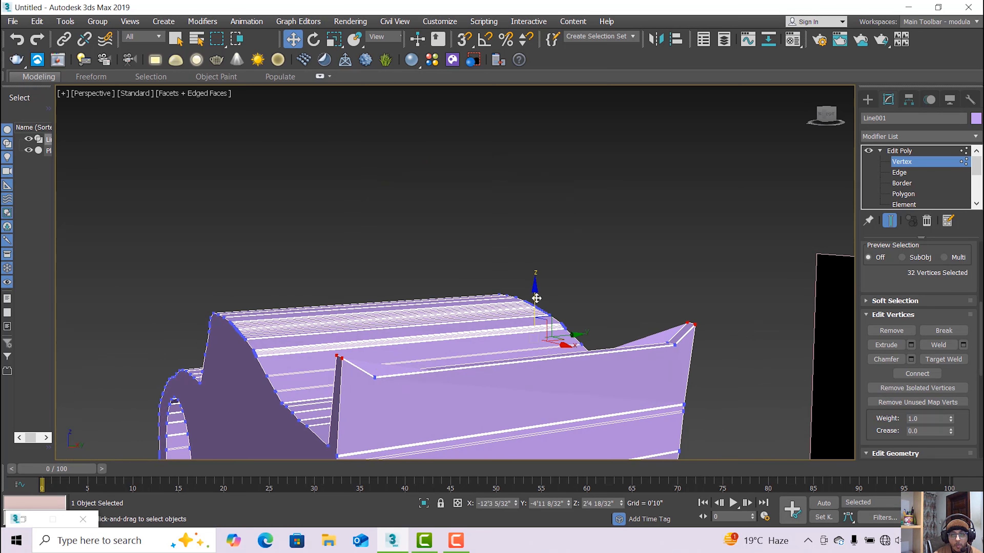
{"action": "left_click_drag", "start_coordinate": [536, 298], "coordinate": [536, 291]}
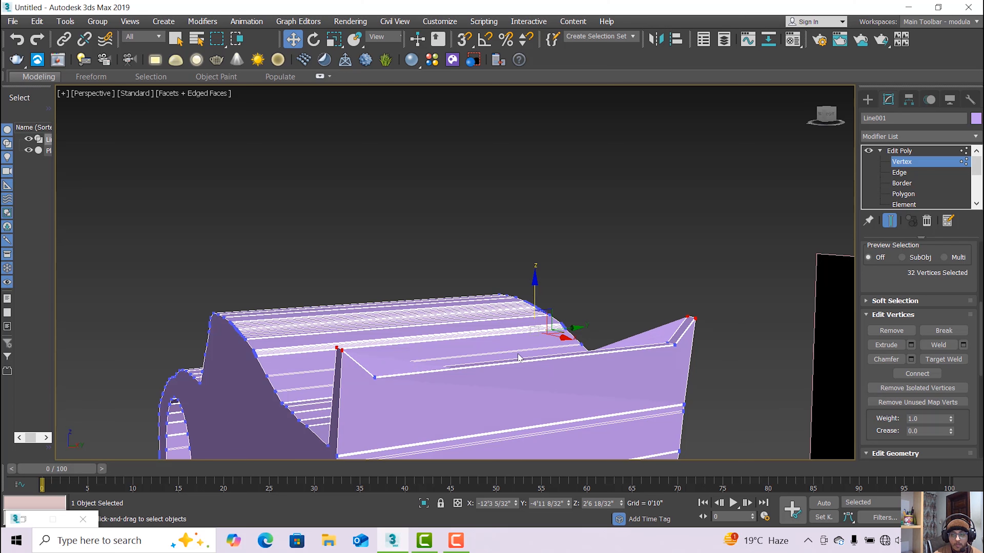
{"action": "left_click", "coordinate": [542, 366]}
{"action": "key", "text": "ctrl+z"}
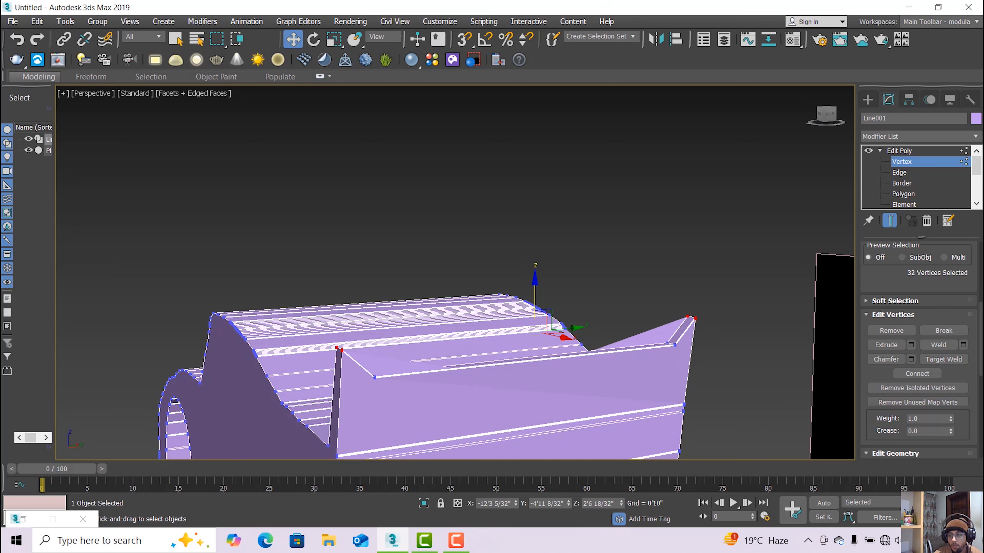
Delete the spoiler wing's inner face at Polygon level.
{"action": "middle_click_drag", "start_coordinate": [533, 353], "coordinate": [628, 362], "text": "alt"}
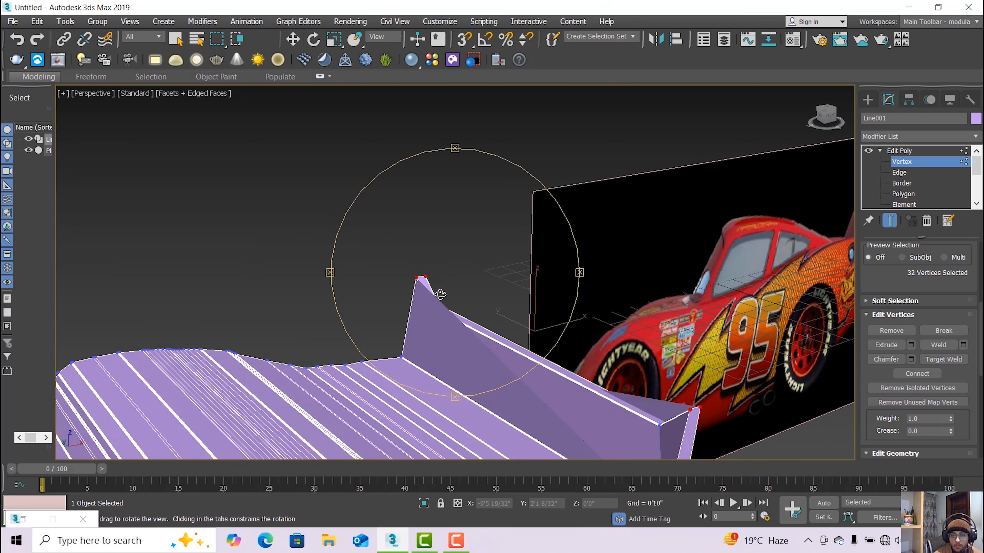
{"action": "left_click", "coordinate": [293, 40]}
{"action": "left_click", "coordinate": [896, 194]}
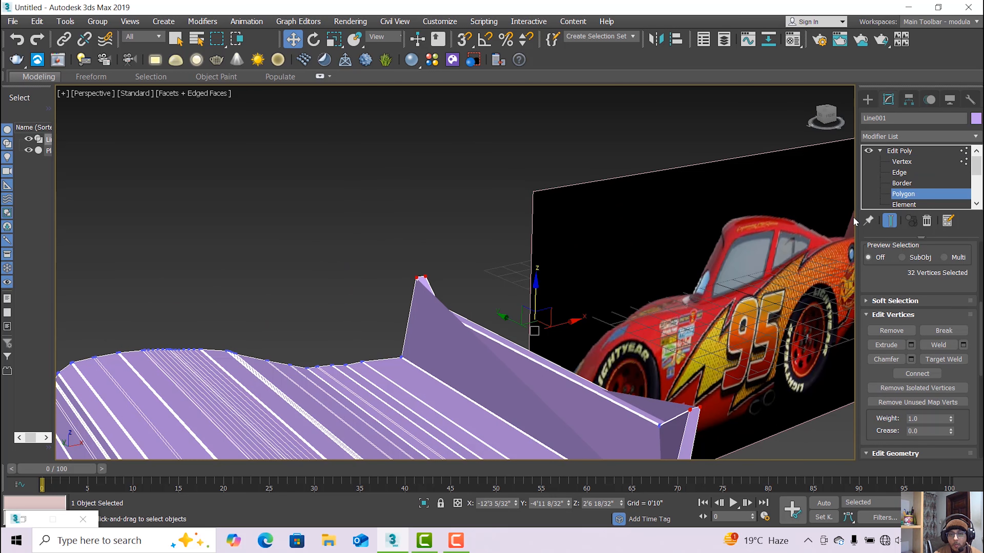
{"action": "left_click", "coordinate": [472, 351]}
{"action": "key", "text": "Delete"}
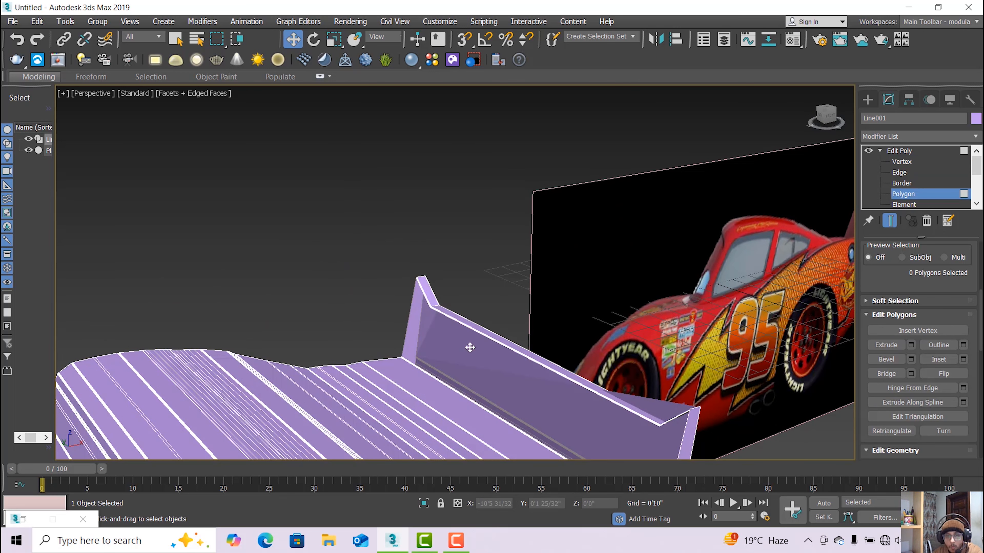
{"action": "scroll", "coordinate": [427, 328], "scroll_direction": "up", "scroll_amount": 3}
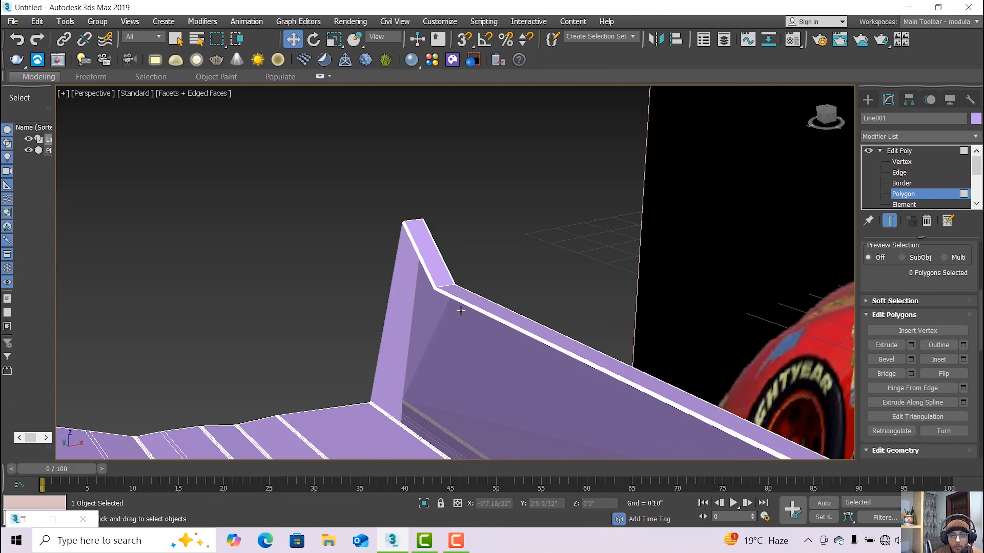
{"action": "scroll", "coordinate": [468, 311], "scroll_direction": "down", "scroll_amount": 3}
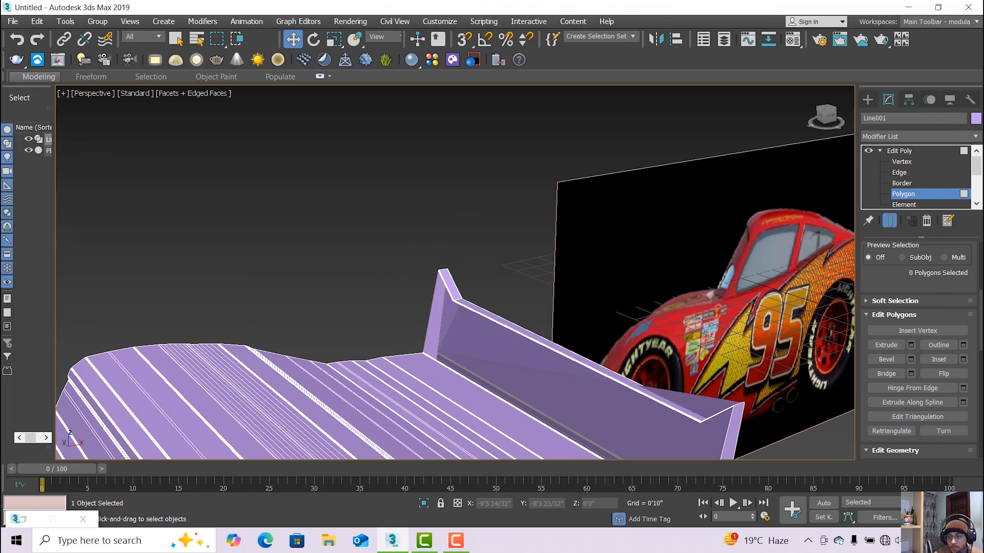
{"action": "left_click", "coordinate": [957, 517]}
{"action": "left_click_drag", "start_coordinate": [528, 319], "coordinate": [361, 344]}
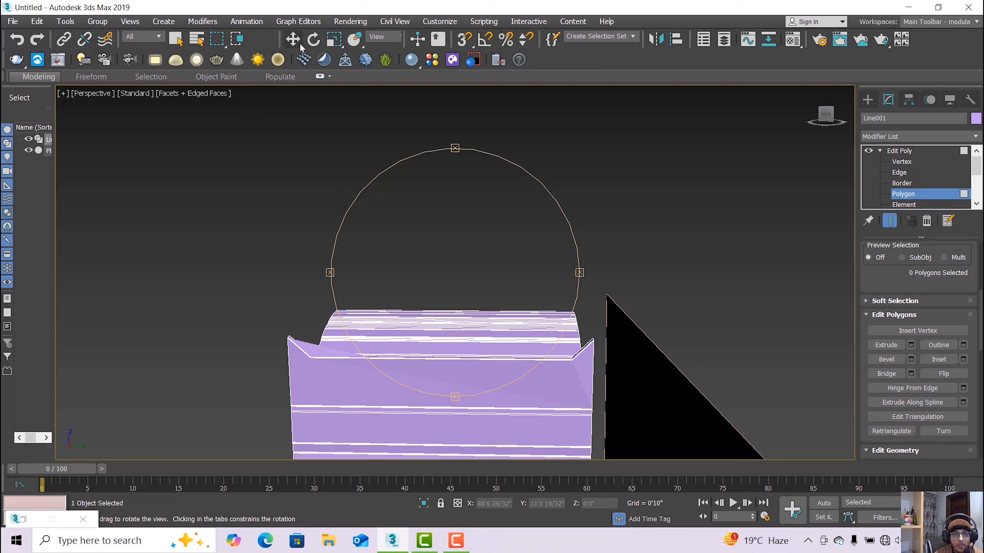
Delete the spoiler wall's front polygon.
{"action": "left_click", "coordinate": [293, 40]}
{"action": "left_click", "coordinate": [327, 351]}
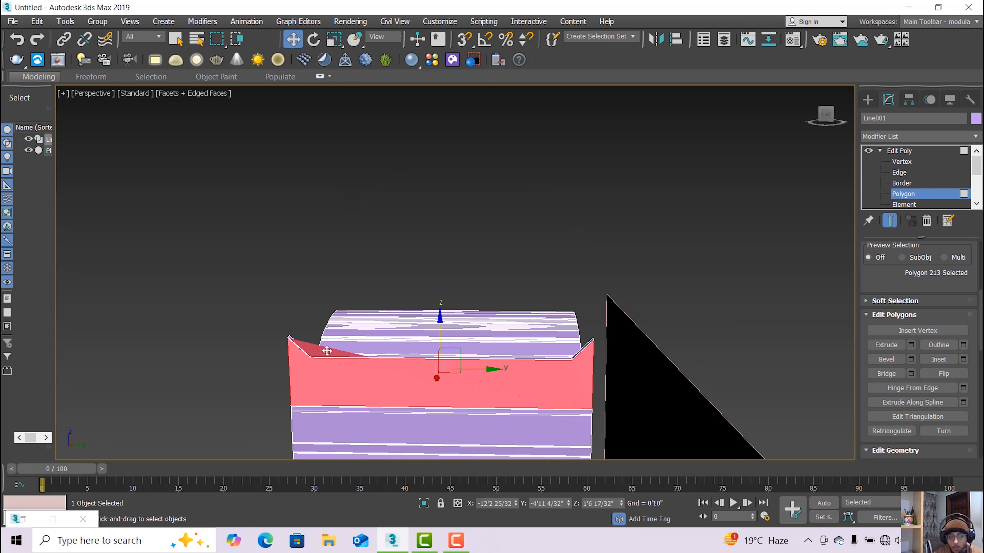
{"action": "key", "text": "Delete"}
{"action": "scroll", "coordinate": [304, 371], "scroll_direction": "up", "scroll_amount": 3}
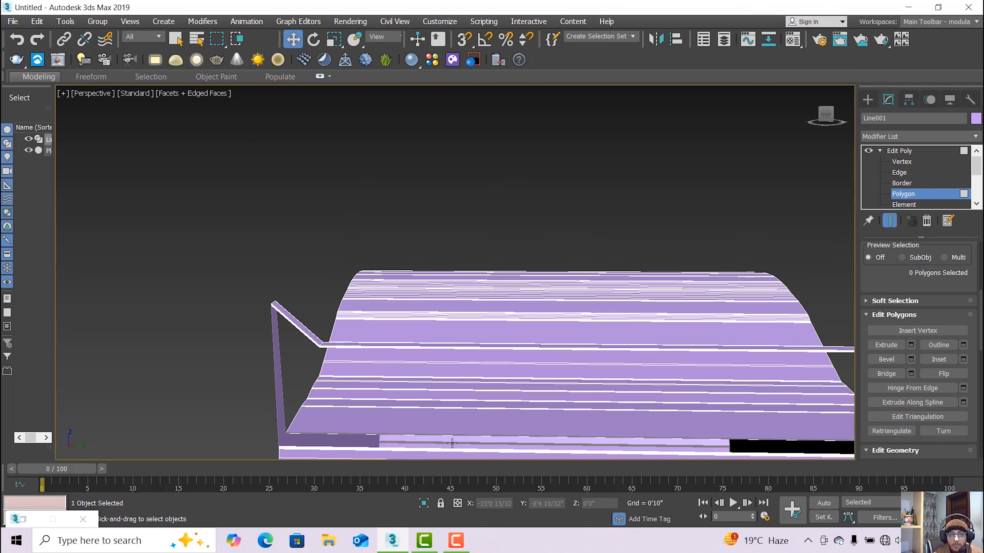
{"action": "scroll", "coordinate": [381, 360], "scroll_direction": "down", "scroll_amount": 3}
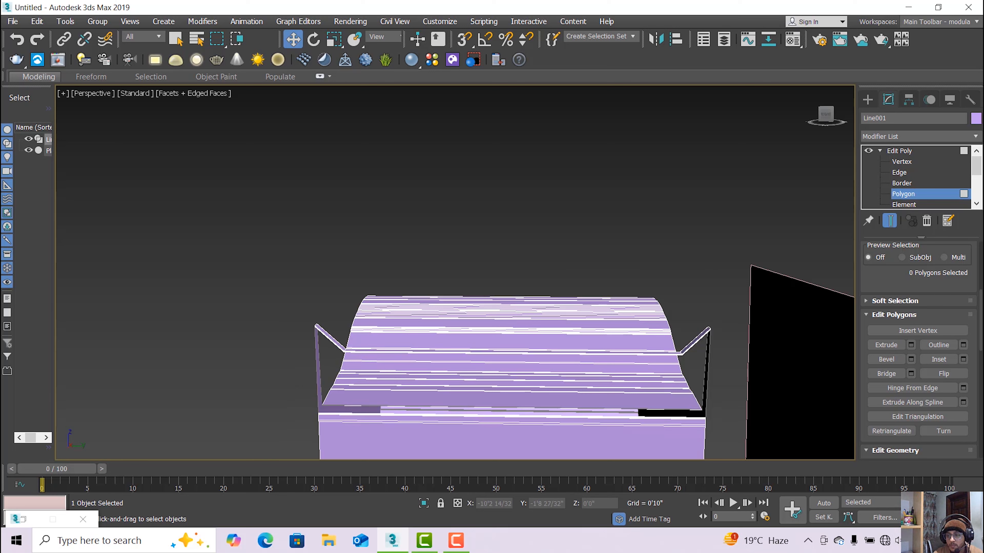
Cap the spoiler's front and wall-edge open borders with new faces at Border level.
{"action": "left_click", "coordinate": [903, 183]}
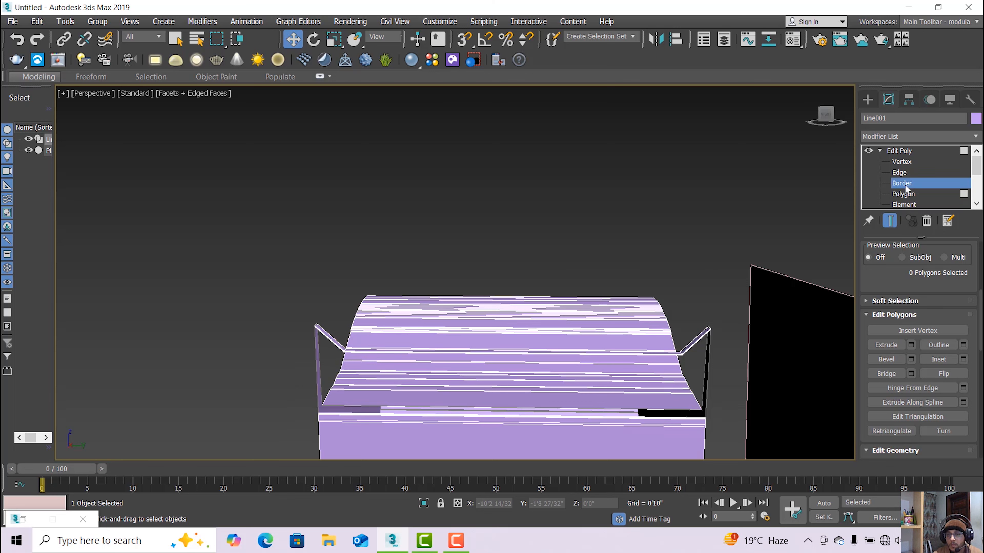
{"action": "left_click", "coordinate": [338, 346]}
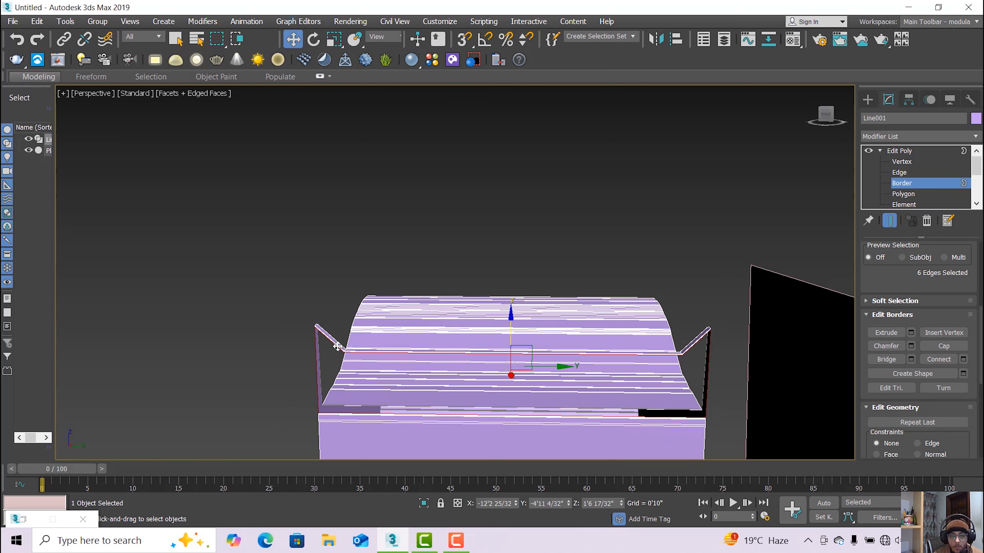
{"action": "left_click", "coordinate": [944, 345]}
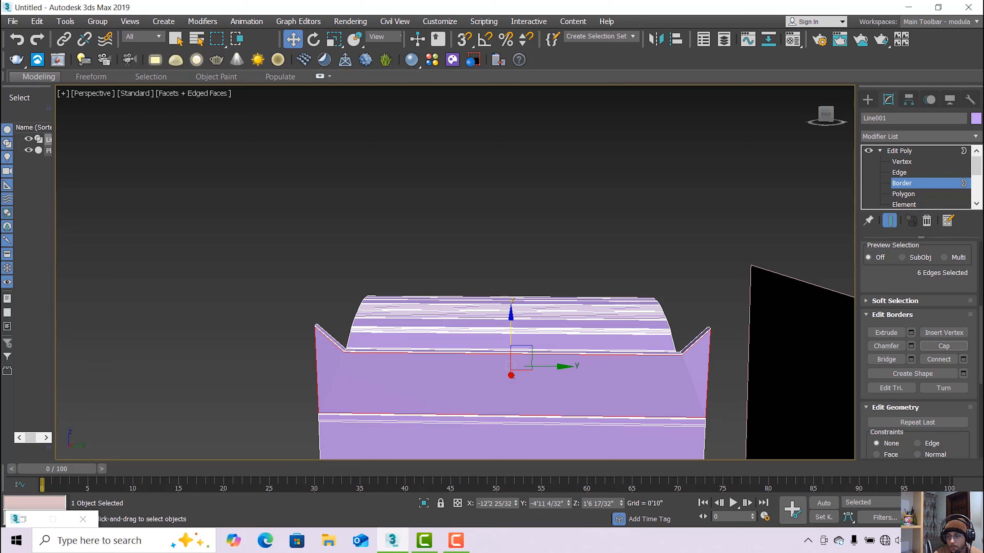
{"action": "key", "text": "ctrl+r"}
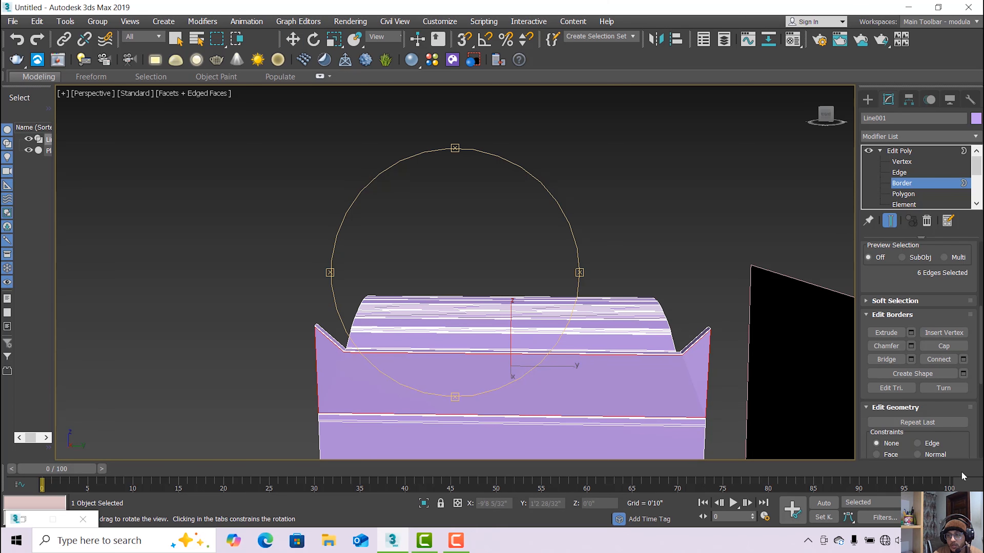
{"action": "left_click_drag", "start_coordinate": [584, 441], "coordinate": [562, 361]}
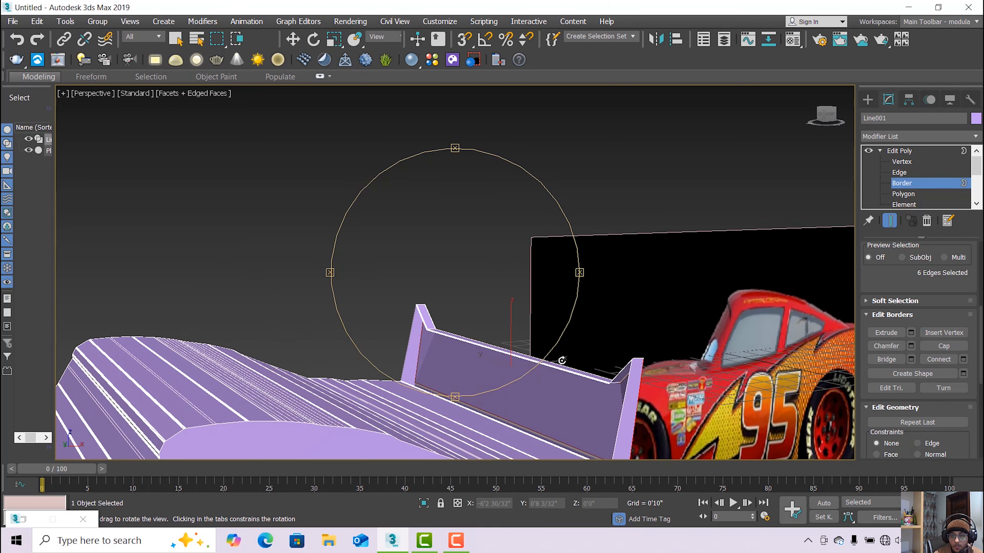
{"action": "left_click", "coordinate": [299, 44]}
{"action": "left_click", "coordinate": [474, 410]}
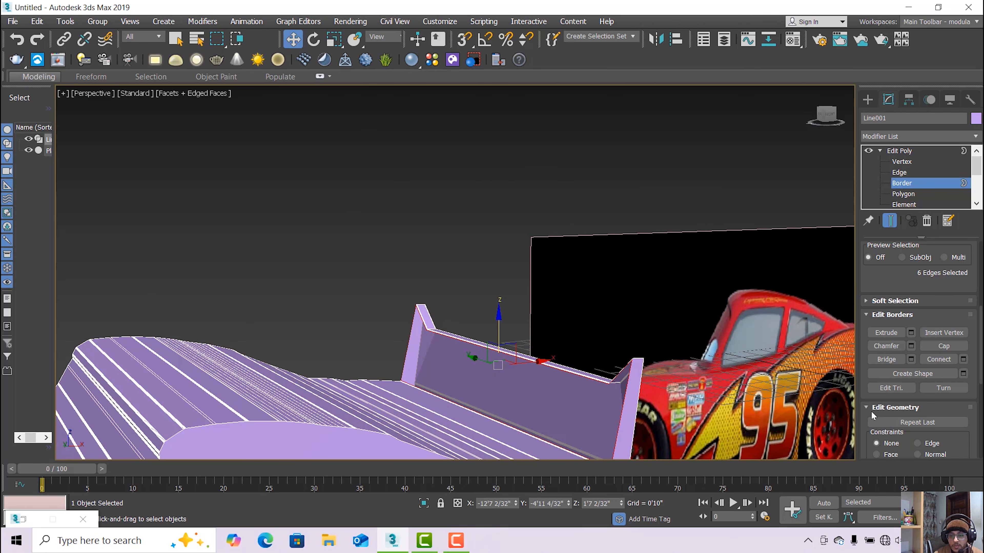
{"action": "left_click", "coordinate": [944, 346]}
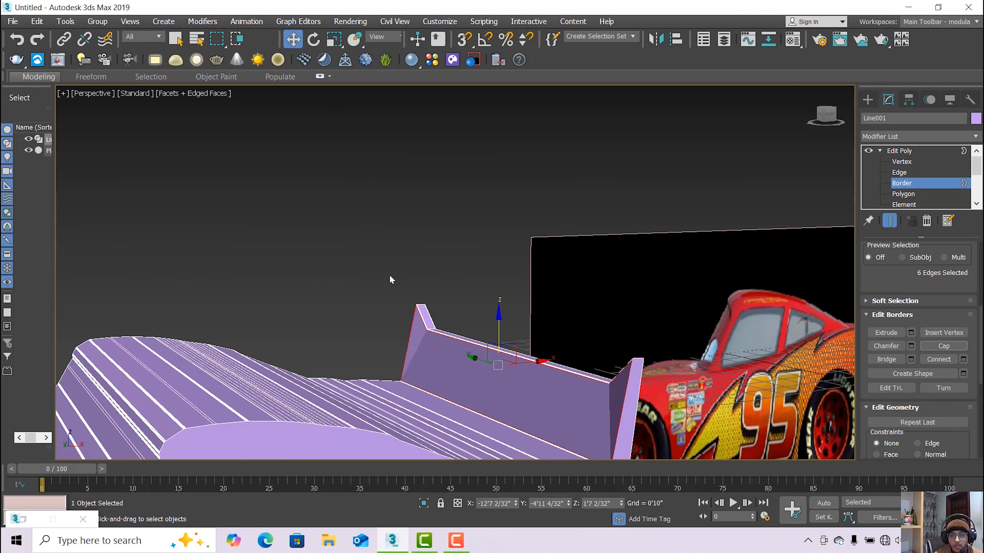
{"action": "left_click", "coordinate": [415, 295]}
{"action": "scroll", "coordinate": [444, 333], "scroll_direction": "down", "scroll_amount": 3}
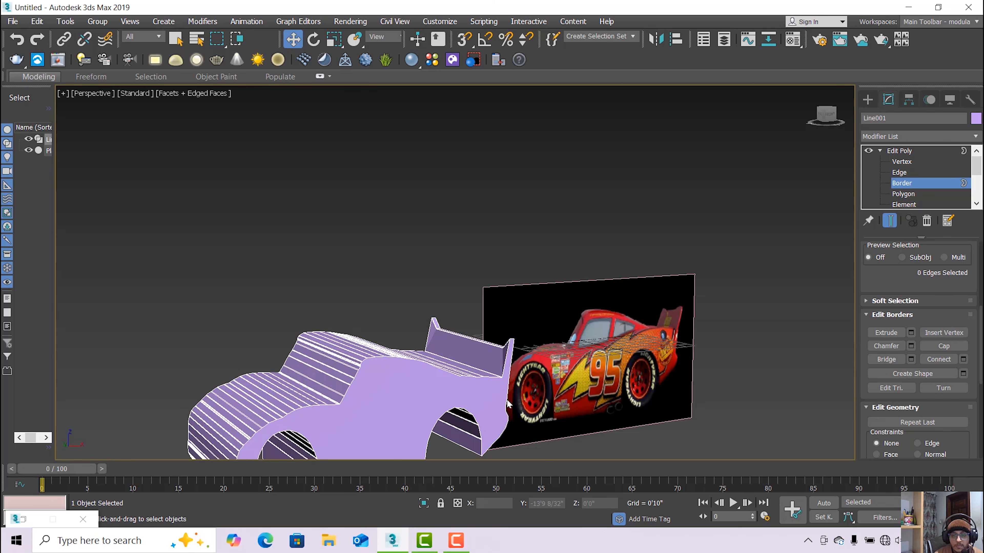